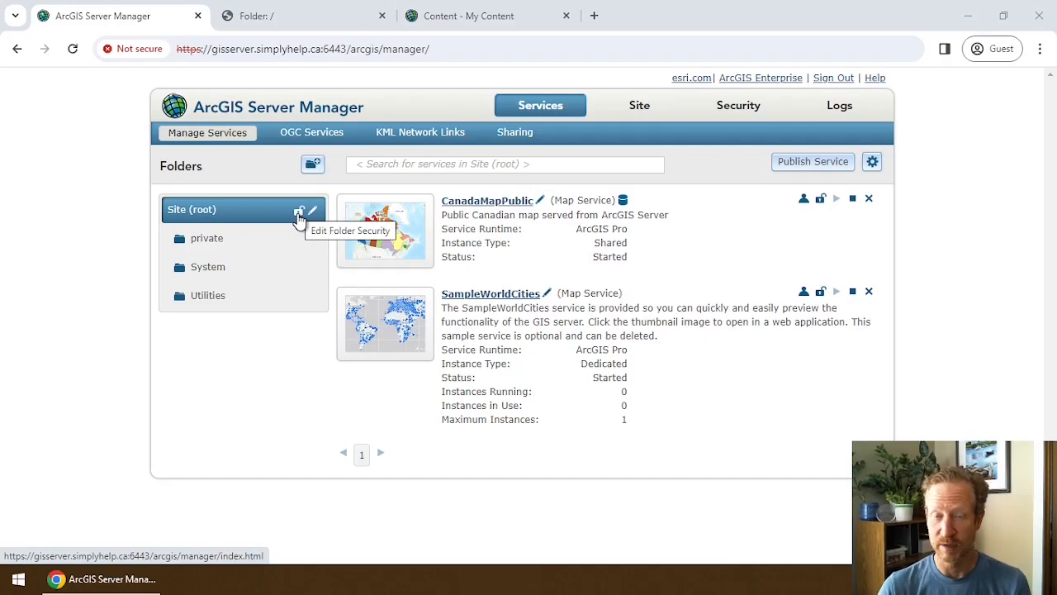
Open the CanadaMapPublic map service in the REST directory and view its Canada layer details.
click(311, 20)
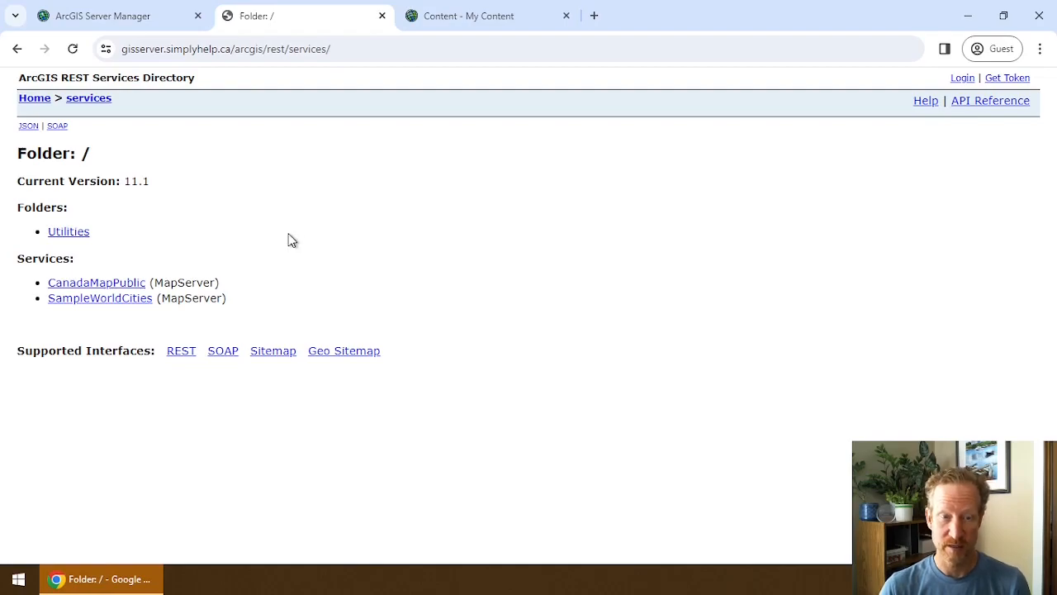
click(101, 284)
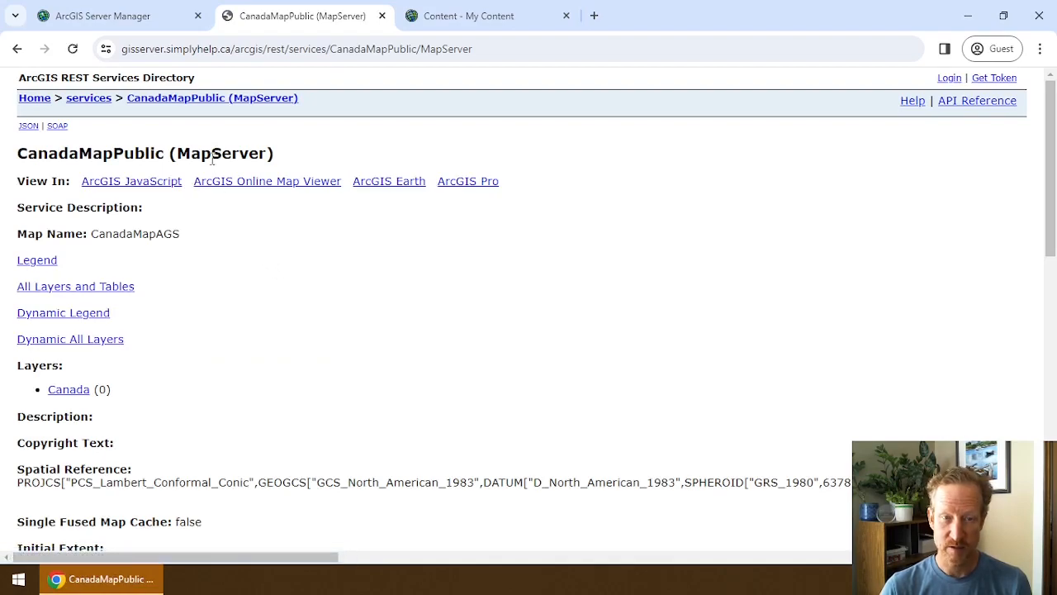
scroll(189, 267, down, 2)
click(71, 236)
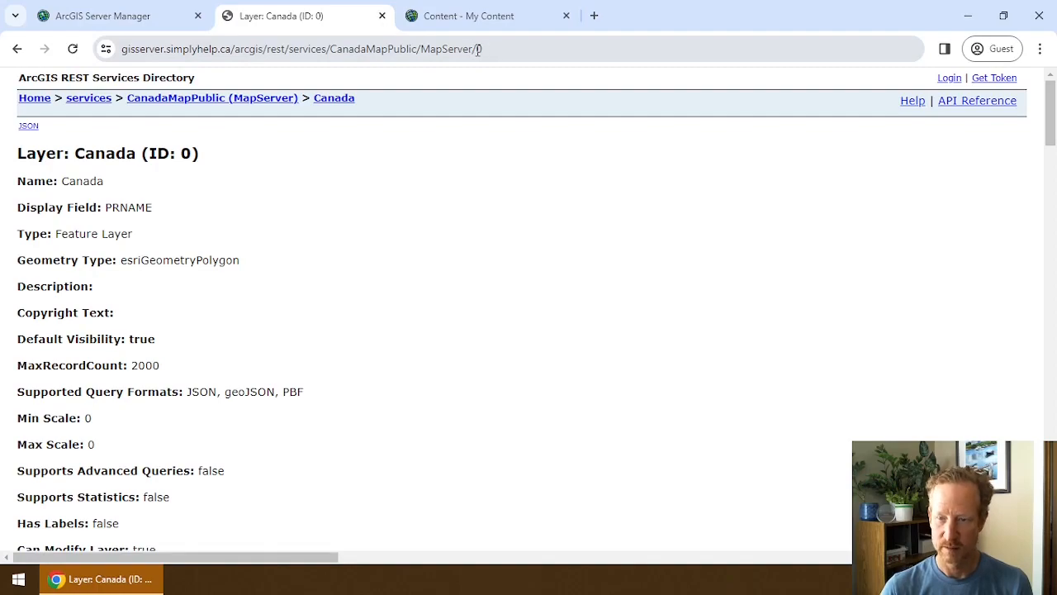
click(17, 49)
scroll(243, 217, up, 2)
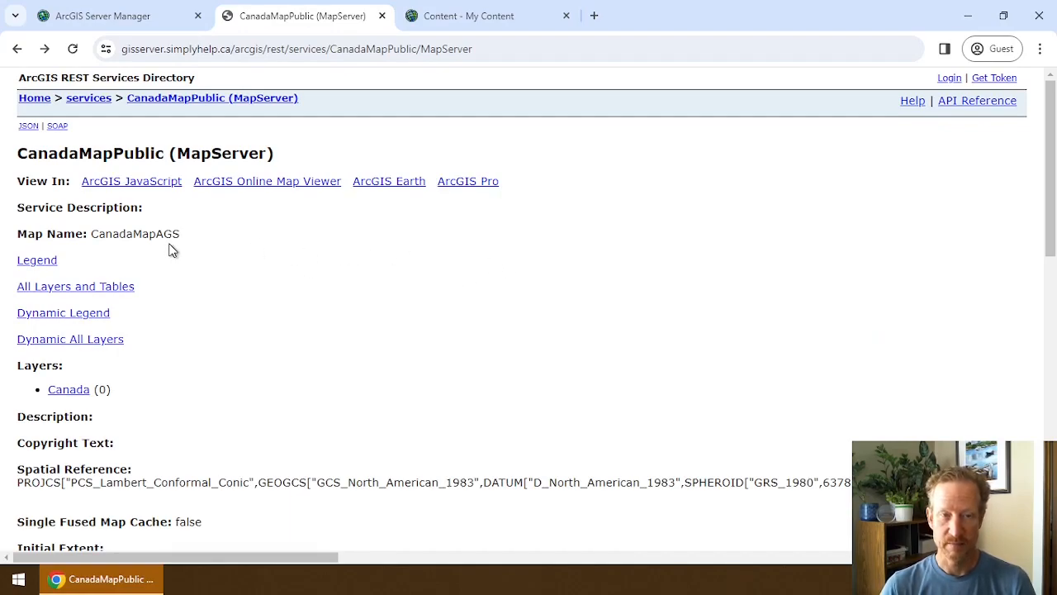
Show Server Manager's private folder with CanadaMapPrivate, then return to the REST directory.
click(120, 15)
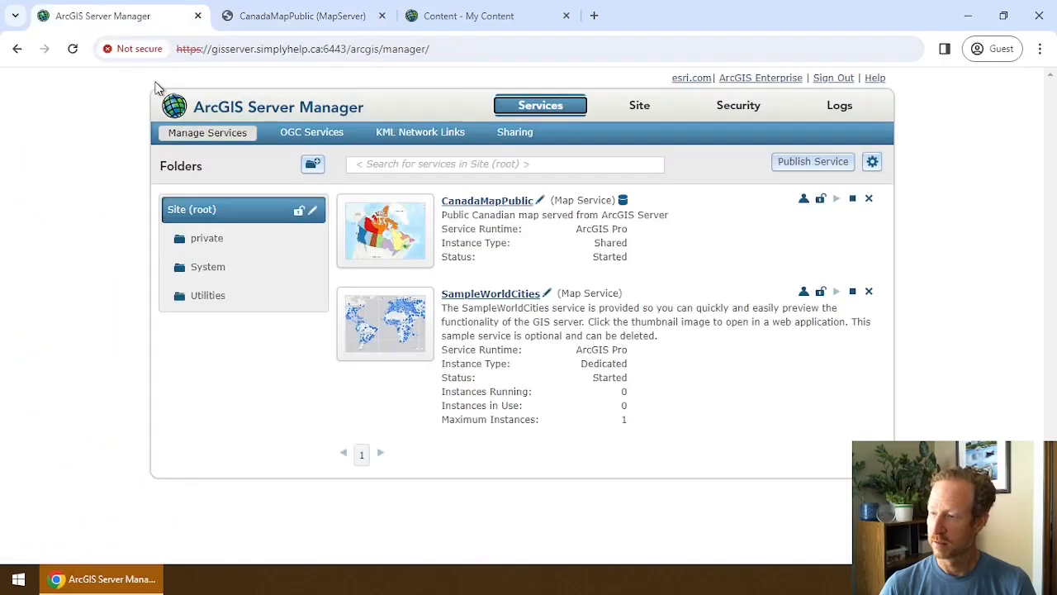
click(209, 238)
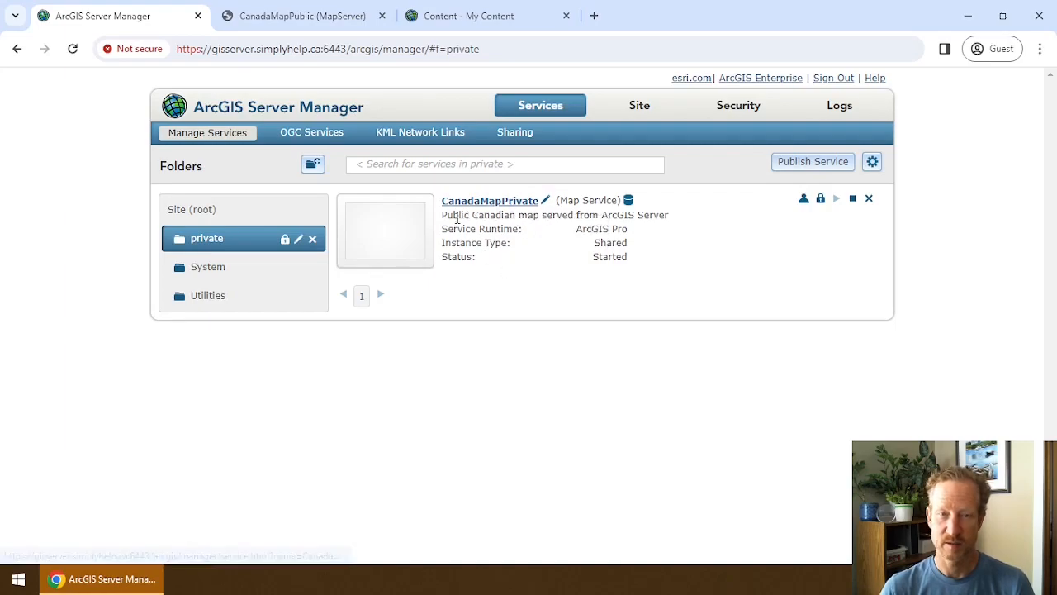
click(296, 20)
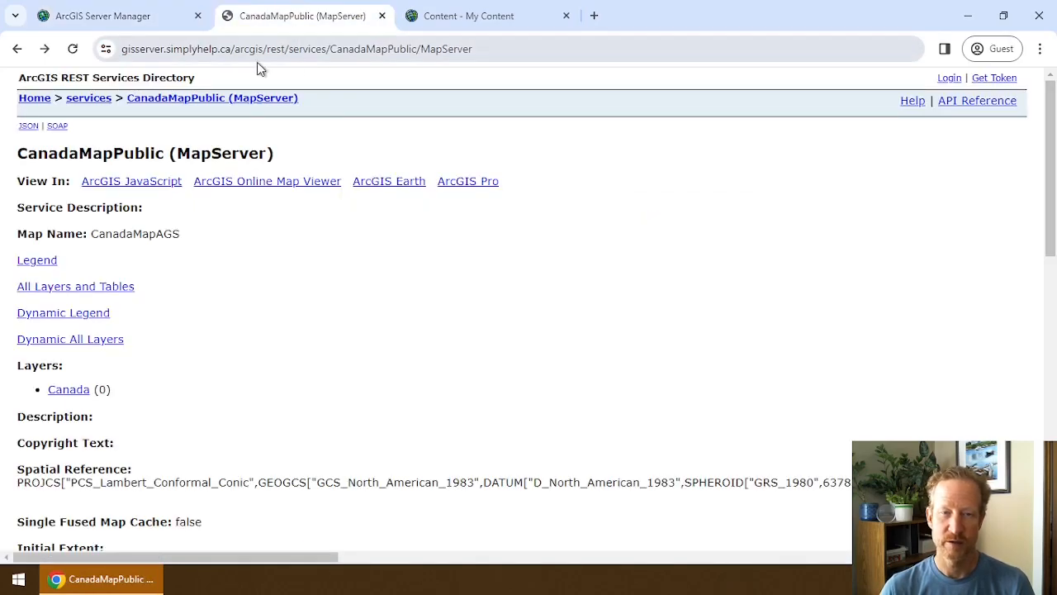
Log in to the REST services directory with the account's user name and password, then open the private folder.
click(104, 99)
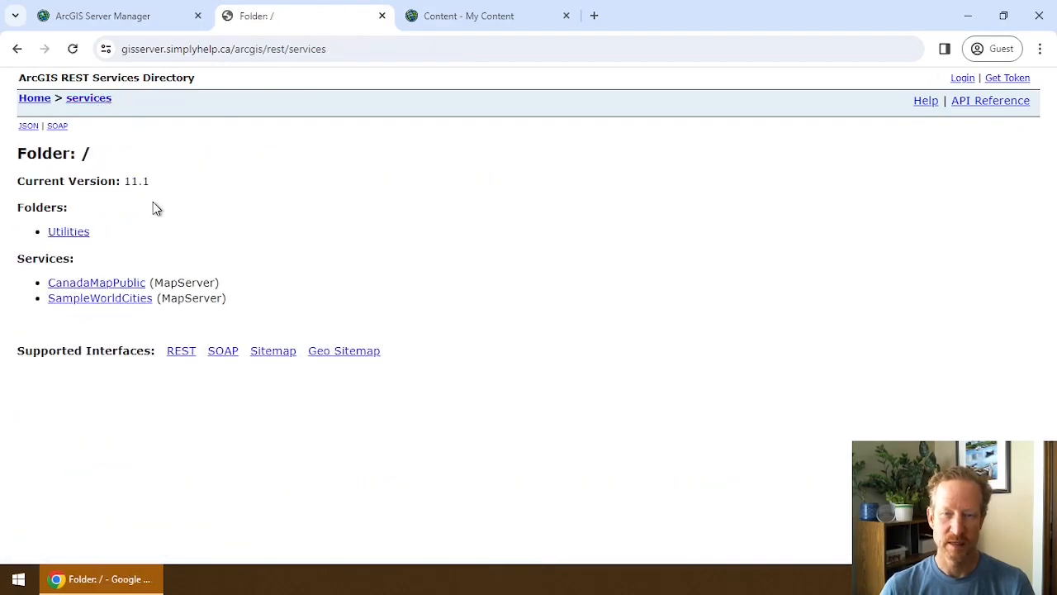
click(963, 80)
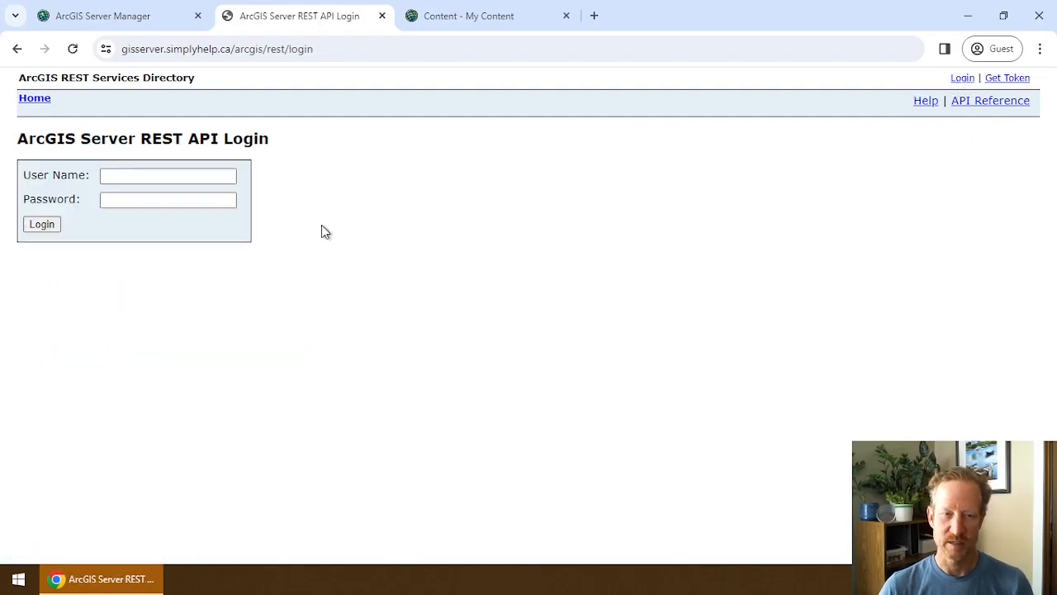
click(206, 178)
key(Tab)
key(Return)
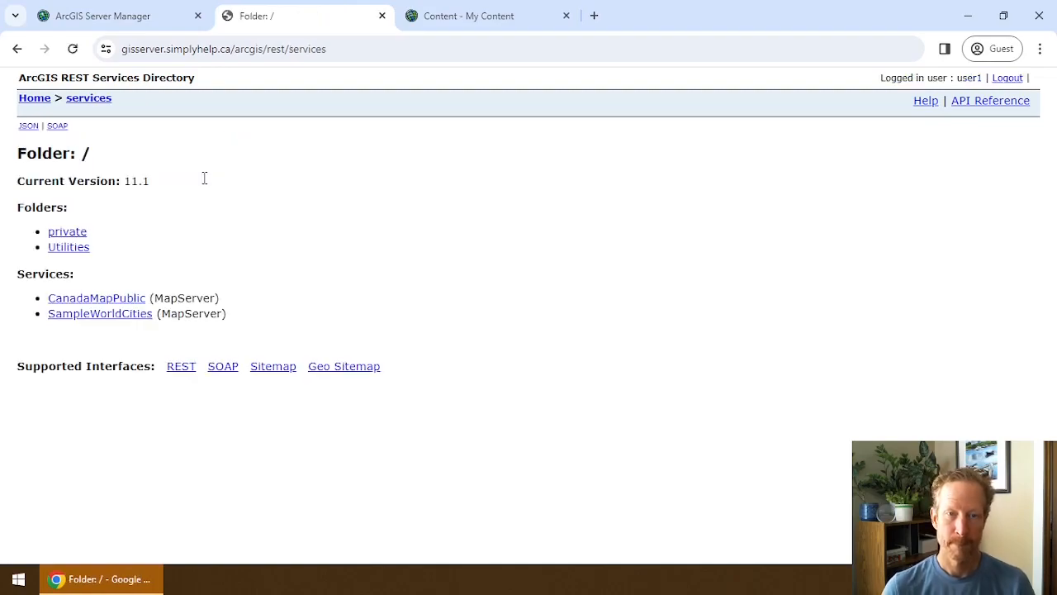
click(73, 234)
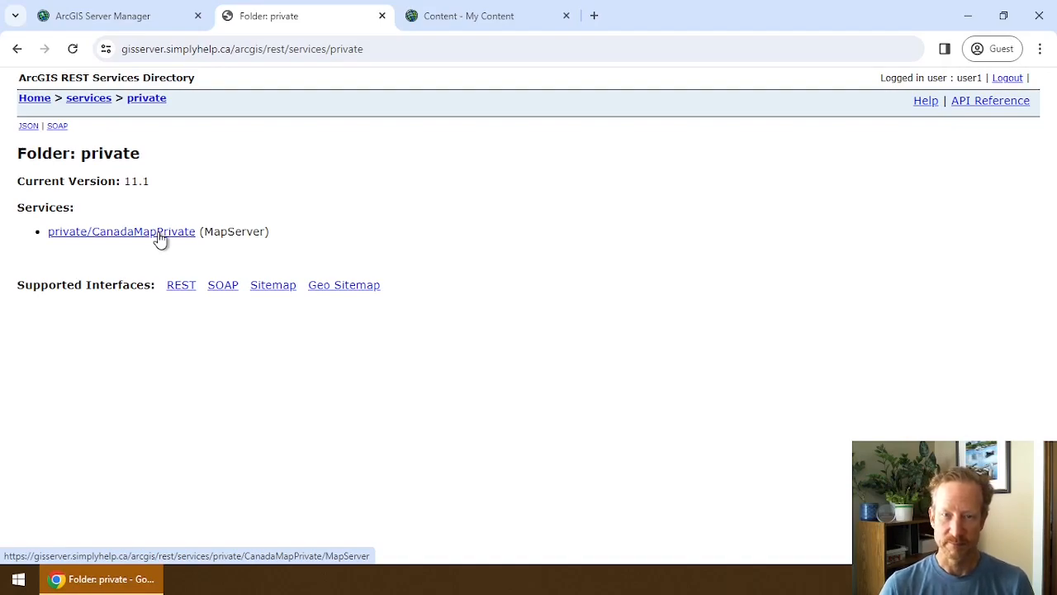
click(86, 16)
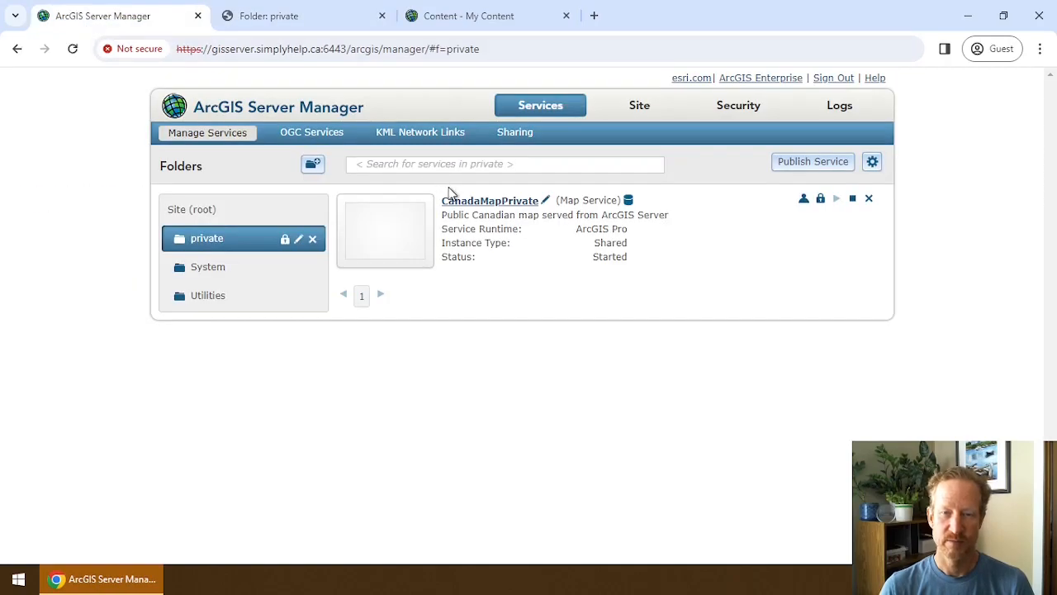
double_click(347, 50)
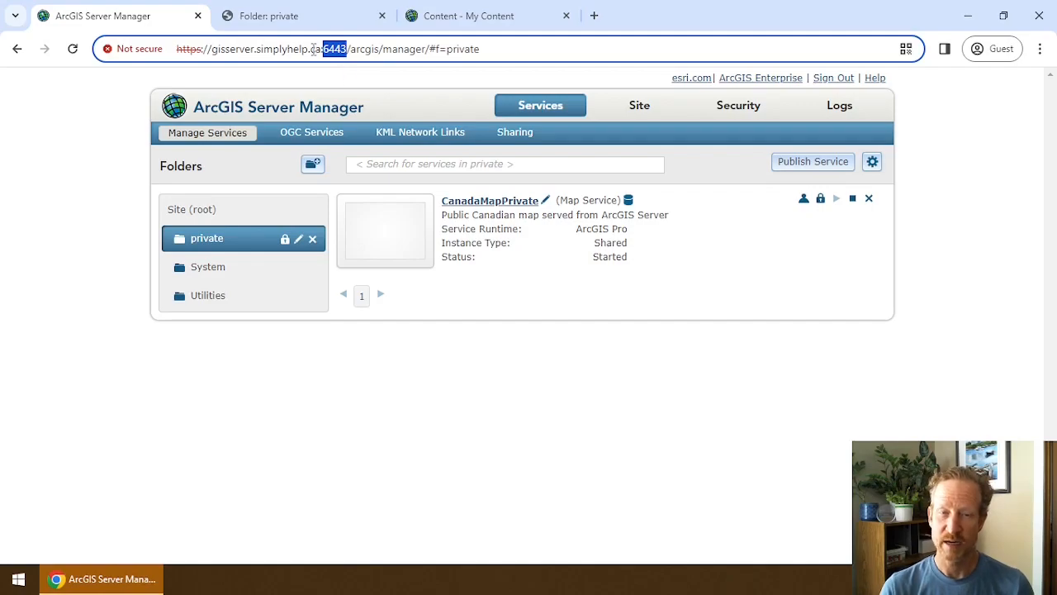
click(304, 18)
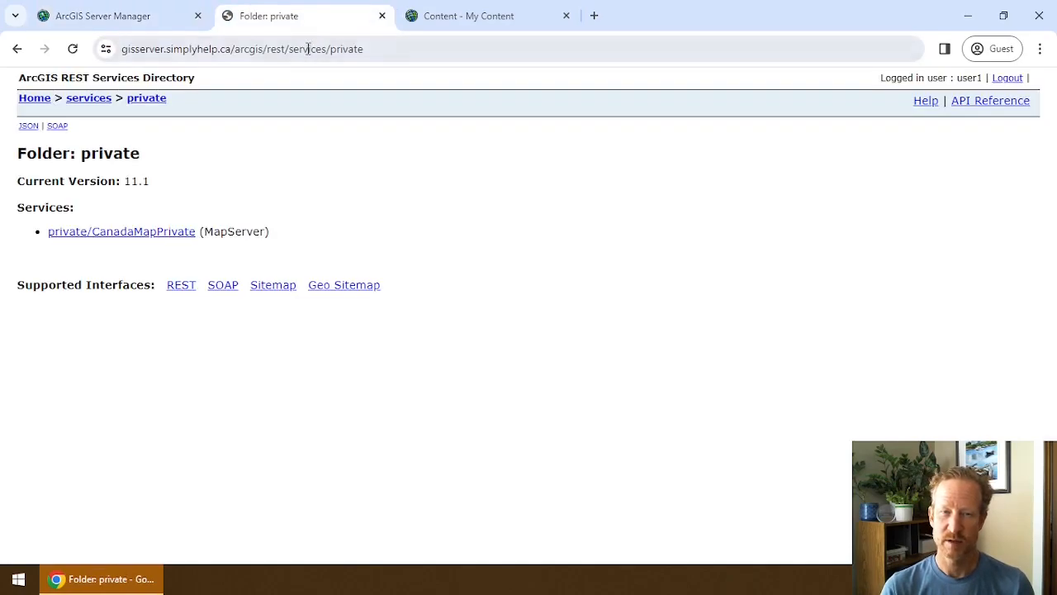
Load the private folder through port 6443, proceeding past the certificate warning.
click(232, 49)
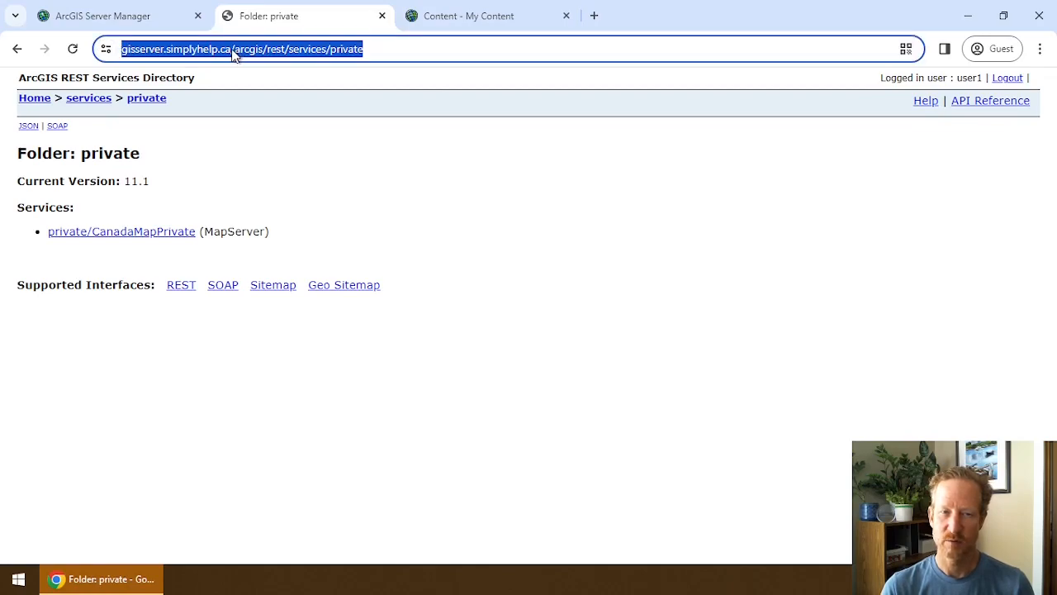
click(232, 49)
text(:6443)
key(Return)
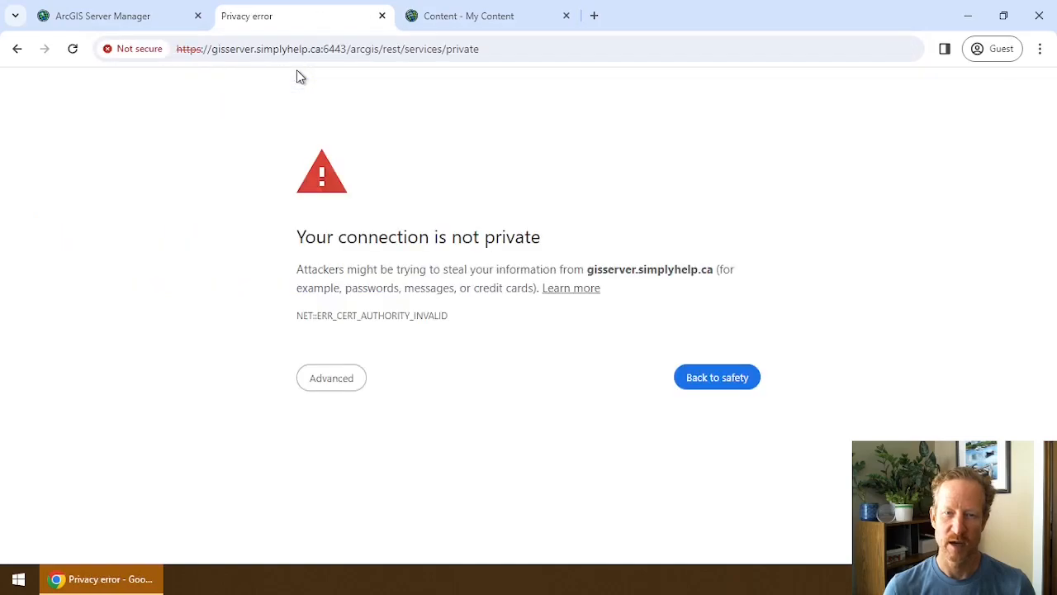
click(349, 382)
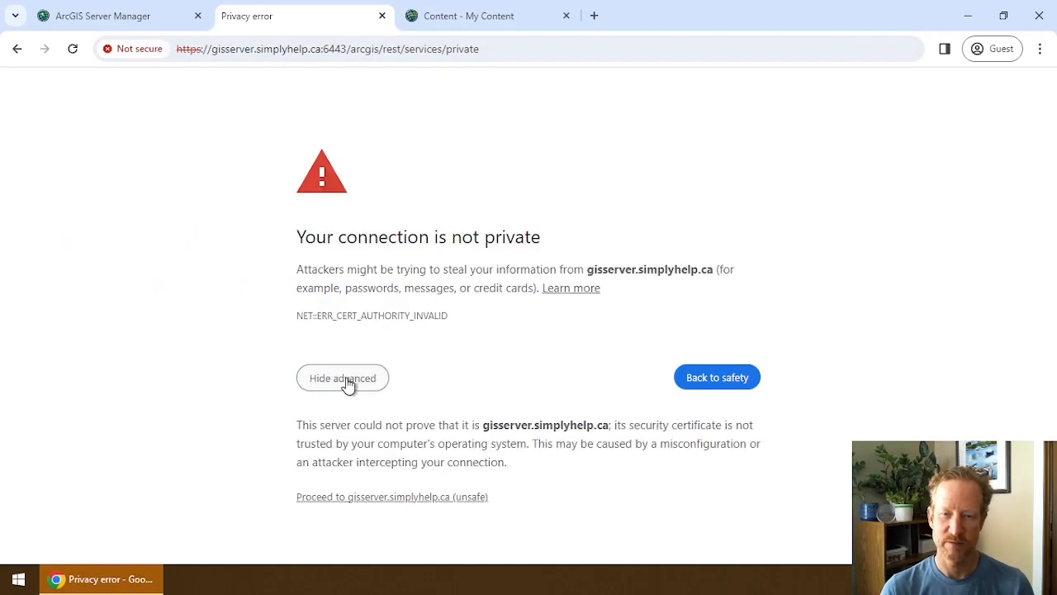
click(359, 498)
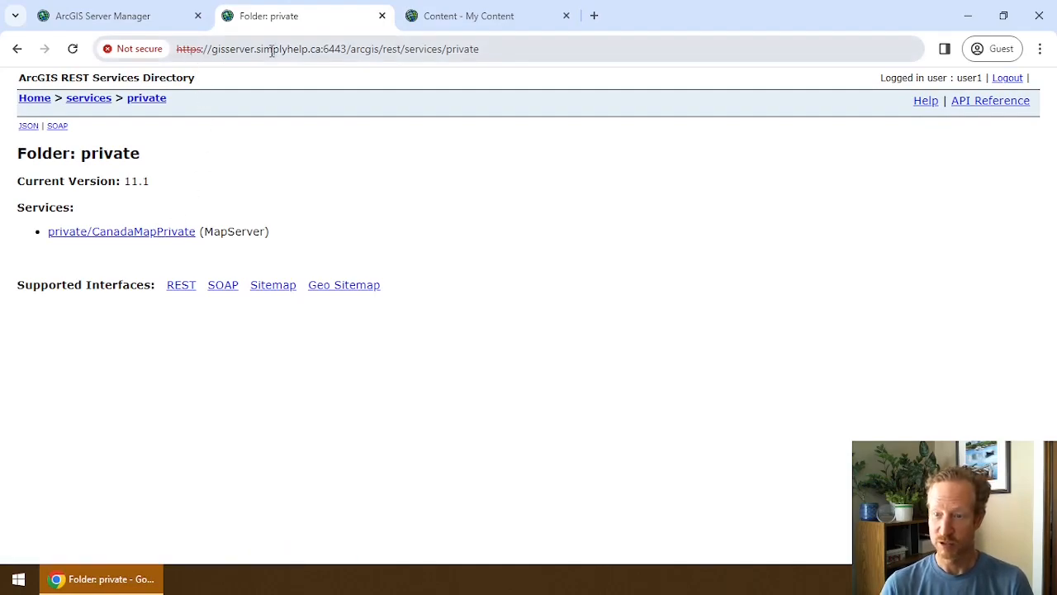
Return to the private folder address without the port and inspect its full https address.
double_click(334, 49)
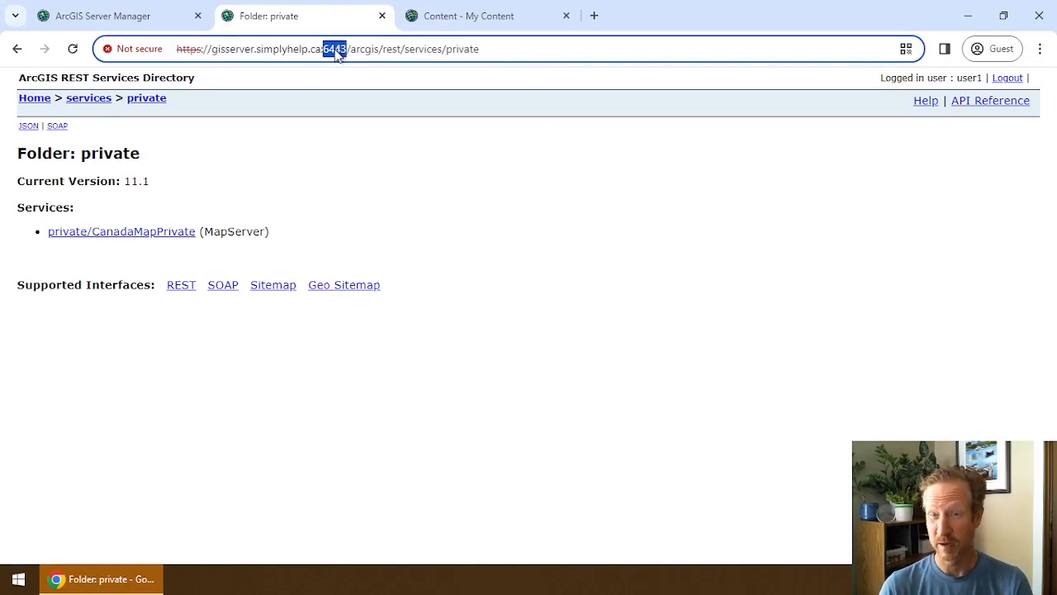
click(18, 49)
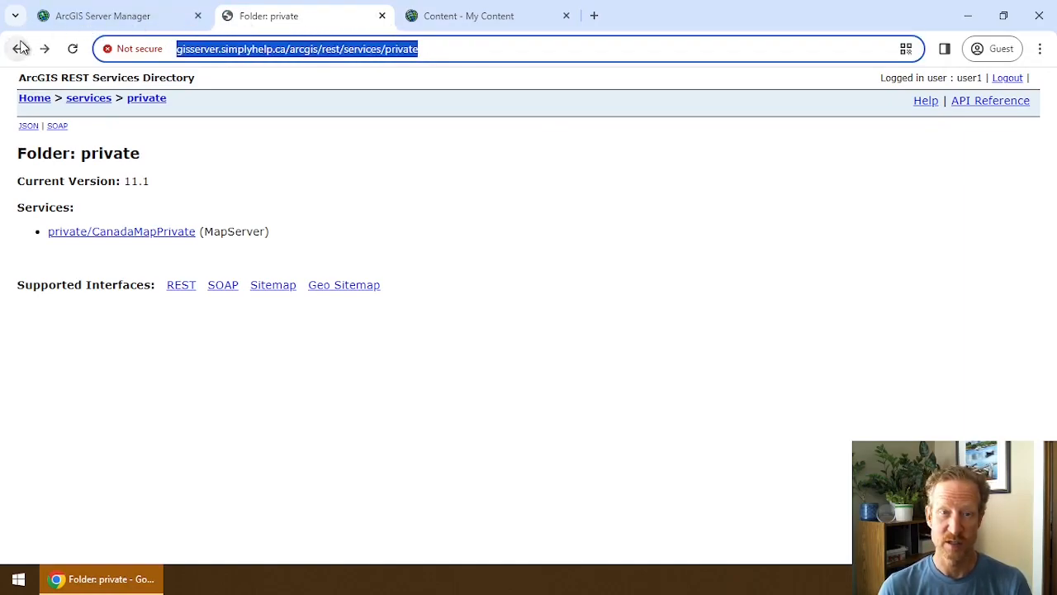
click(72, 48)
click(217, 51)
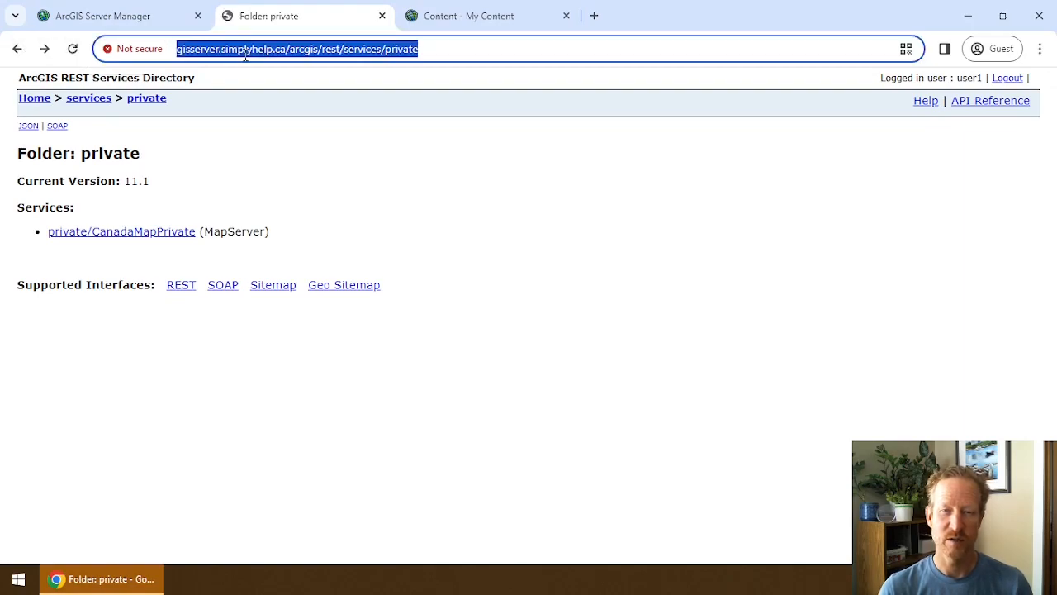
double_click(396, 49)
click(442, 50)
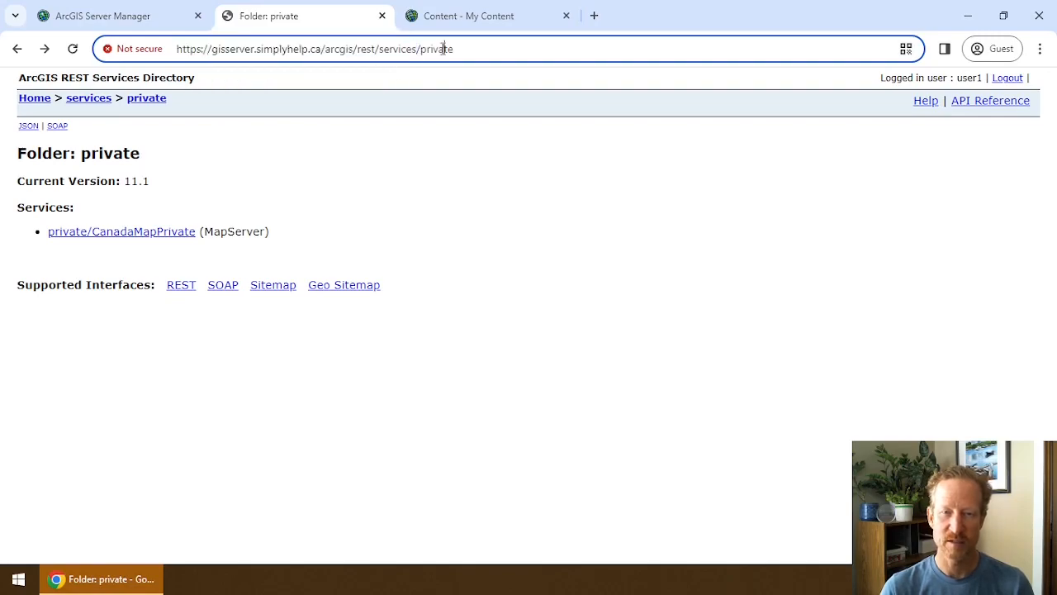
click(130, 16)
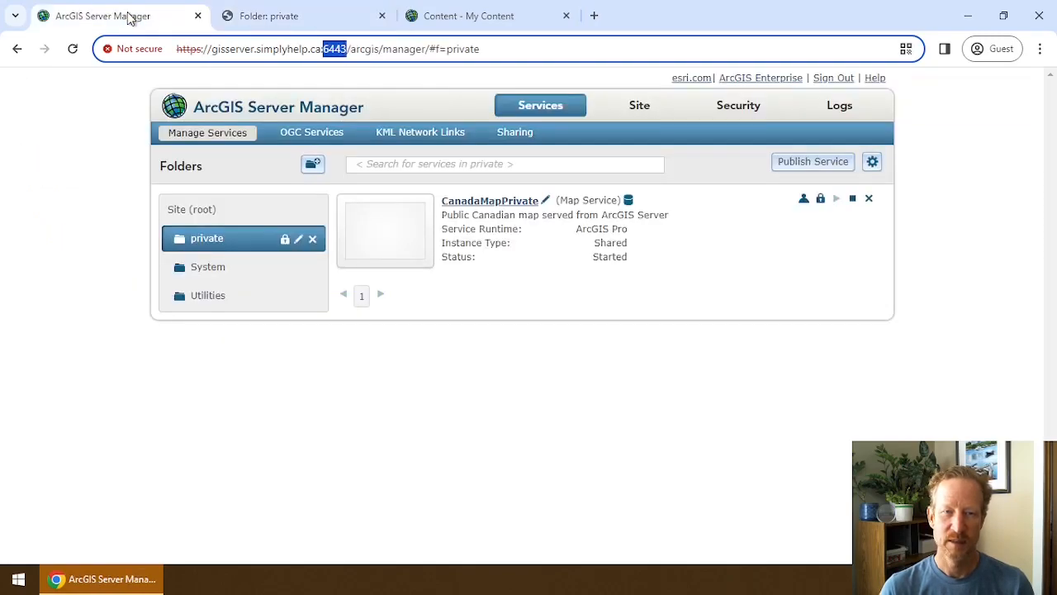
click(295, 15)
Remove 'private' from the address, open CanadaMapPublic from the root listing and copy its URL.
double_click(442, 50)
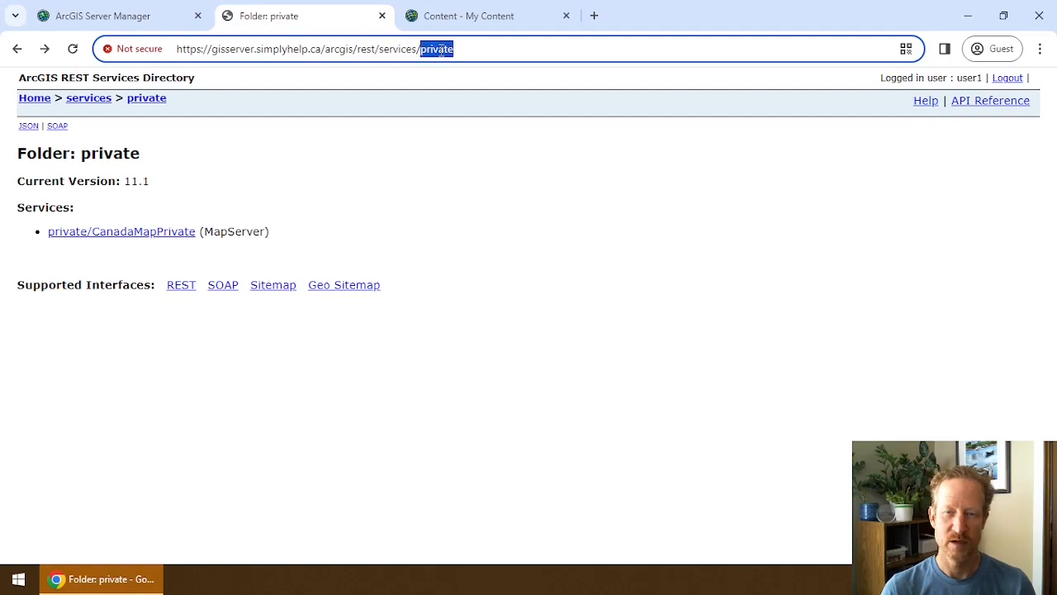
key(BackSpace)
key(Return)
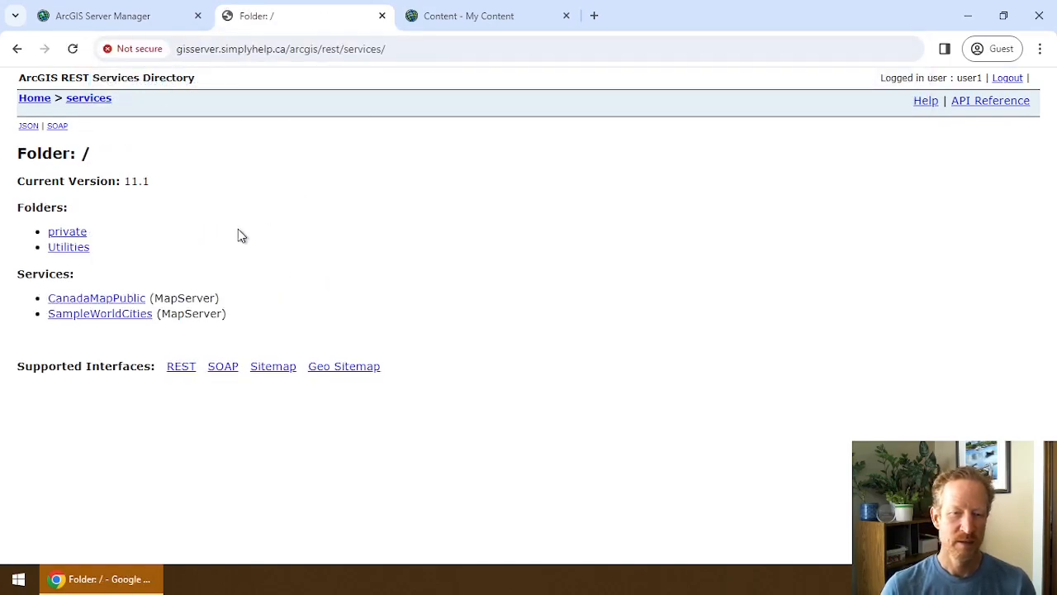
click(104, 299)
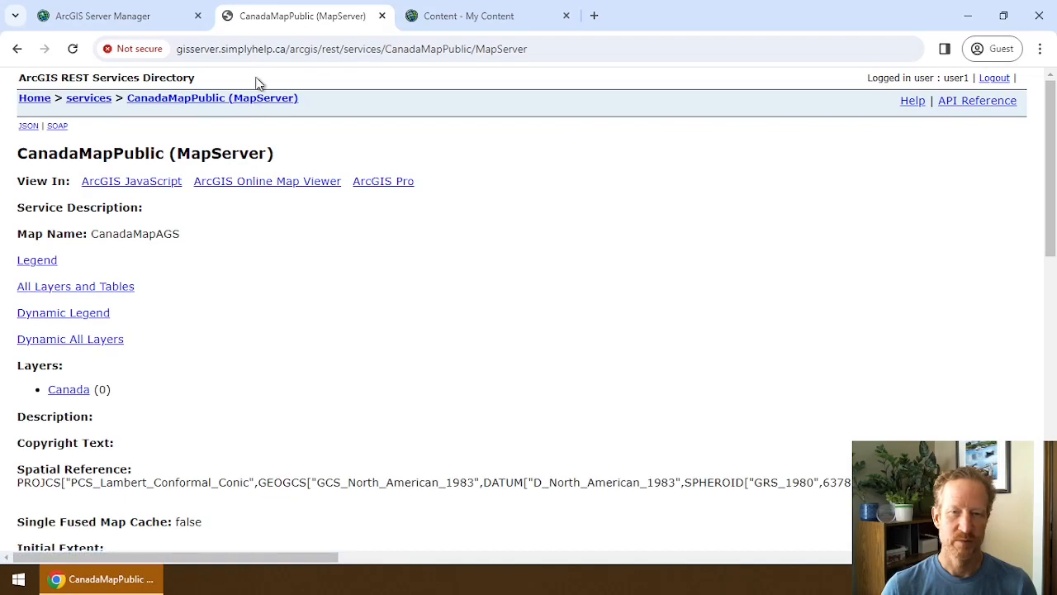
click(264, 48)
key(ctrl+c)
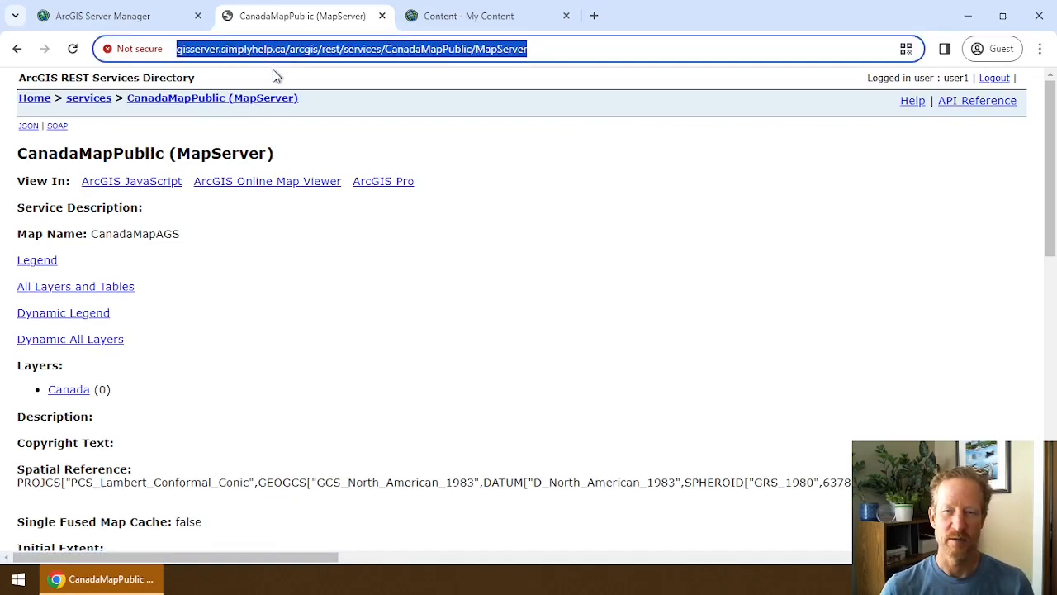
In ArcGIS Online, add a new item from the pasted CanadaMapPublic service URL.
click(522, 28)
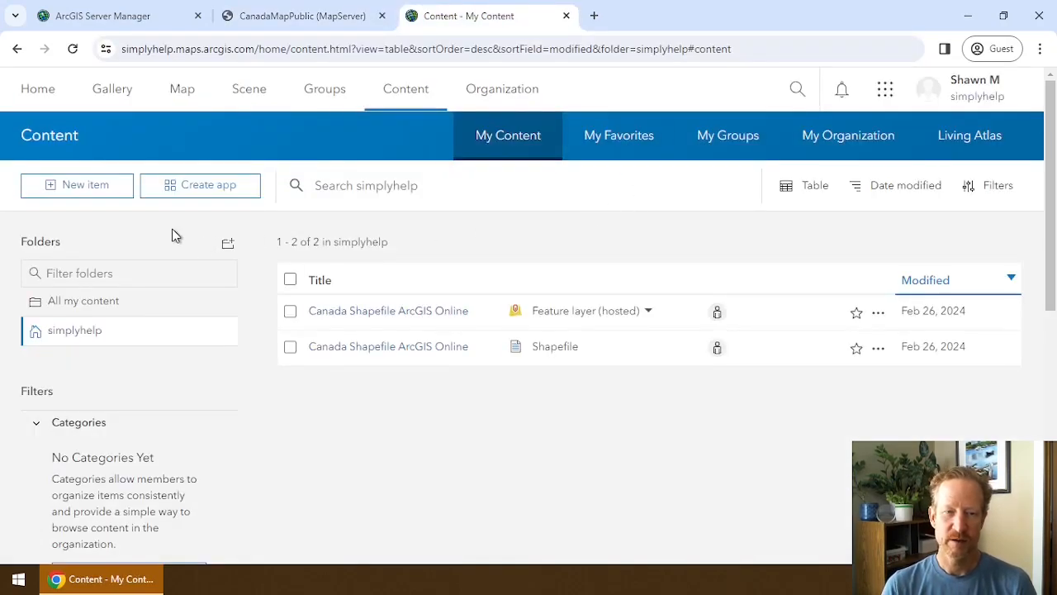
click(96, 193)
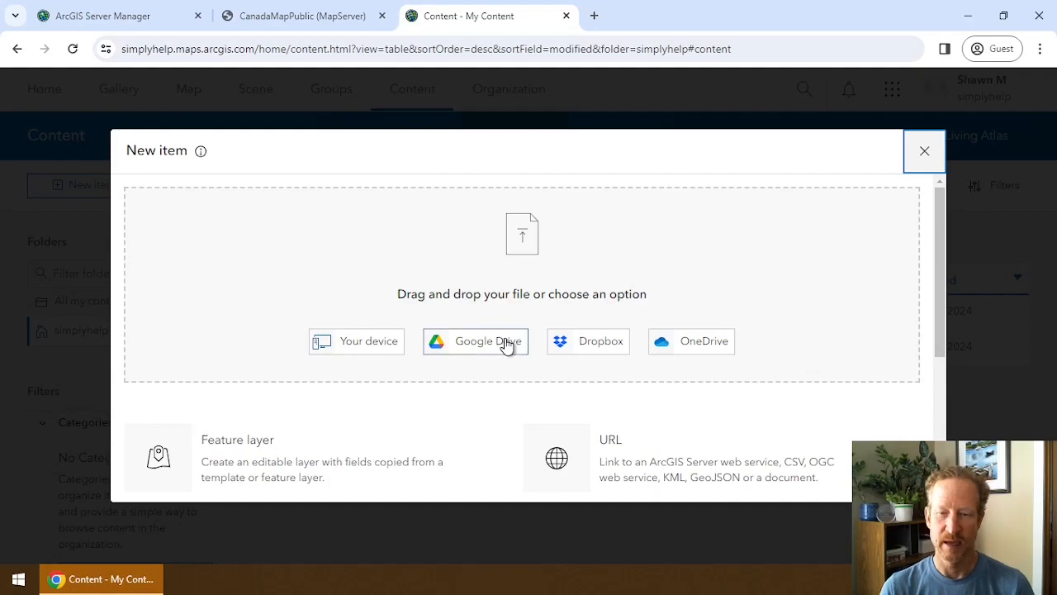
click(591, 455)
click(250, 234)
key(ctrl+v)
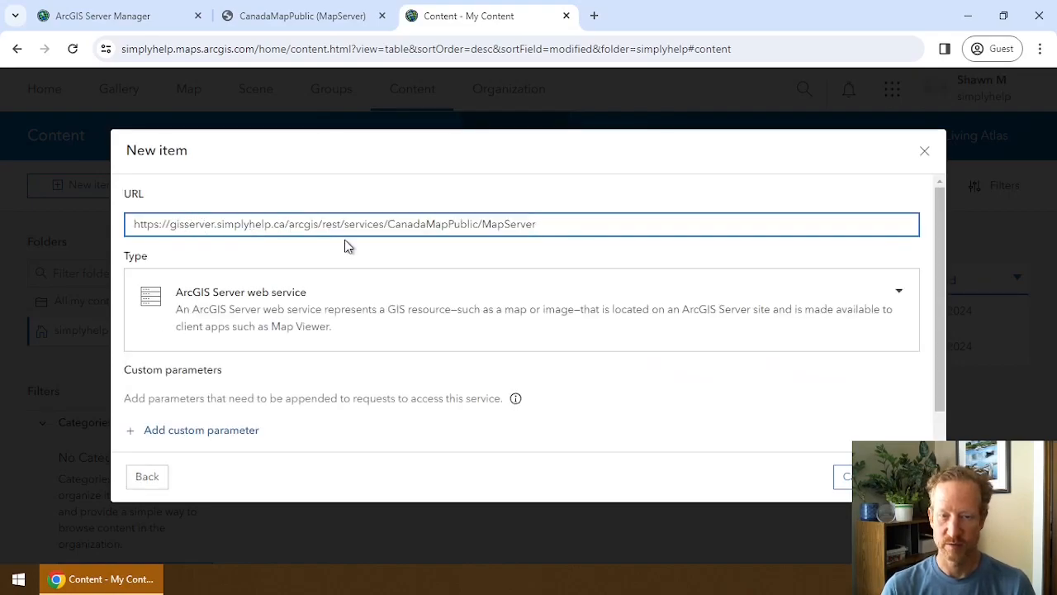
scroll(371, 314, down, 1)
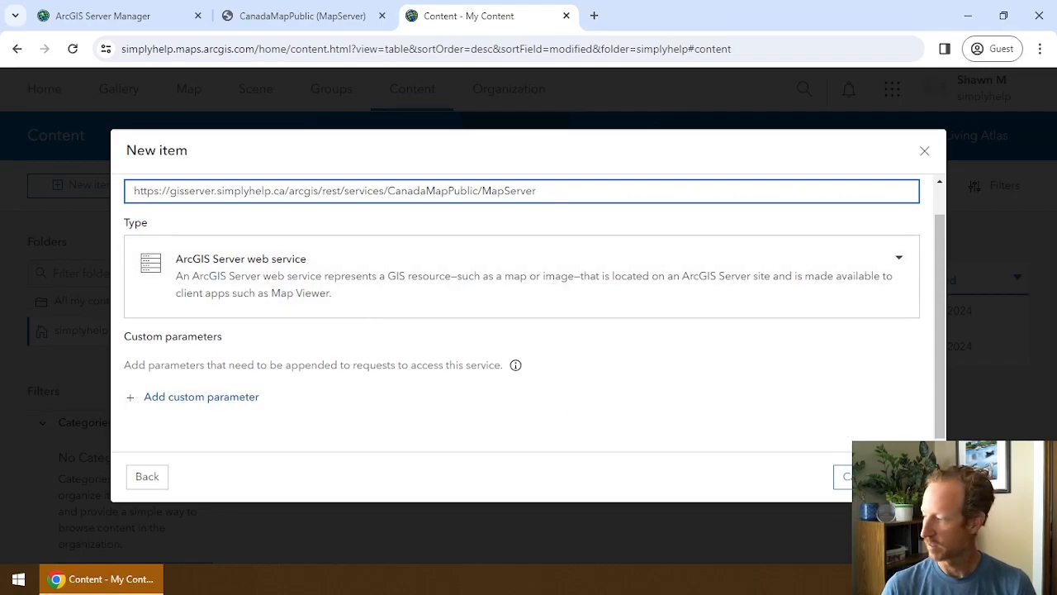
click(842, 477)
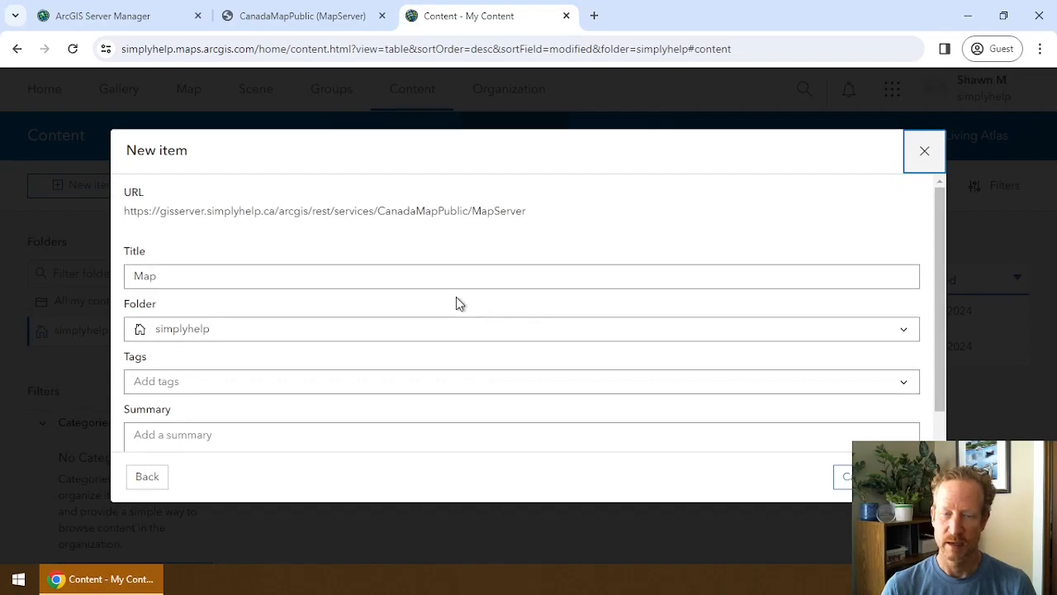
Title the item 'CanadaMapPublic MapServer' and save it.
double_click(266, 286)
text(Ca)
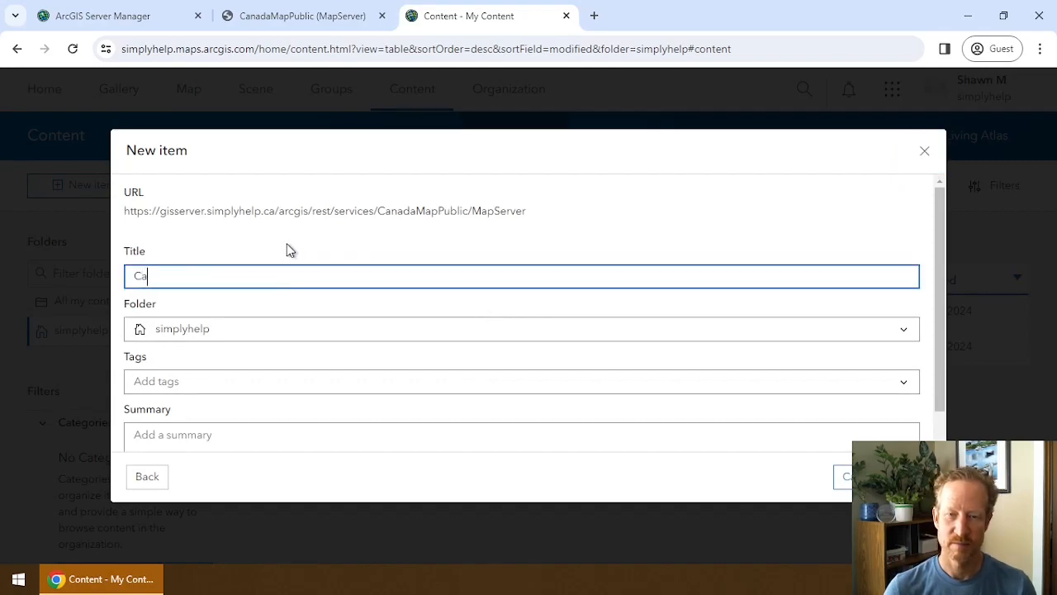
text(nadaMapPublic)
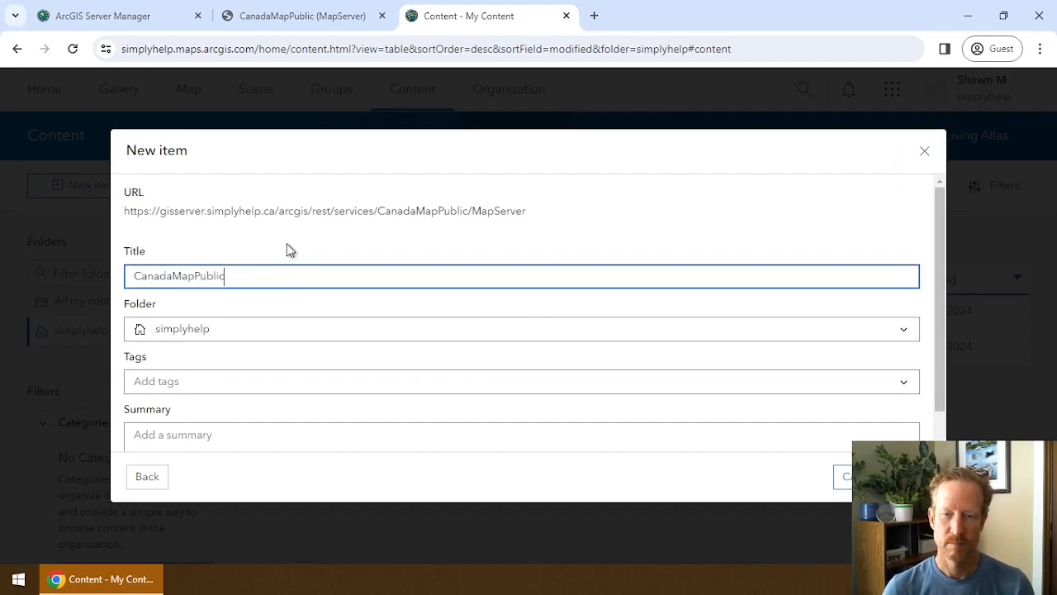
text( MapServer)
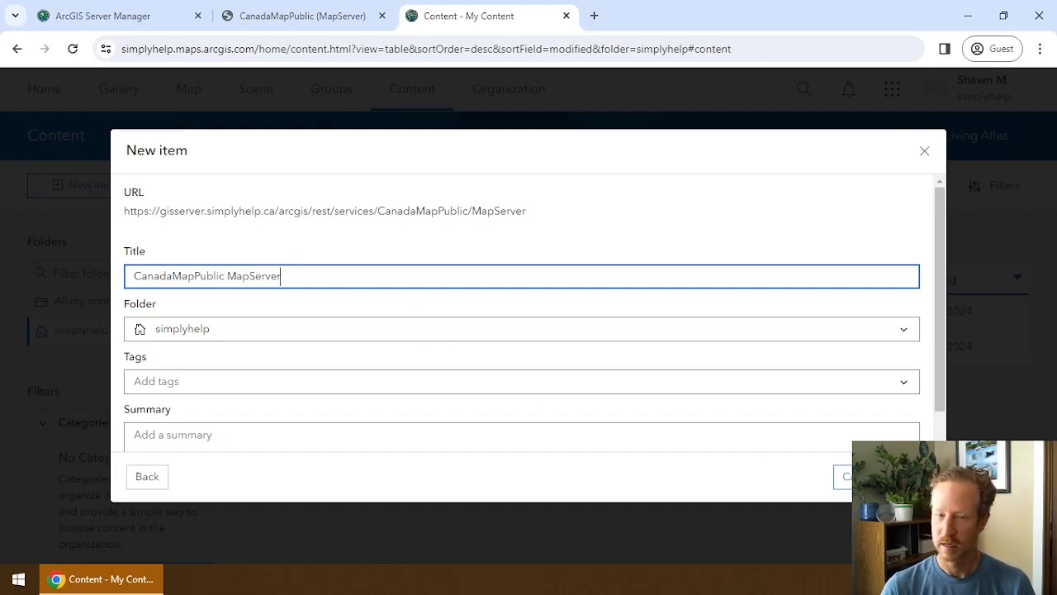
click(910, 477)
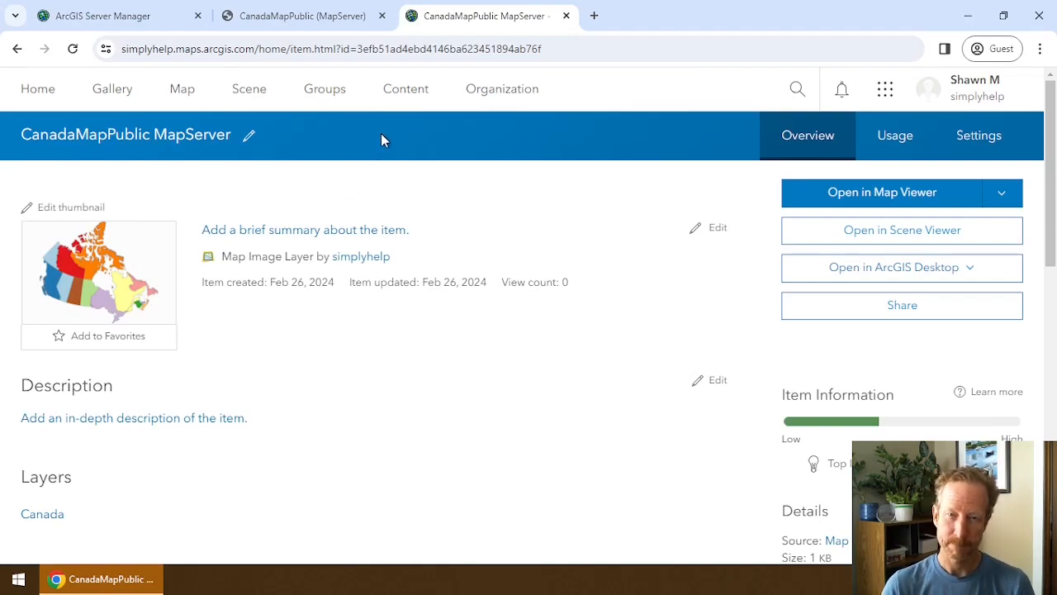
Return to My Content to see CanadaMapPublic MapServer listed as a Map Image Layer.
click(400, 100)
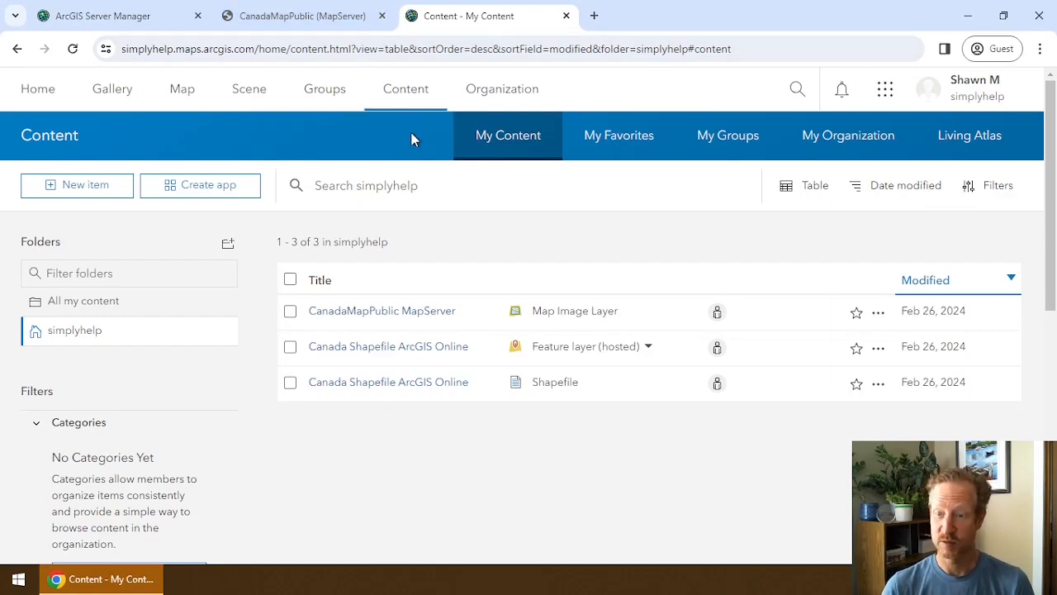
View CanadaMapPublic in the ArcGIS JavaScript viewer with browser DevTools open.
click(332, 28)
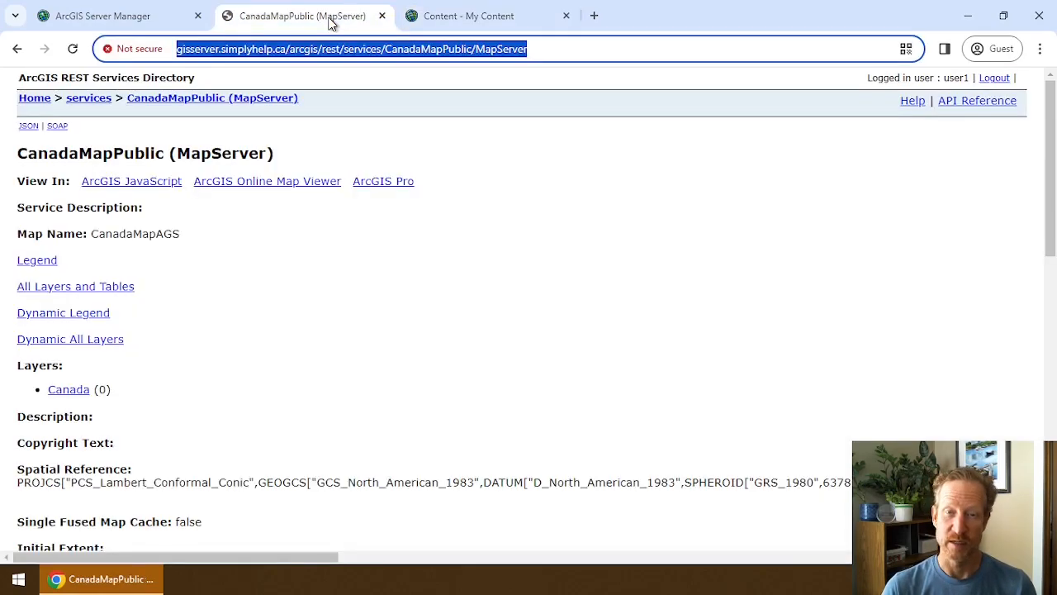
click(130, 183)
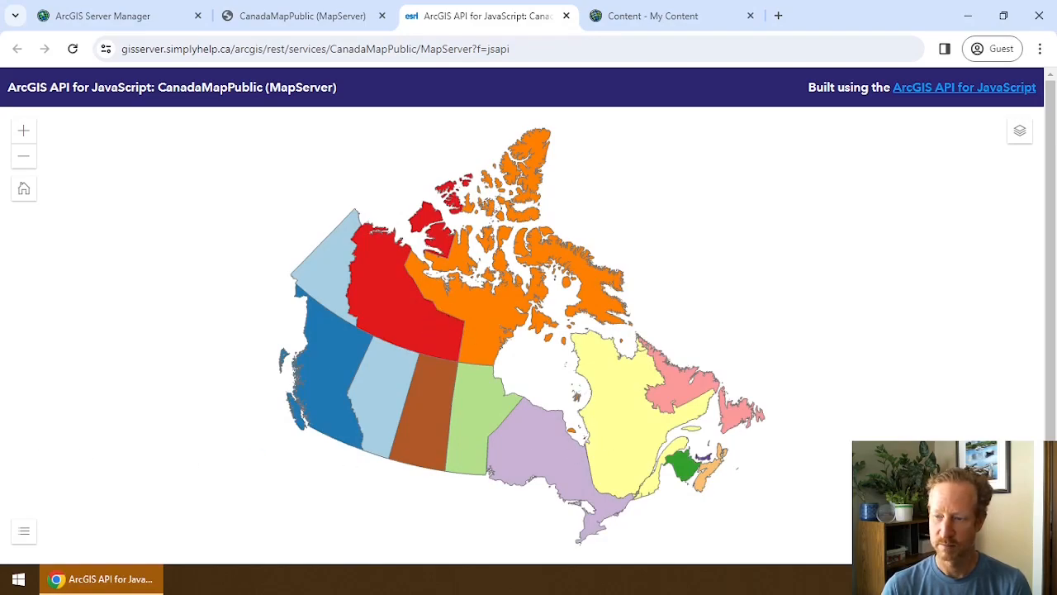
key(F12)
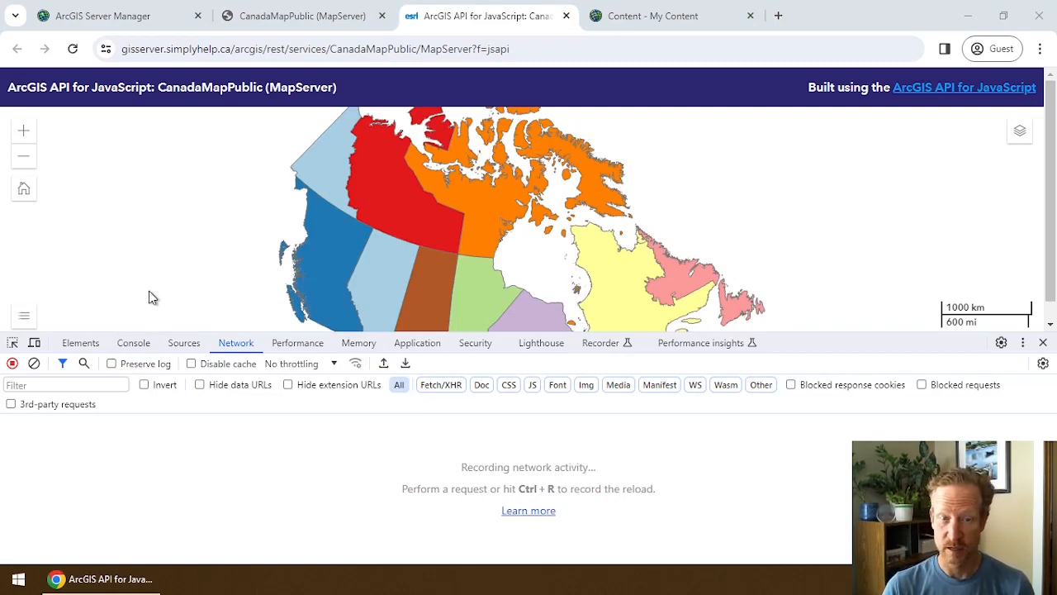
Zoom the map into western Canada and paste the export request's URL into a new tab.
drag(424, 236, 512, 286)
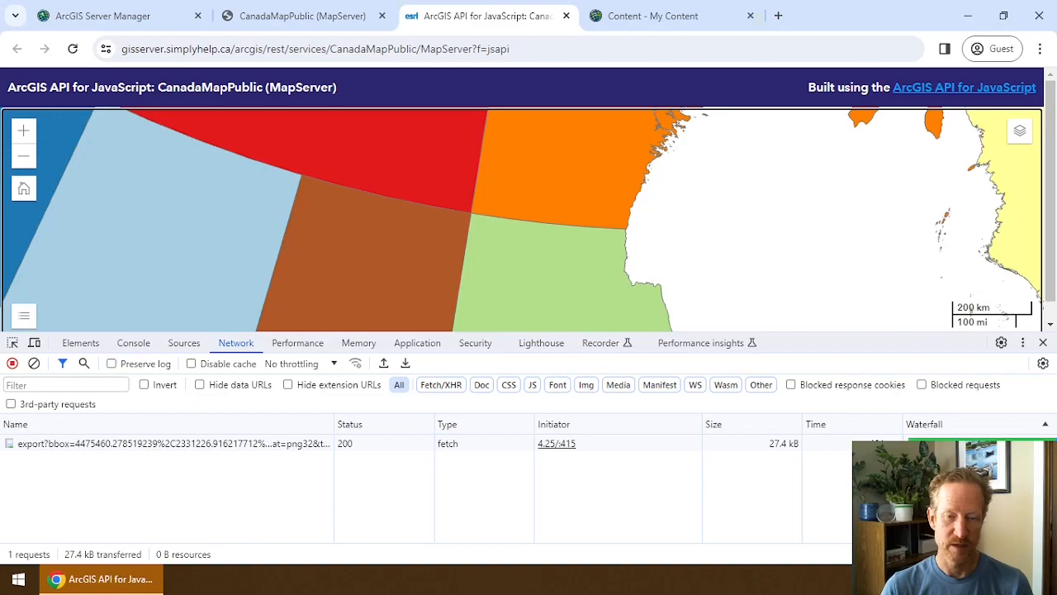
click(180, 446)
right_click(137, 443)
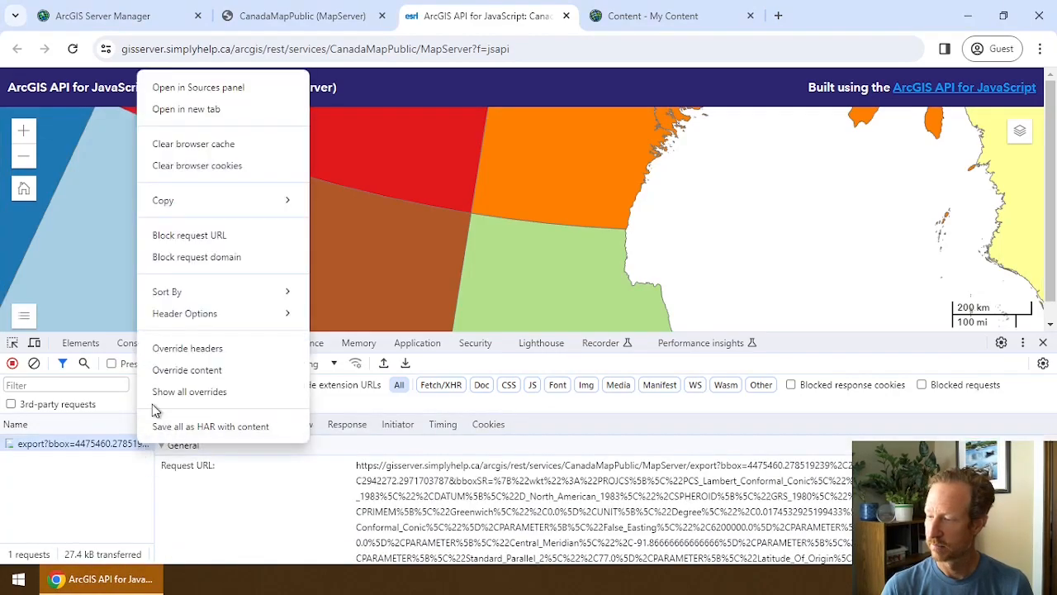
mouse_move(264, 206)
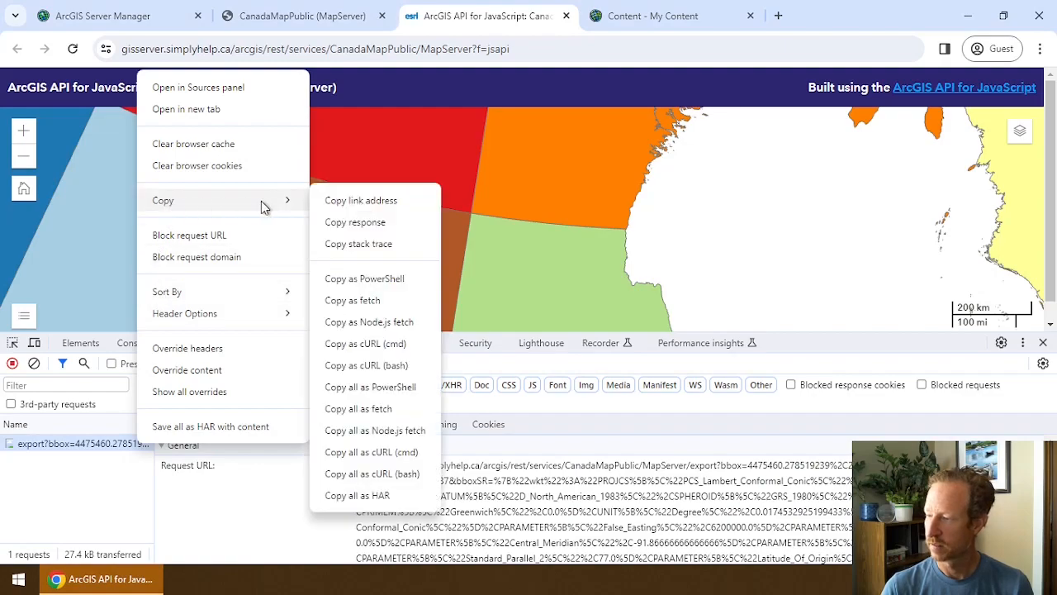
click(347, 203)
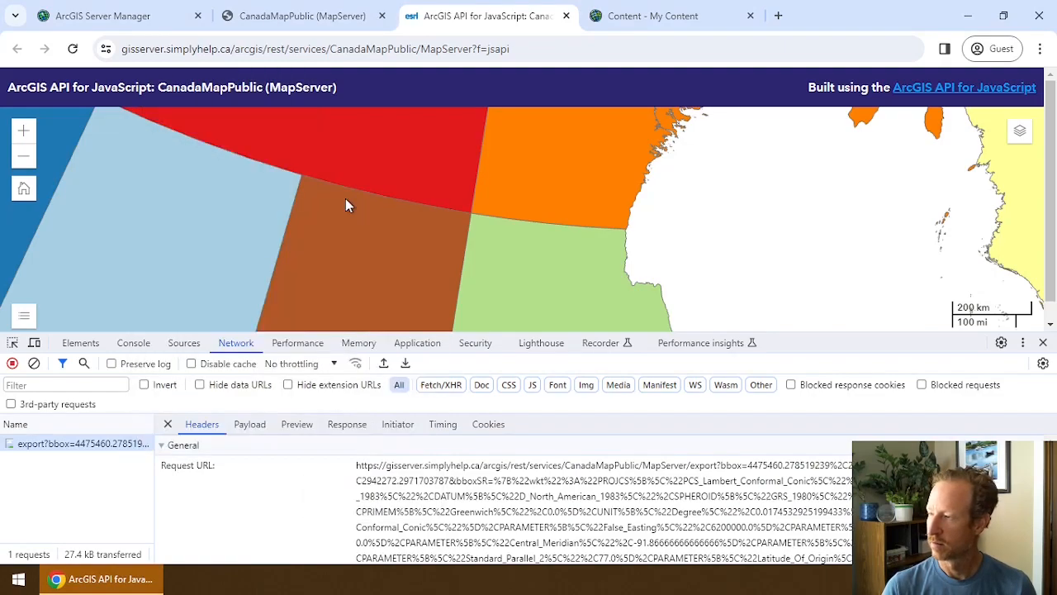
click(777, 16)
key(ctrl+v)
Load the export URL as a 1349×316 map image, then go back to My Content.
key(Return)
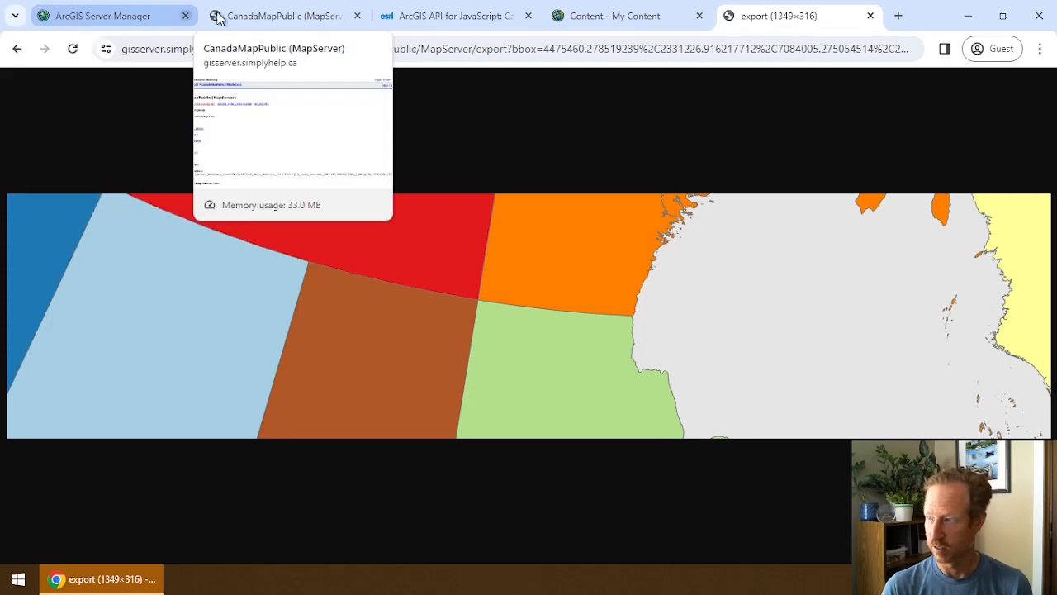
click(613, 18)
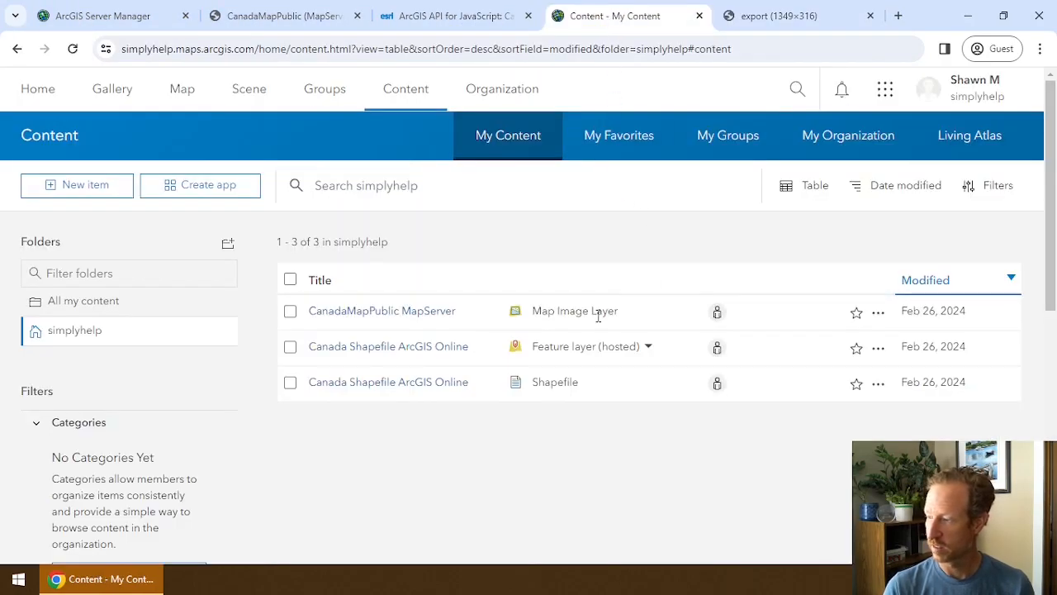
Open the CanadaMapPublic MapServer item details and compare its URL with the export request's service address.
click(878, 313)
click(821, 341)
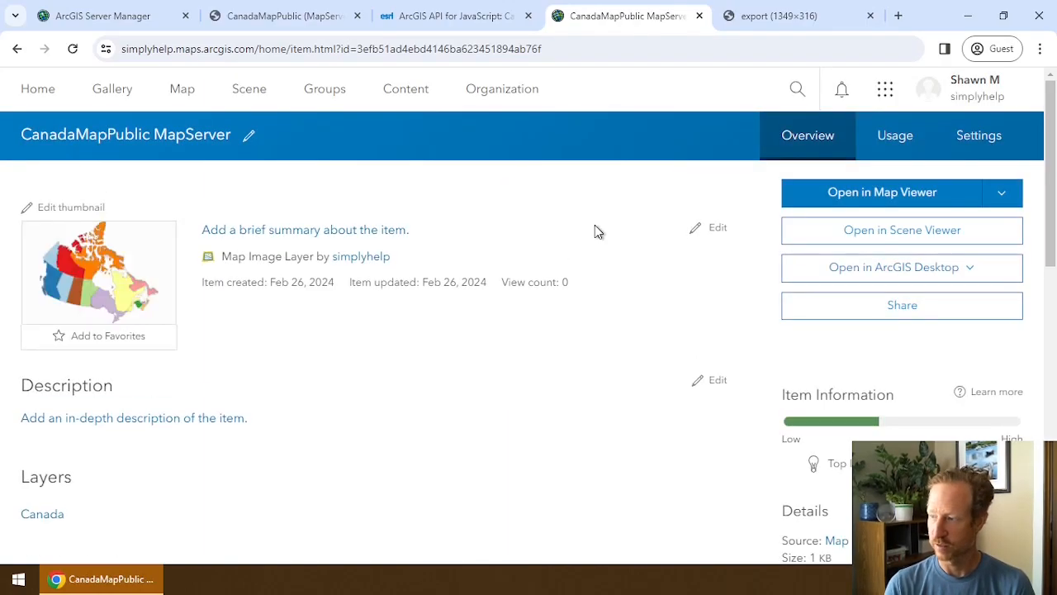
scroll(650, 353, down, 5)
scroll(702, 363, down, 5)
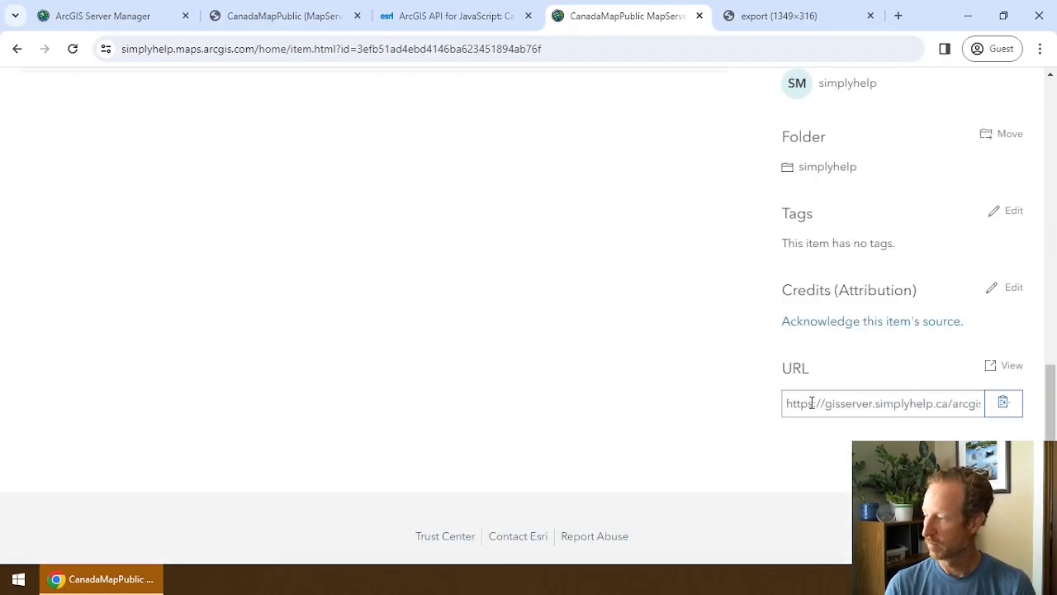
click(1004, 404)
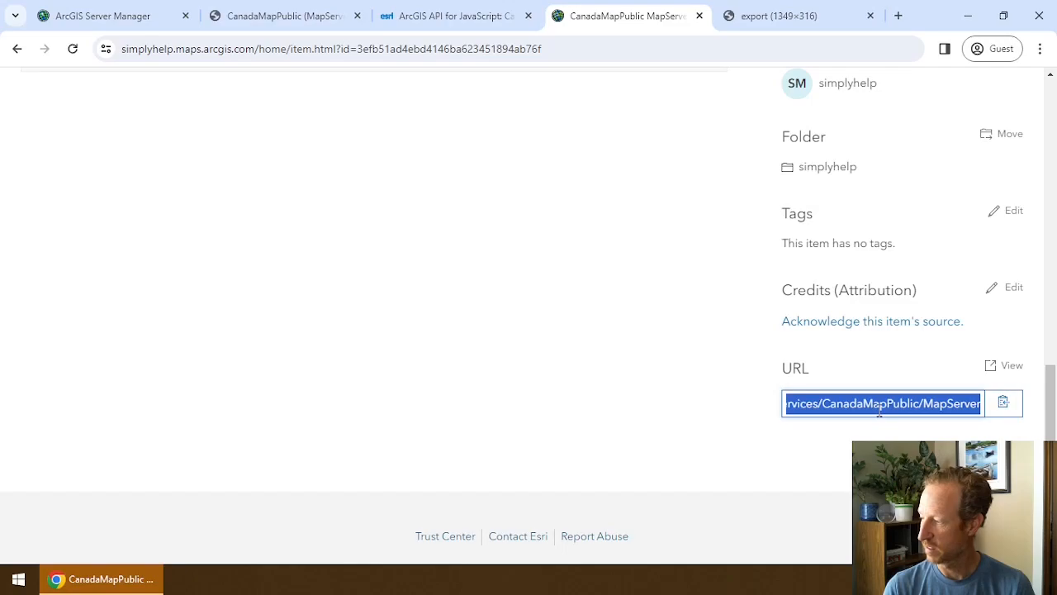
click(754, 23)
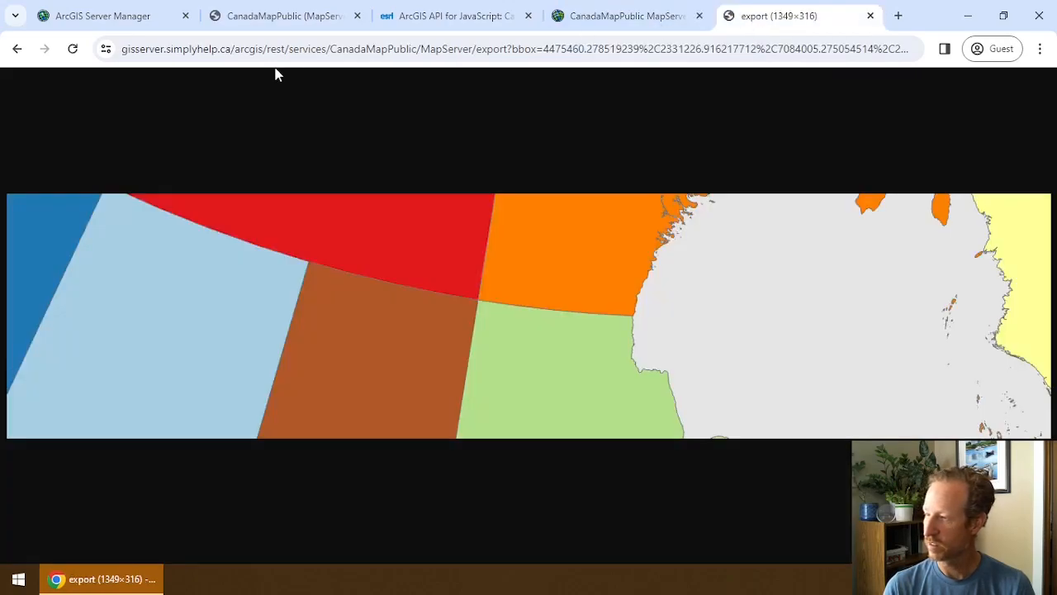
click(122, 49)
drag(123, 50, 471, 53)
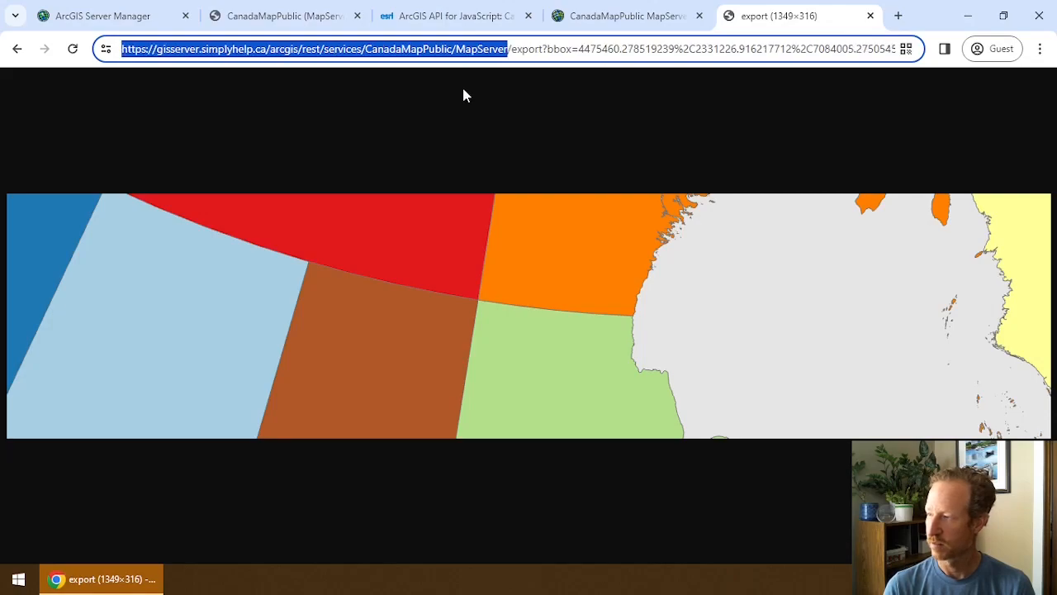
Copy the item's full service URL again and return to the top of the item page.
click(648, 16)
click(895, 401)
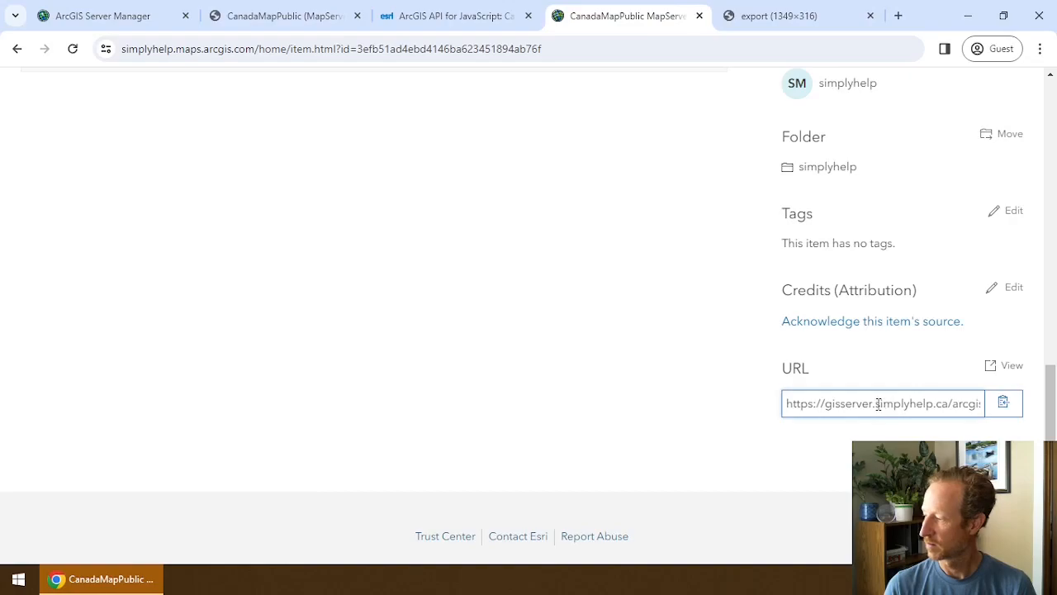
click(1003, 402)
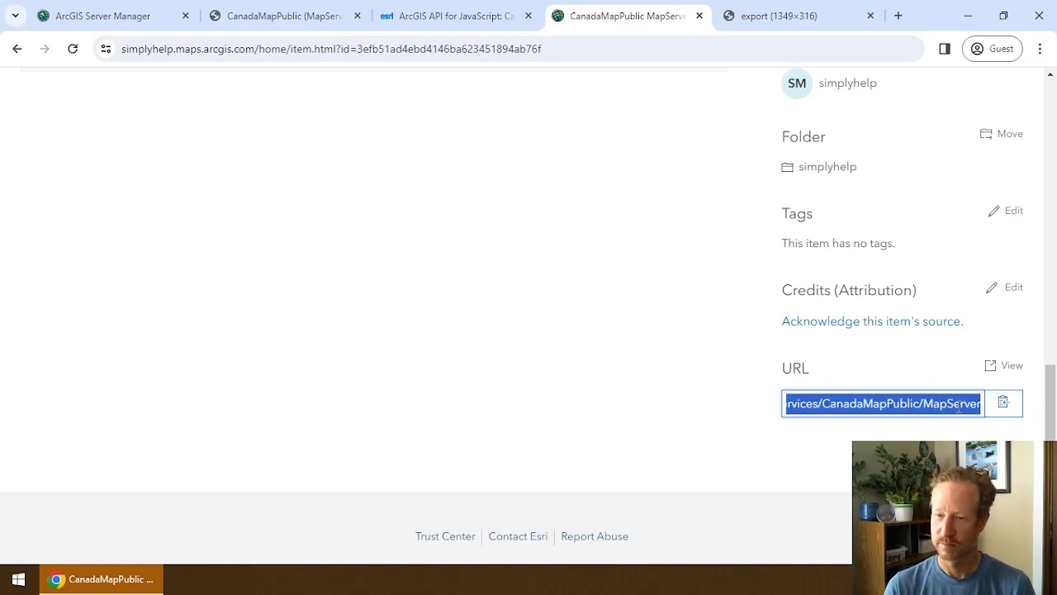
click(732, 383)
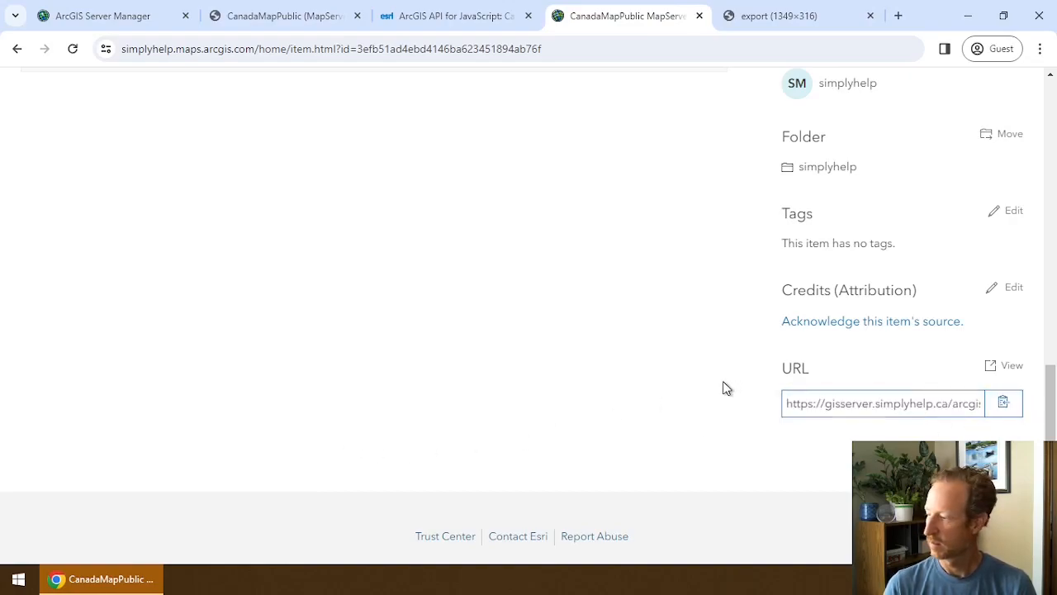
scroll(582, 389, up, 8)
scroll(583, 393, up, 2)
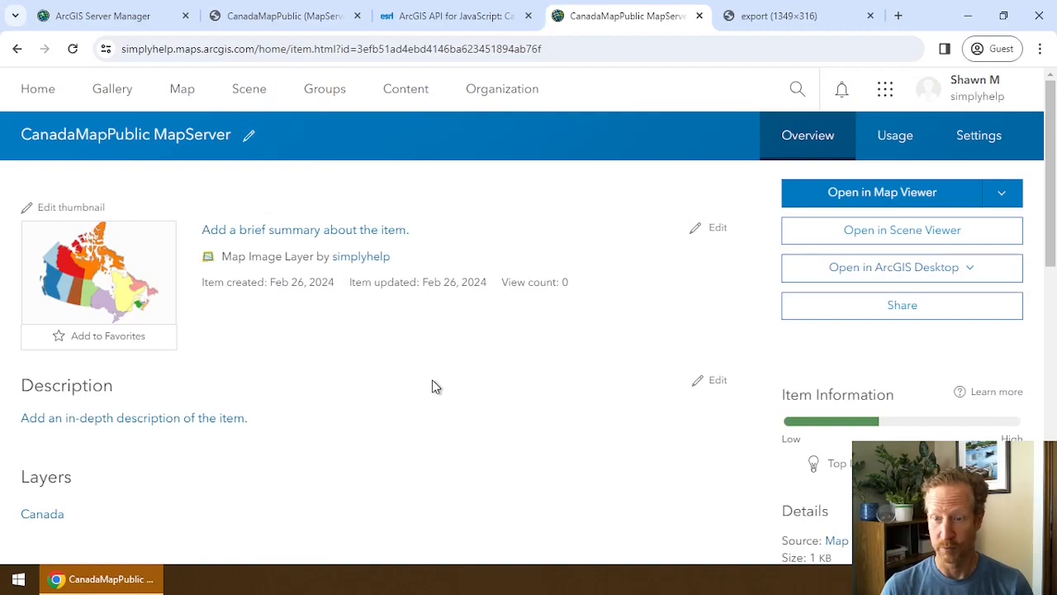
Show the service in Map Viewer centred on Canada and load its export request URL in a new tab.
click(863, 193)
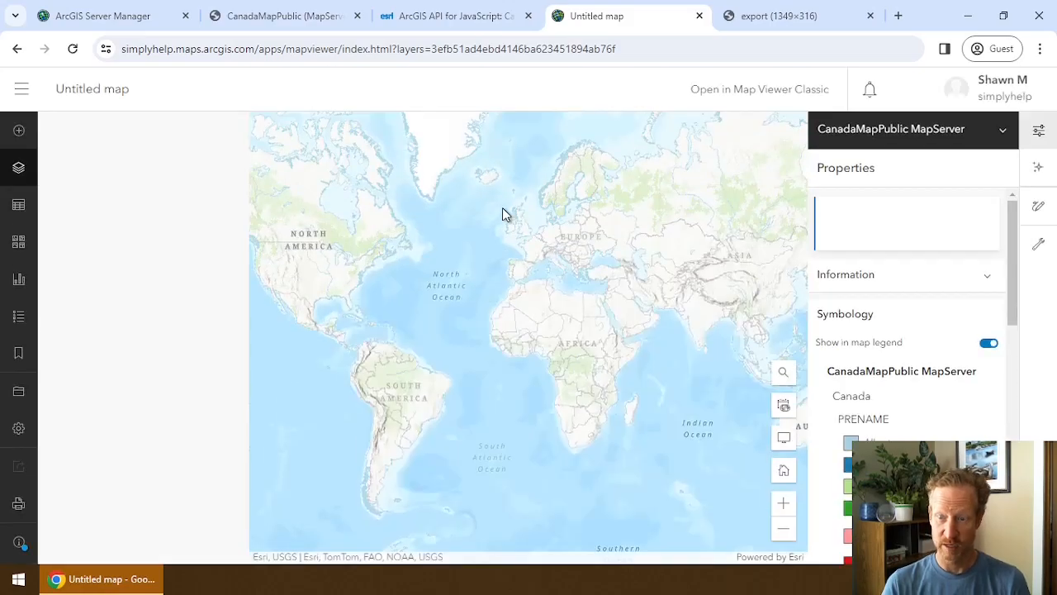
drag(362, 278, 581, 405)
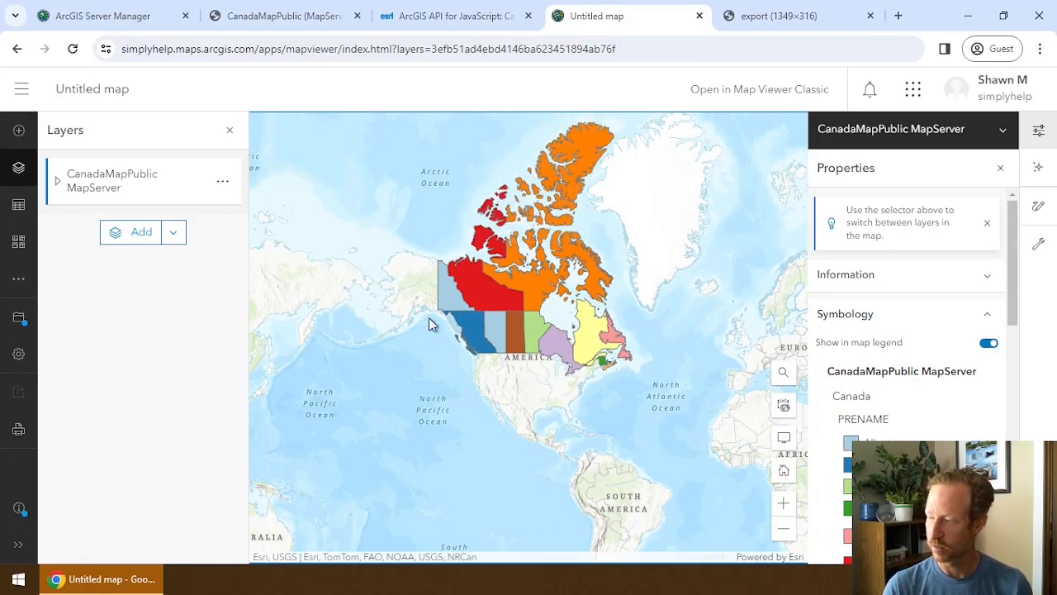
key(F12)
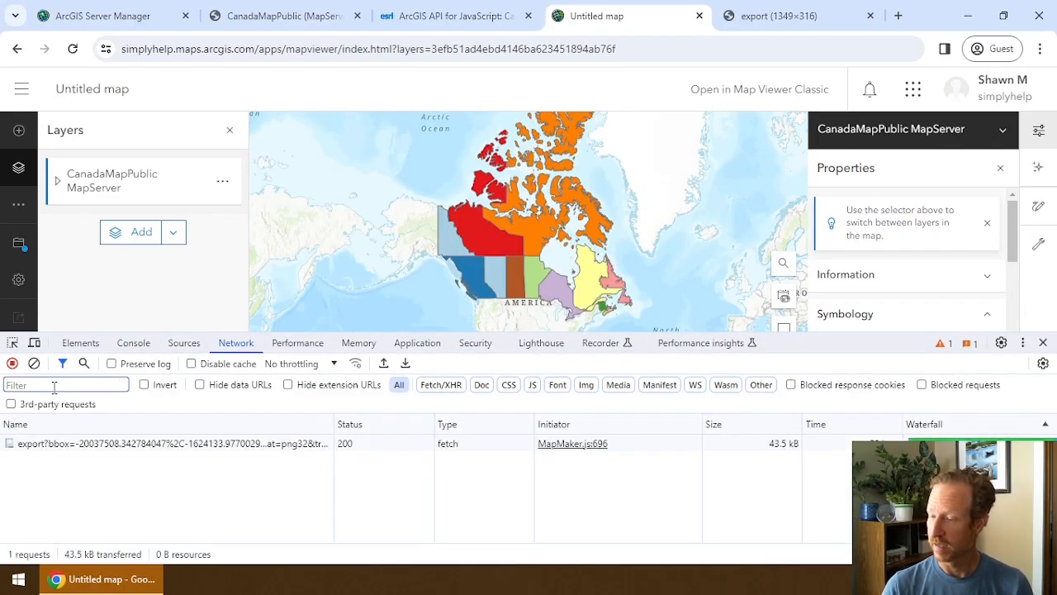
right_click(73, 447)
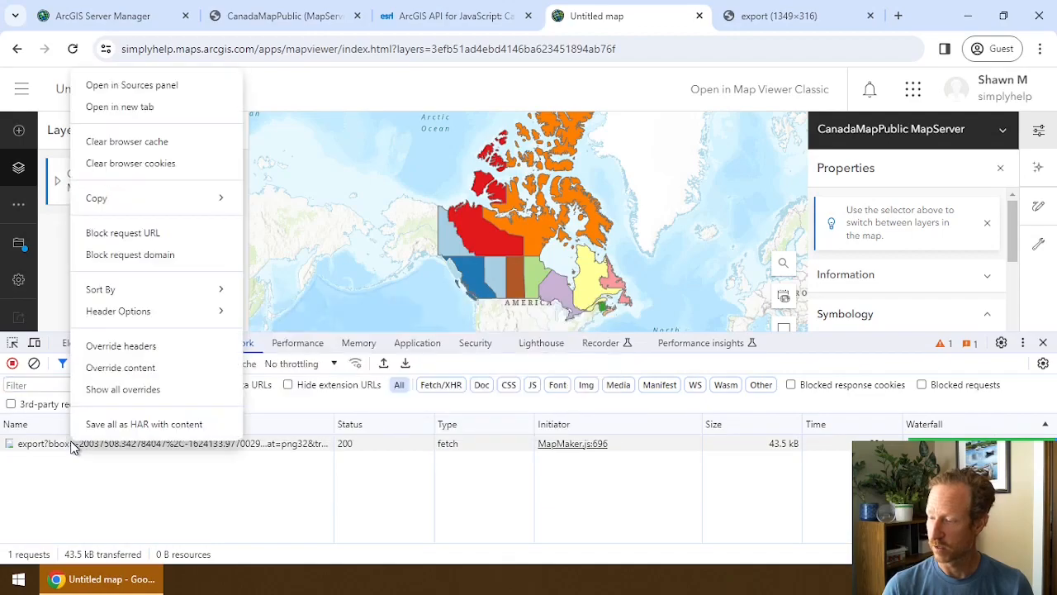
mouse_move(105, 202)
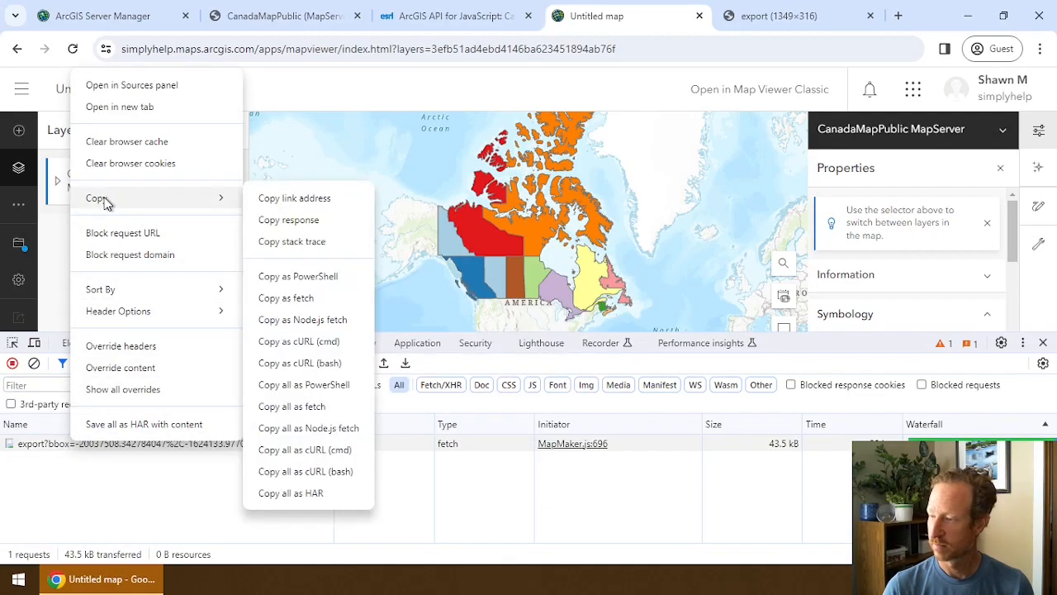
click(262, 203)
click(899, 16)
key(ctrl+v)
key(Return)
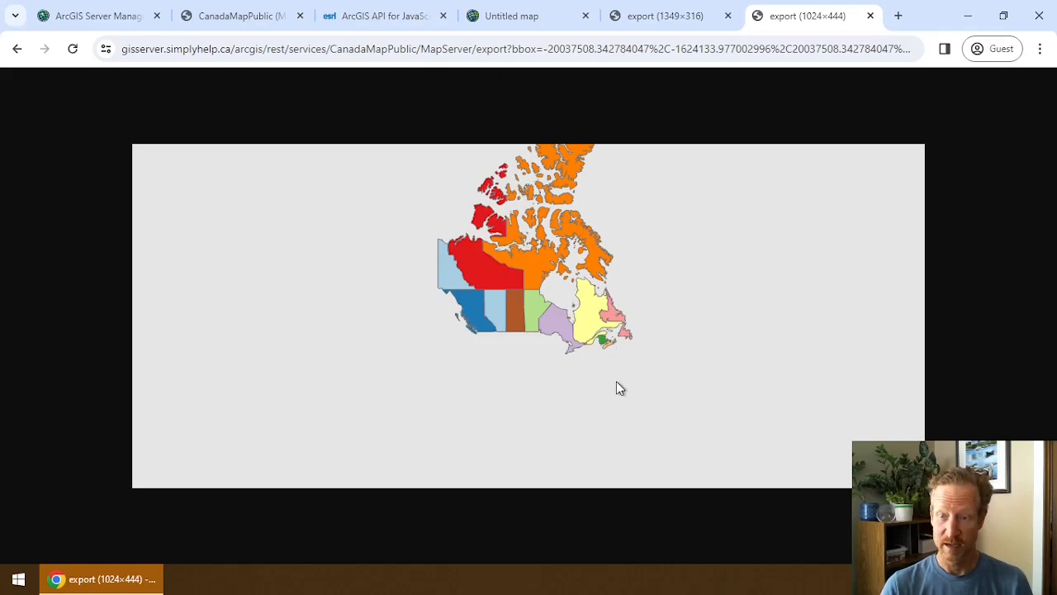
Compare the exported 1024×444 Canada image tabs against the map in Map Viewer.
click(673, 15)
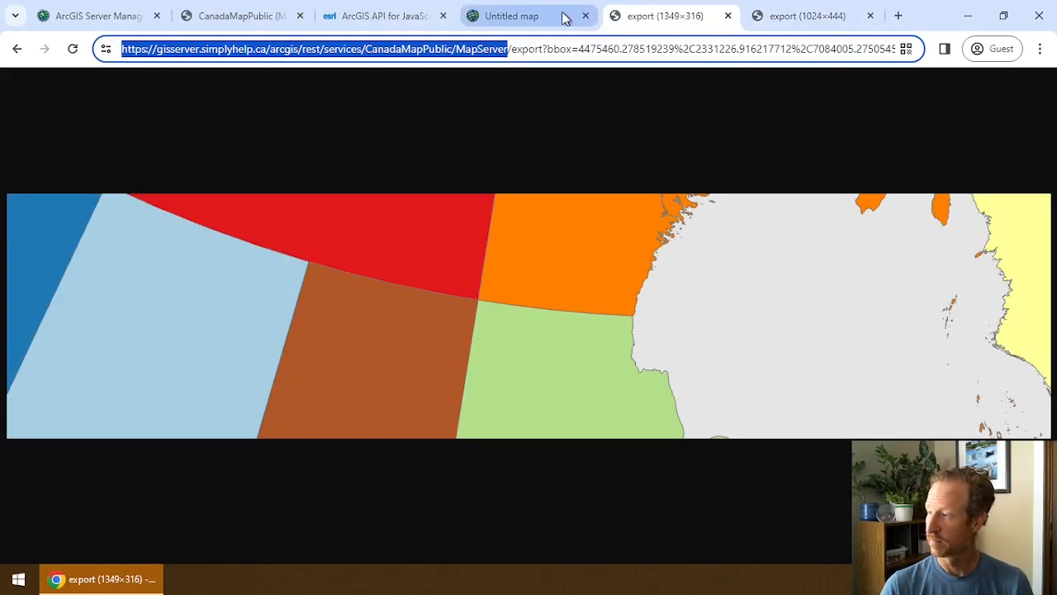
click(559, 15)
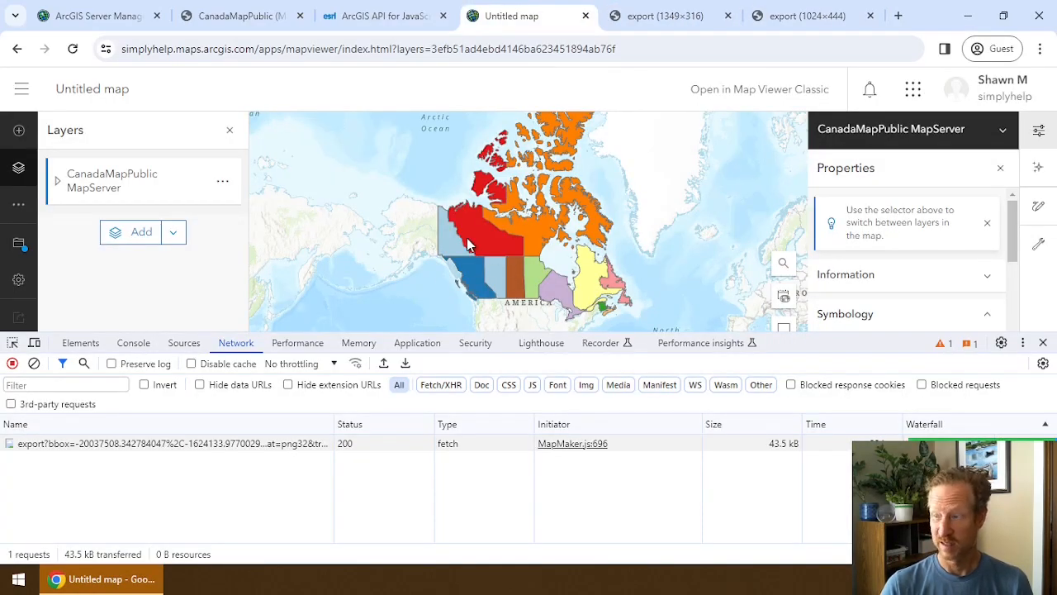
click(815, 17)
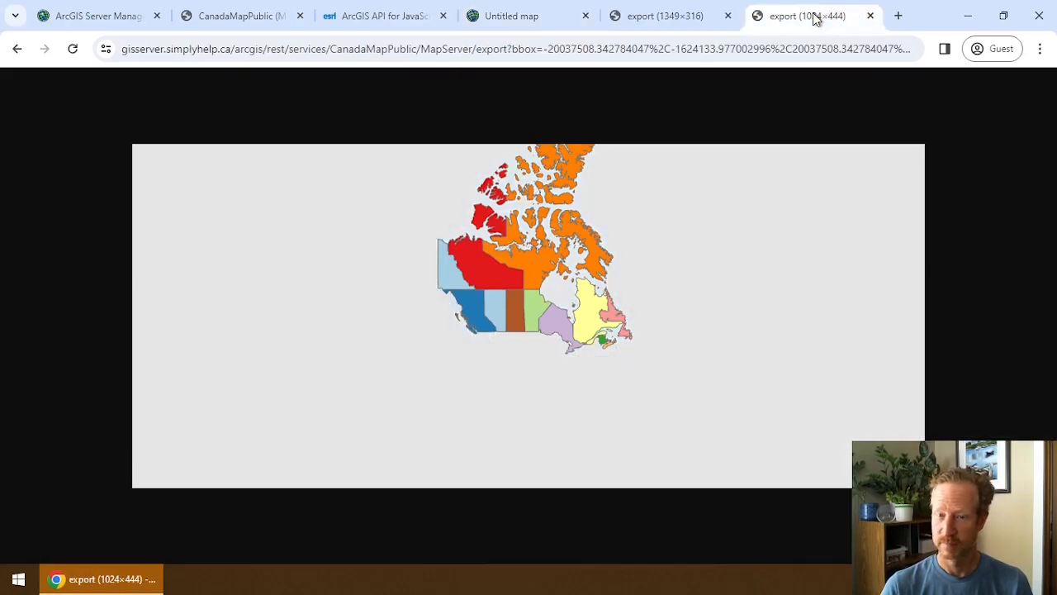
click(528, 18)
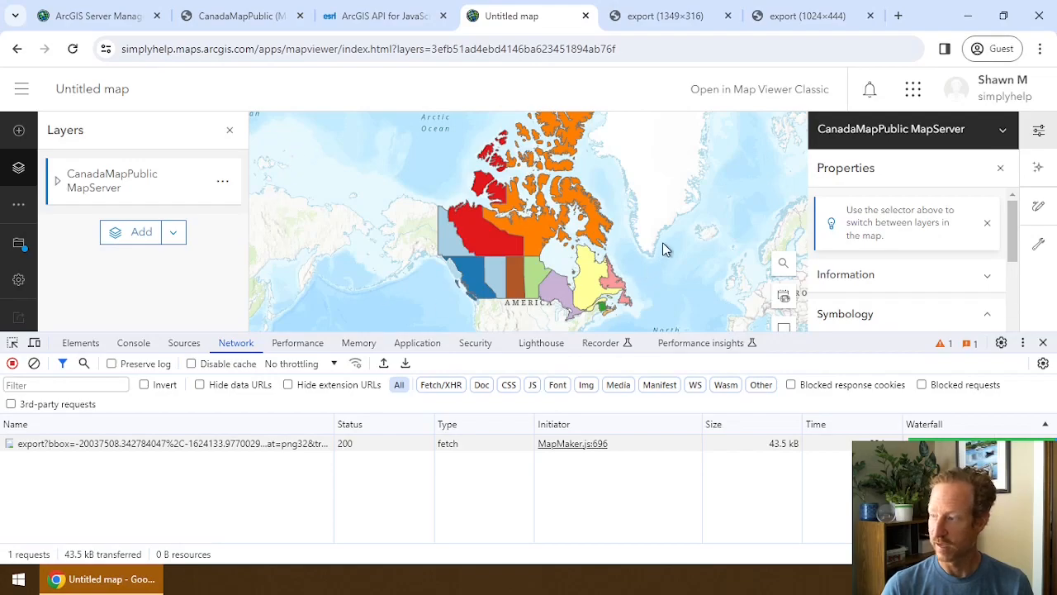
click(808, 18)
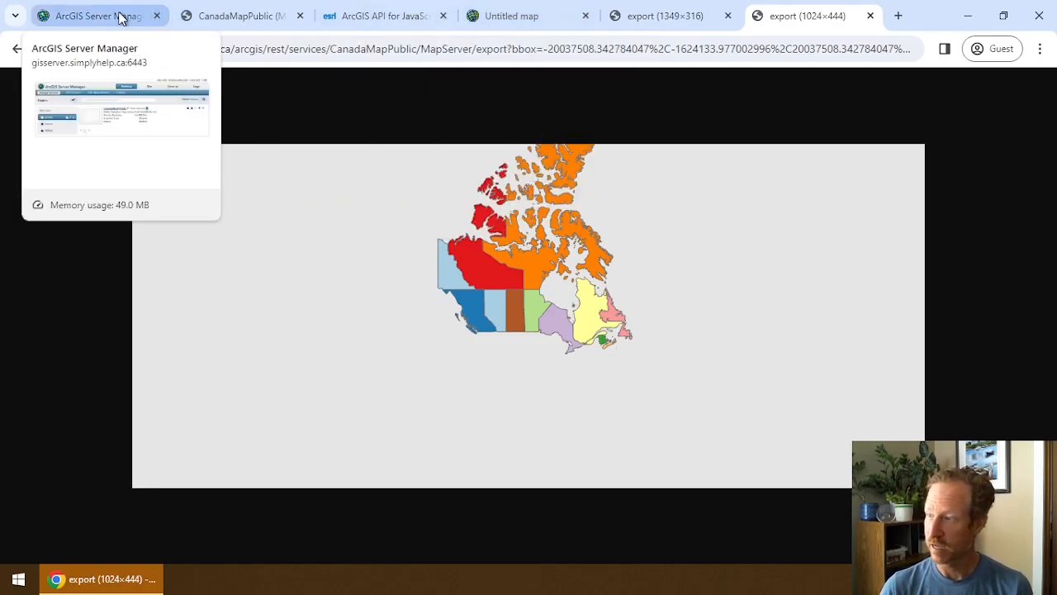
click(531, 15)
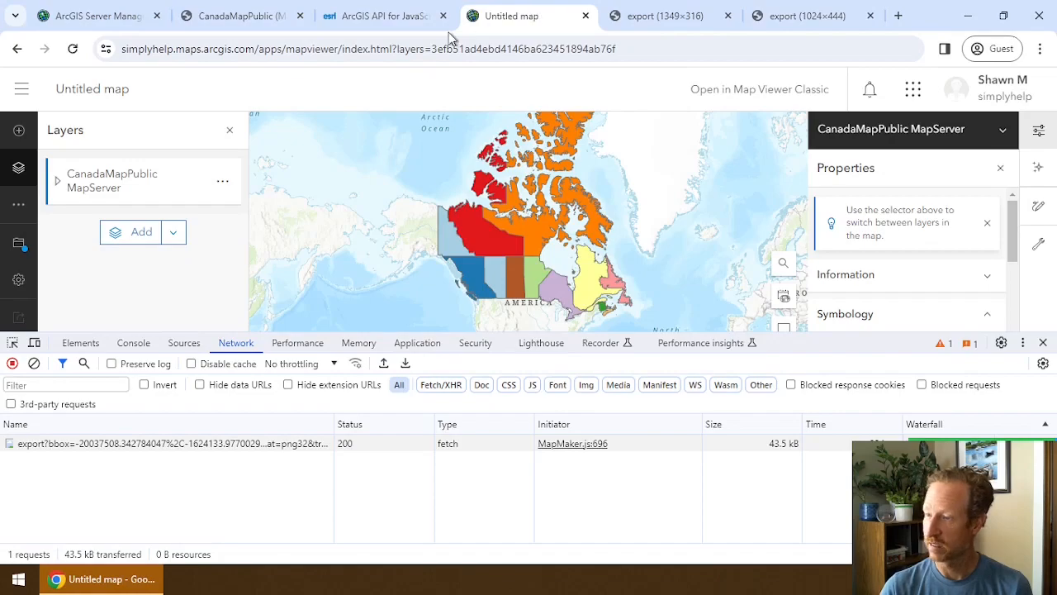
Close DevTools, leave the unsaved map for My Content, and close both export image tabs.
click(20, 91)
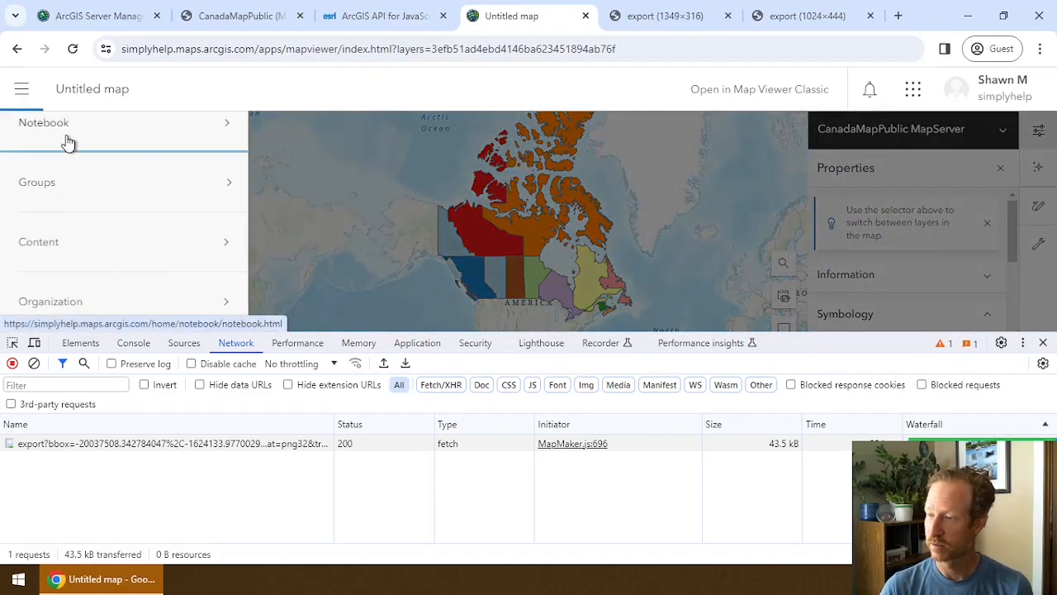
click(1043, 342)
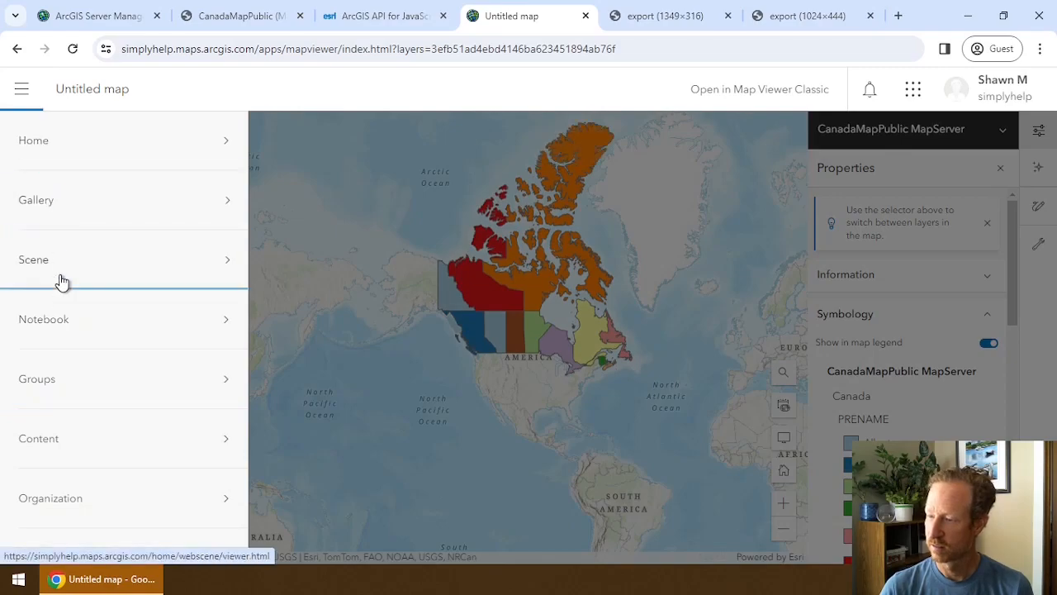
click(66, 436)
click(603, 148)
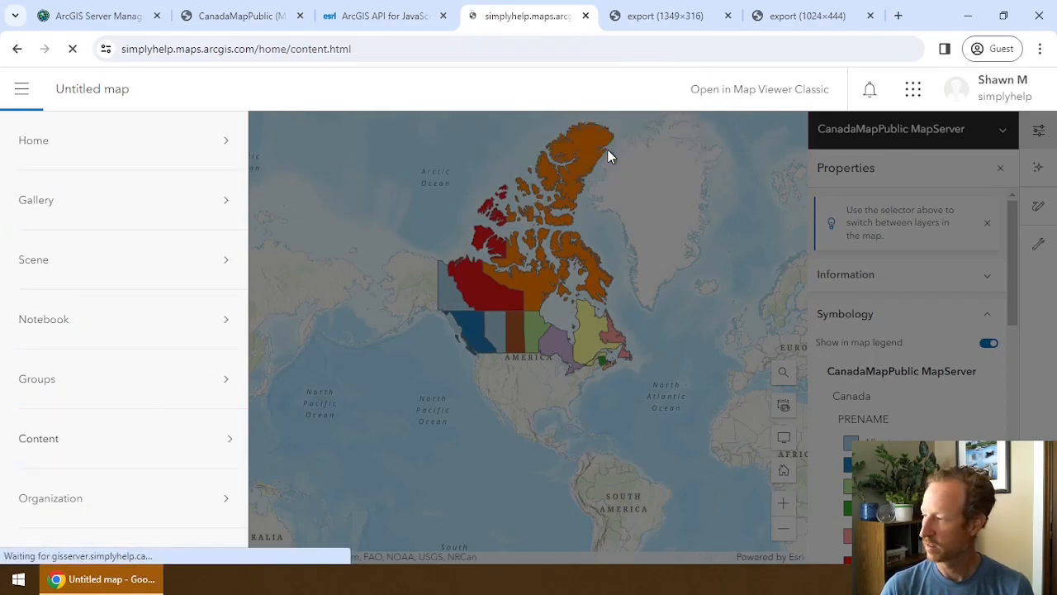
click(730, 17)
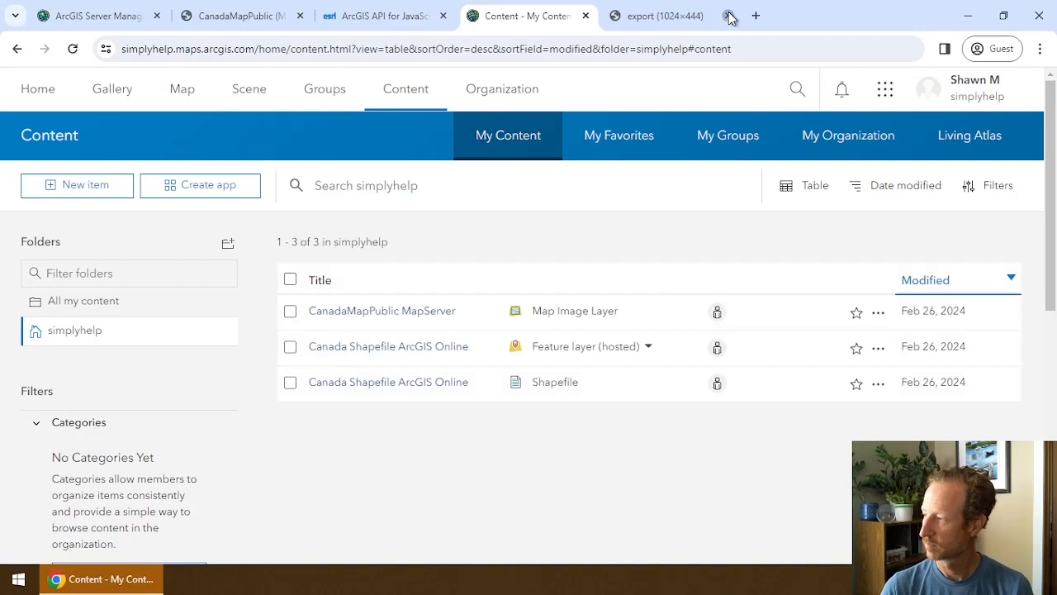
click(730, 16)
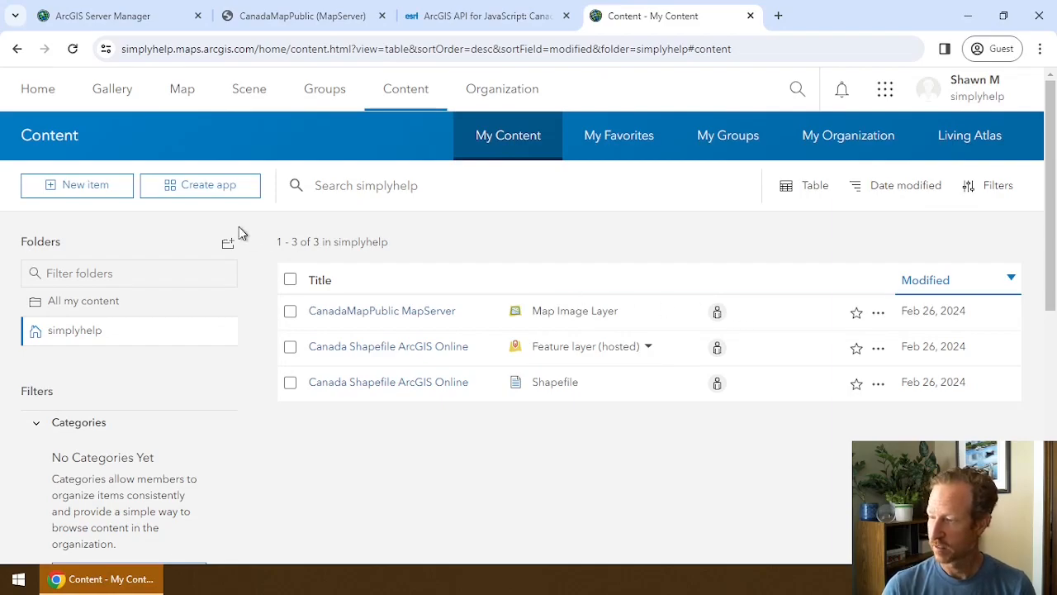
Start a new item from a URL and examine the CanadaMapPublic service page address.
click(85, 189)
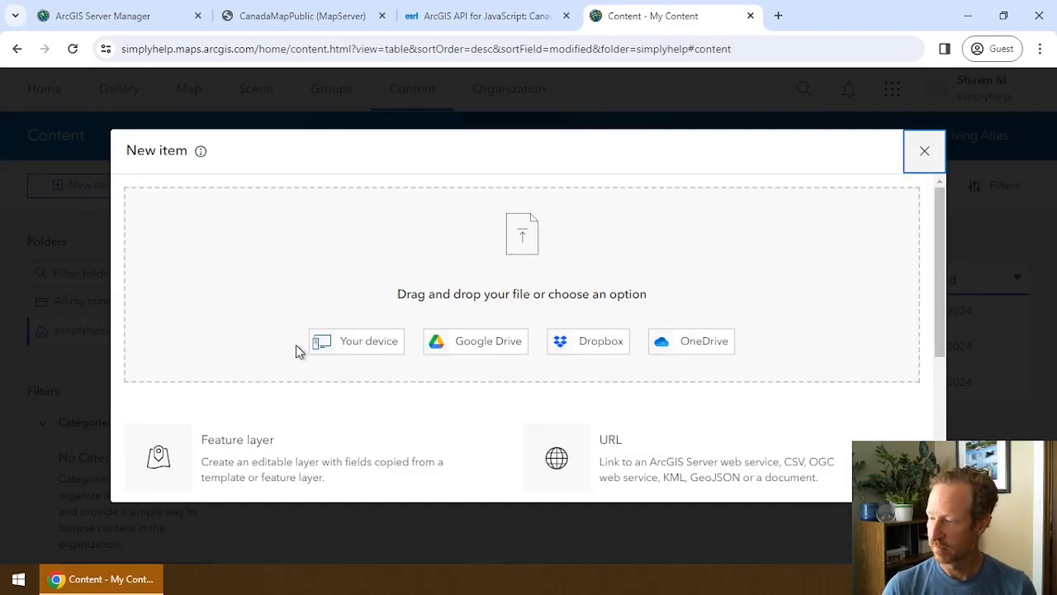
click(619, 464)
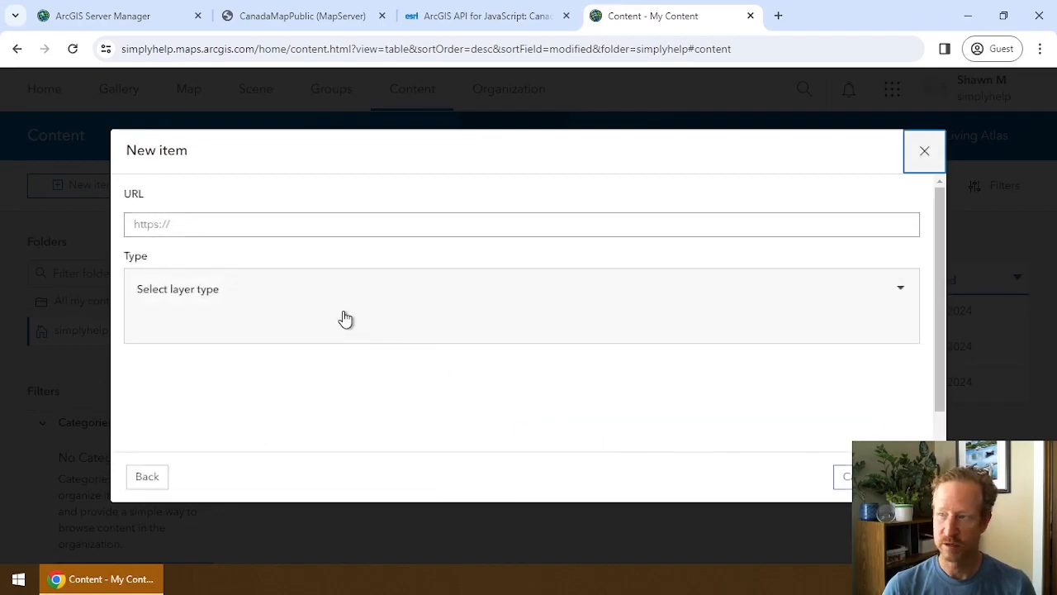
click(293, 16)
click(320, 48)
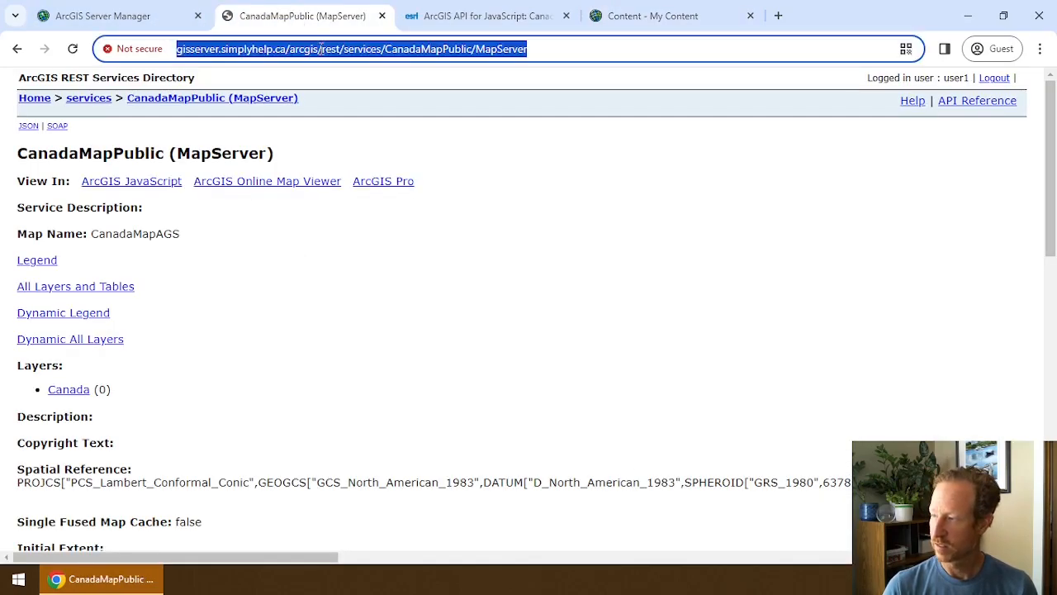
click(546, 48)
drag(573, 48, 512, 49)
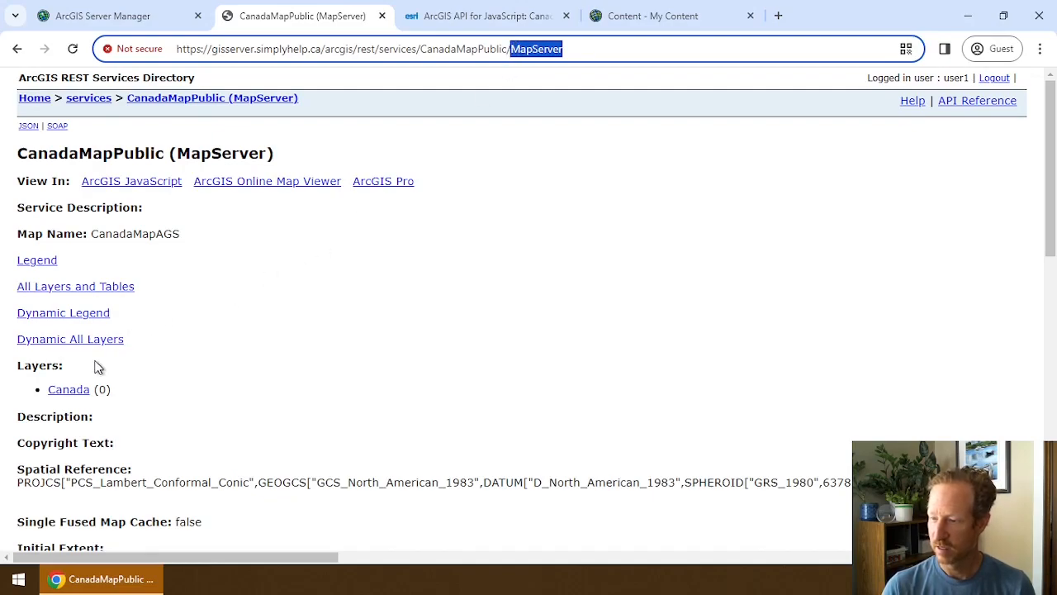
Open the Canada layer page and confirm its layer ID is 0.
click(64, 391)
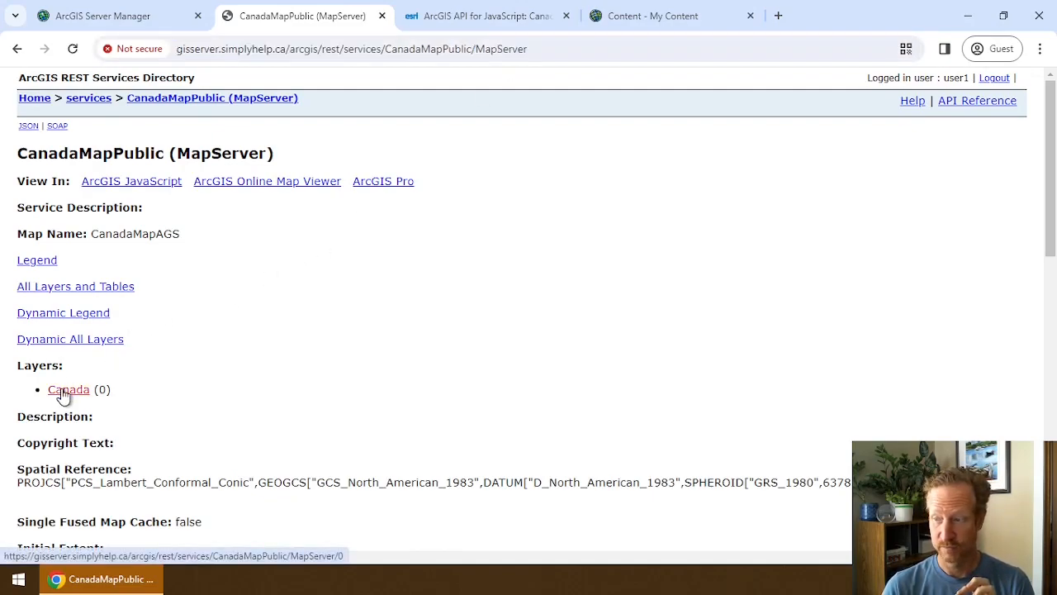
double_click(535, 47)
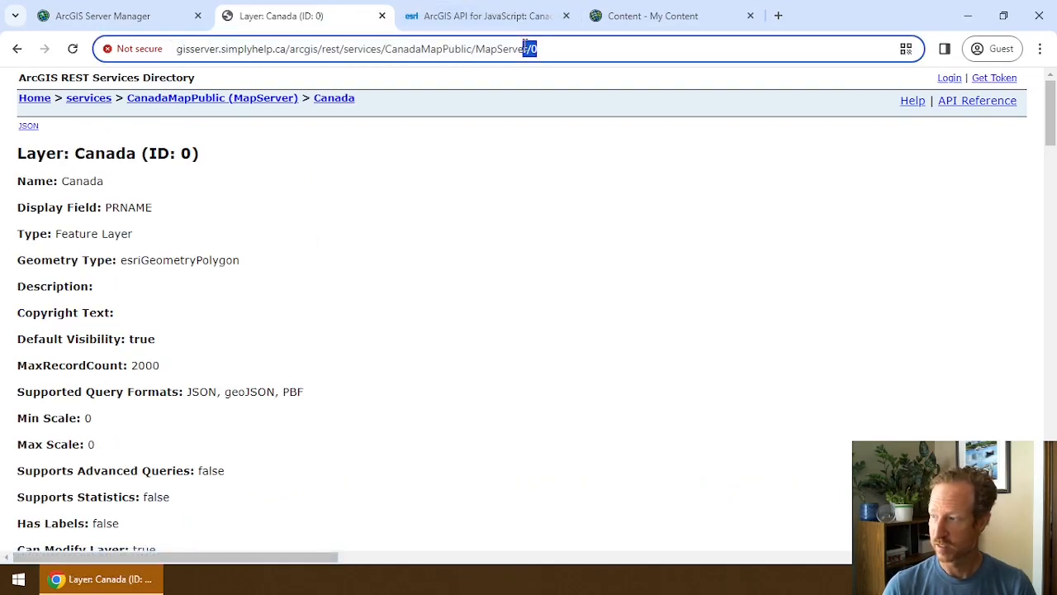
click(16, 48)
drag(93, 389, 111, 389)
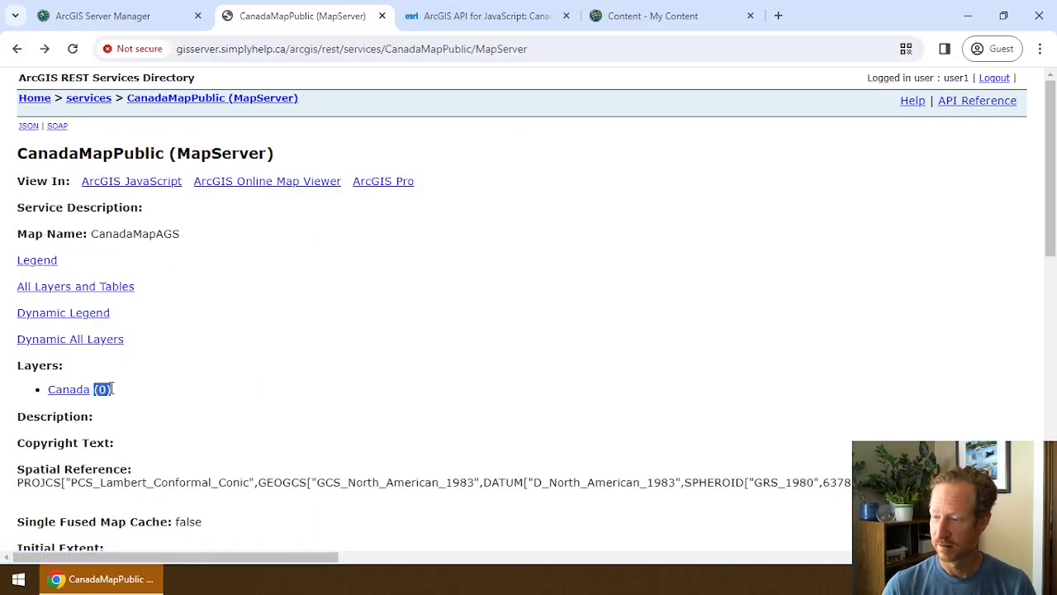
click(109, 389)
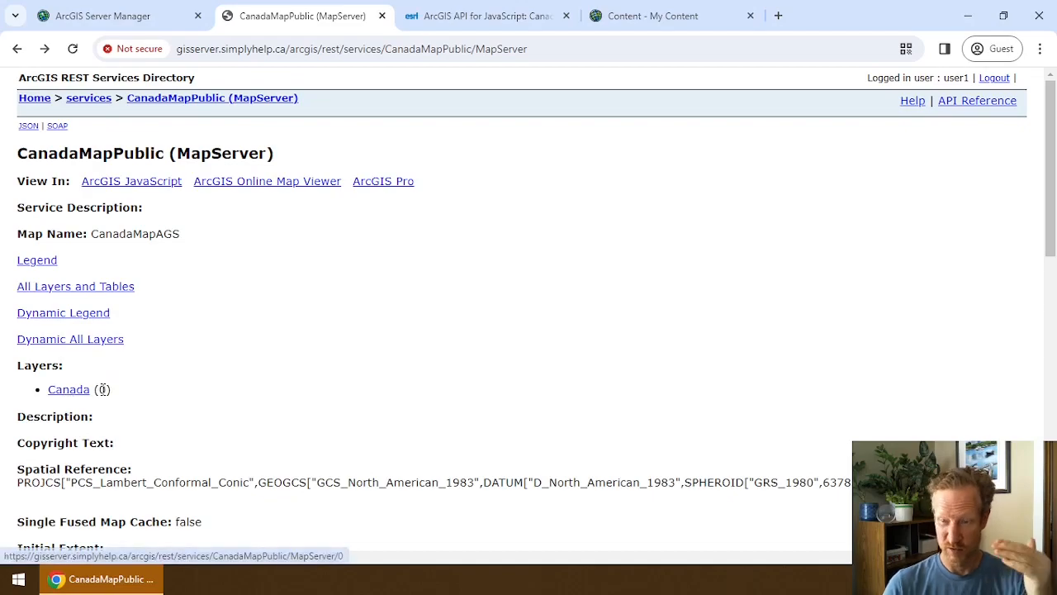
Copy the full Canada layer (ID: 0) page URL from the address bar.
click(64, 391)
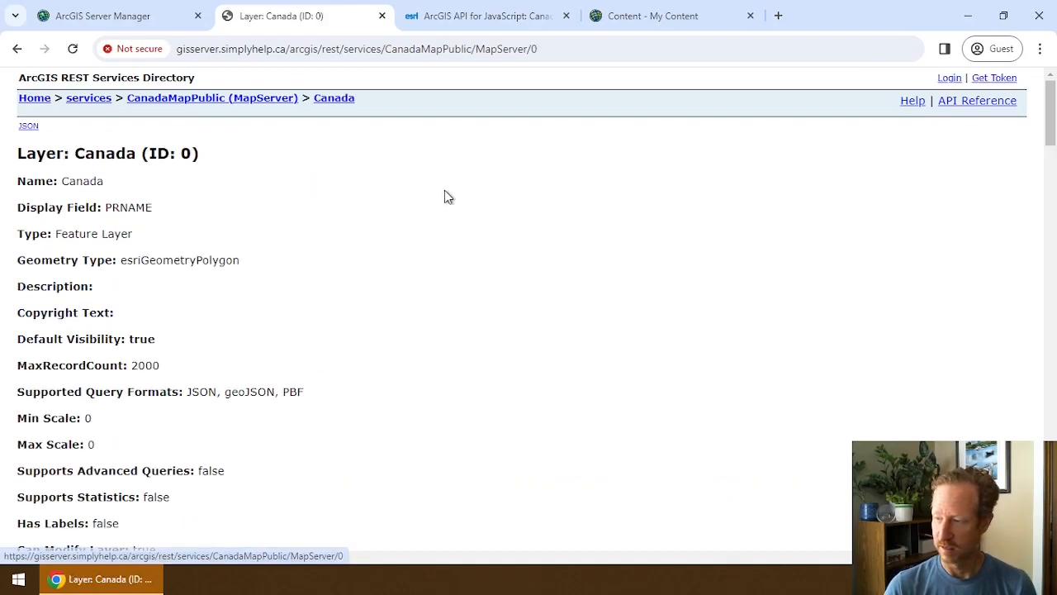
click(542, 48)
click(576, 49)
drag(575, 49, 148, 48)
key(ctrl+c)
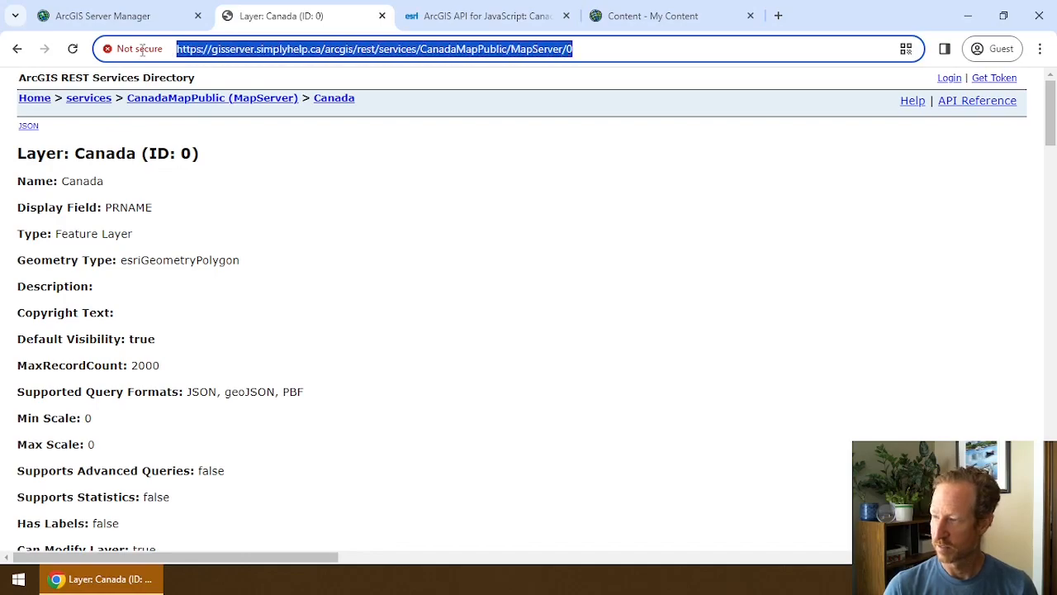
click(638, 16)
Create an item from the pasted MapServer/0 URL titled 'CanadaMapPublic Feature'.
click(273, 228)
key(ctrl+v)
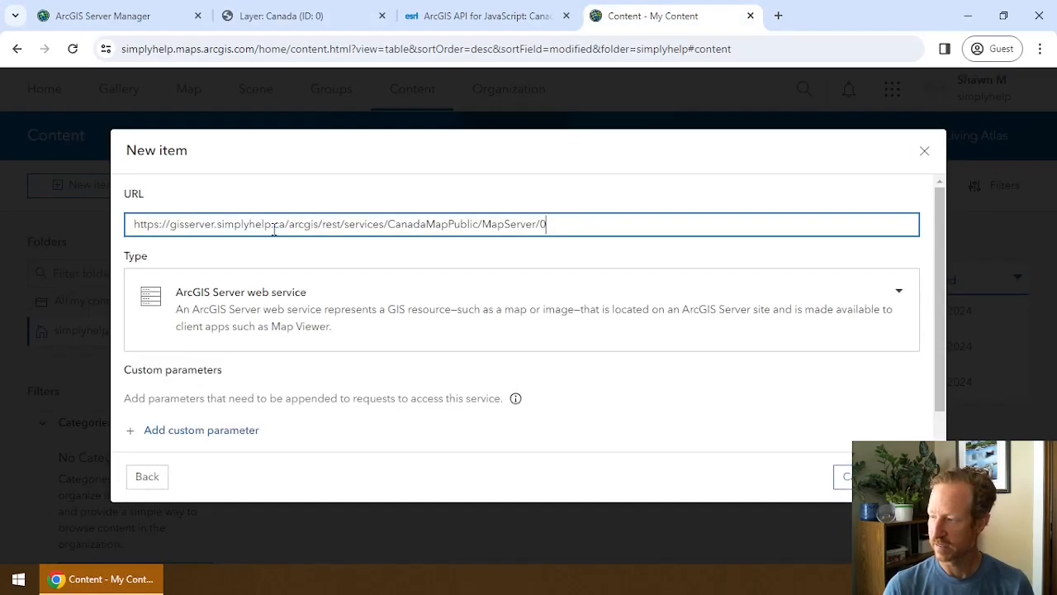
click(846, 477)
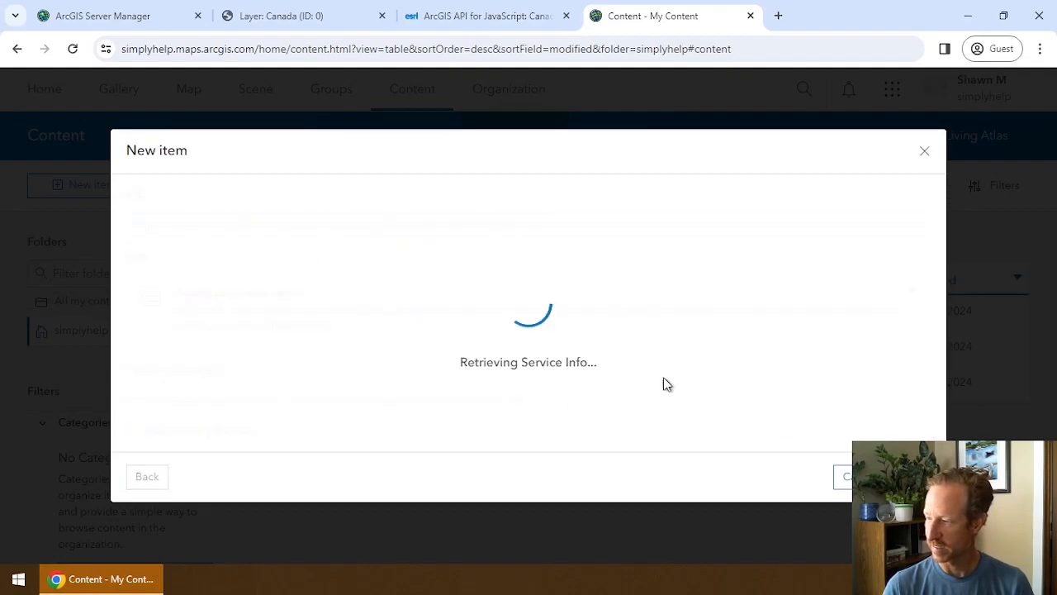
click(234, 270)
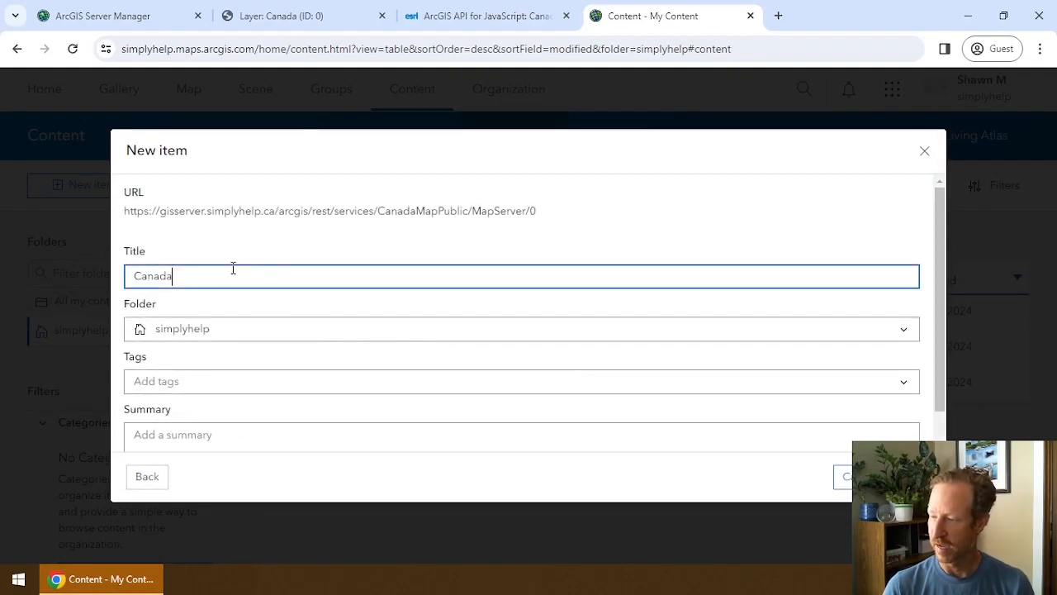
text(MapPublic)
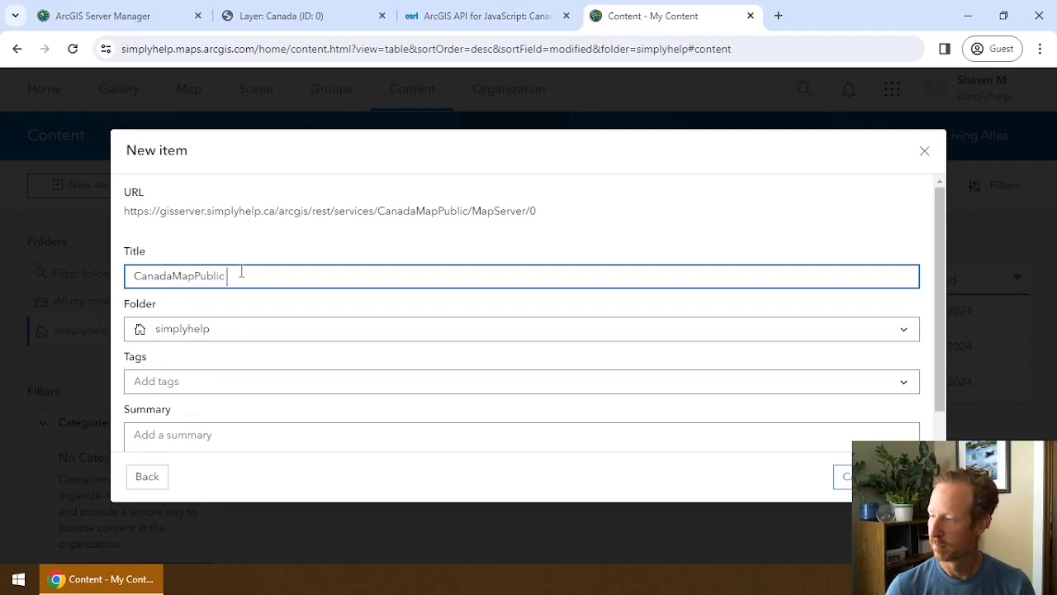
text( M)
key(BackSpace)
text(Feature)
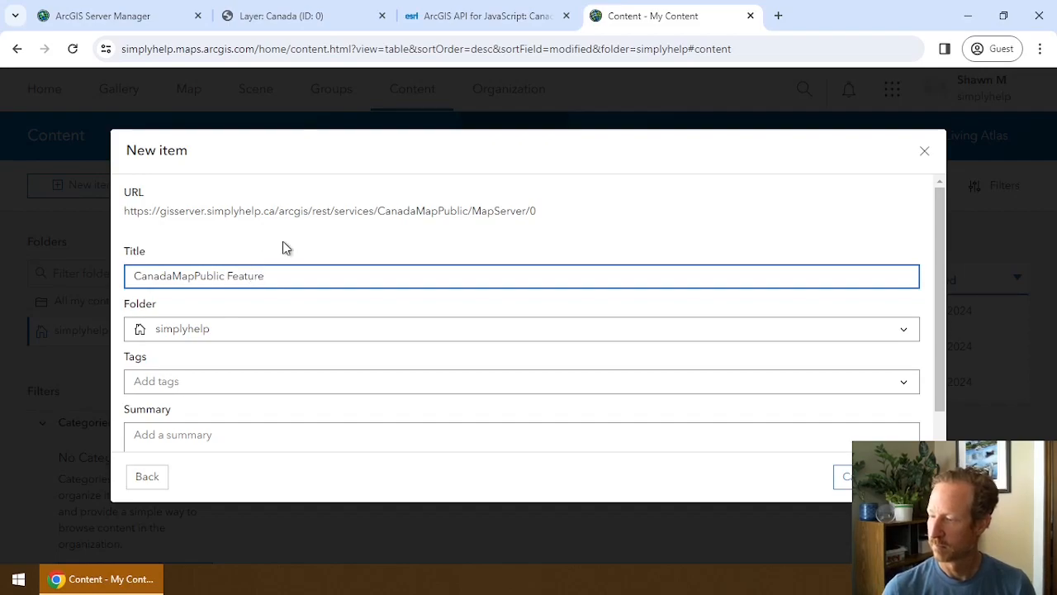
click(909, 476)
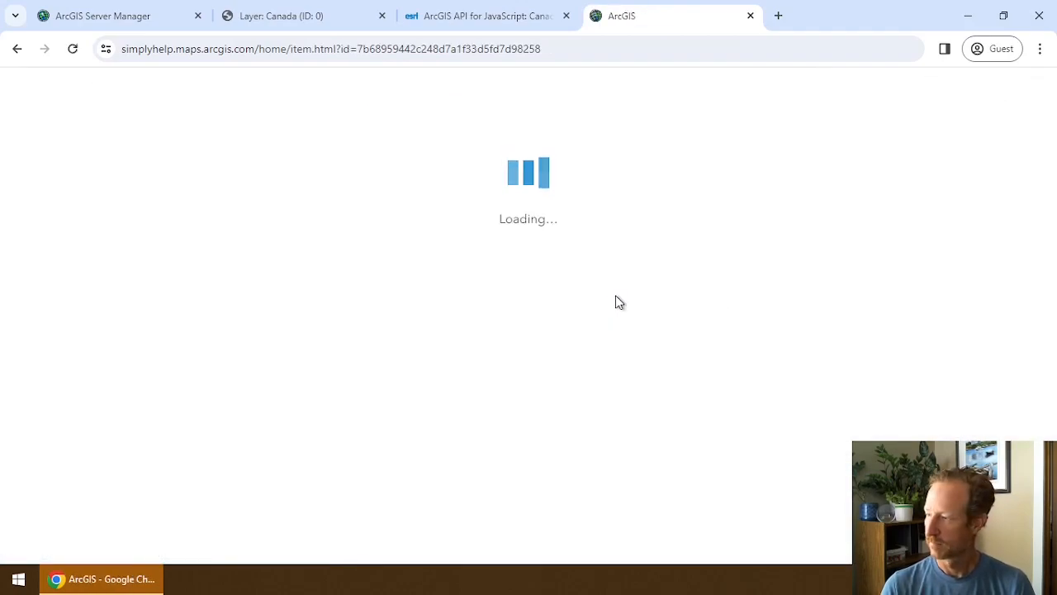
Open the CanadaMapPublic Feature item details from My Content and check its item id and URL.
click(411, 90)
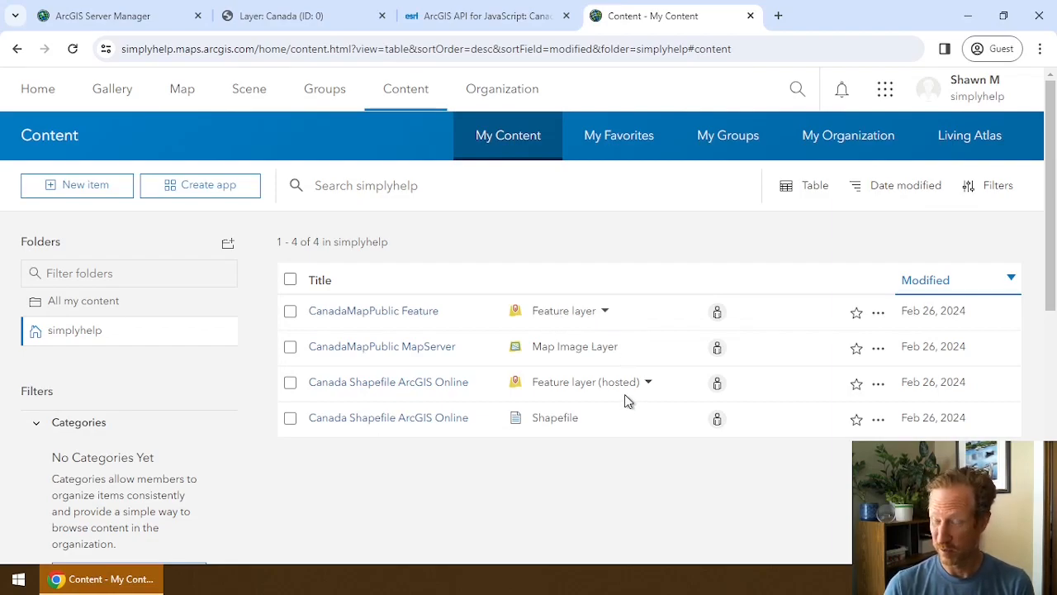
click(878, 312)
click(811, 342)
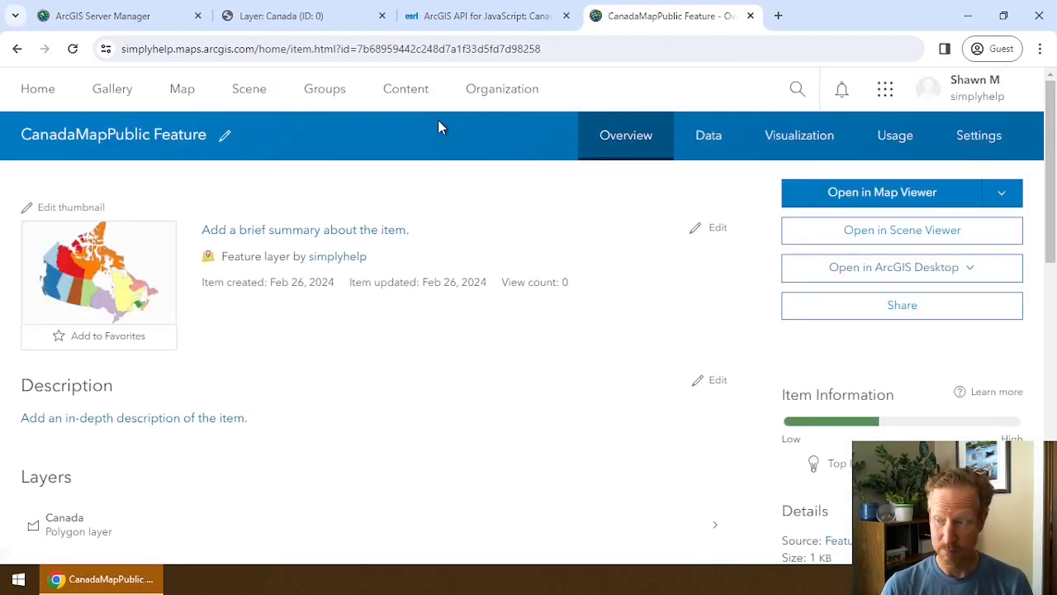
double_click(451, 50)
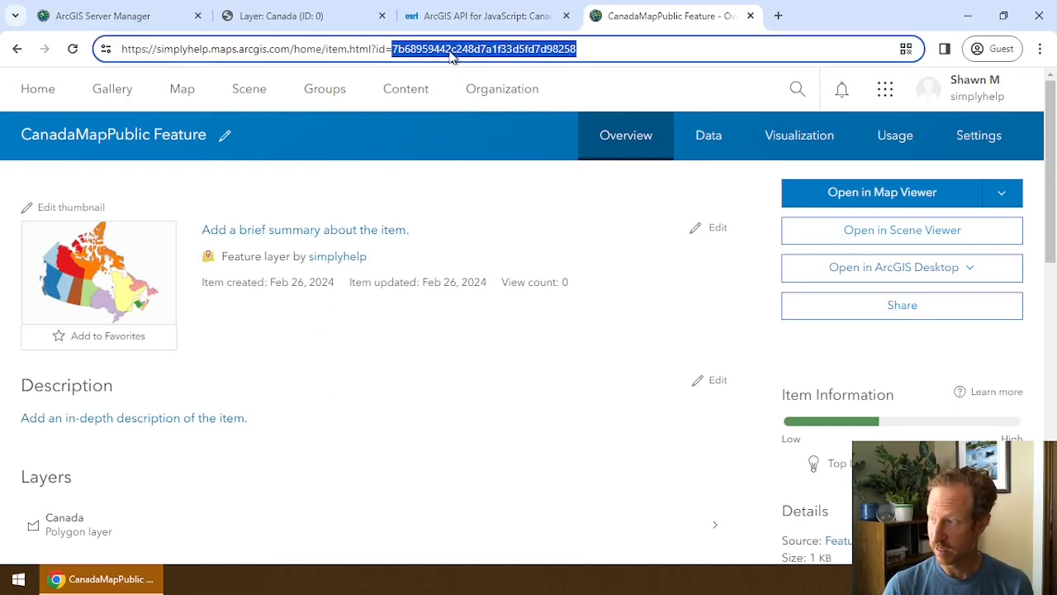
scroll(640, 339, down, 10)
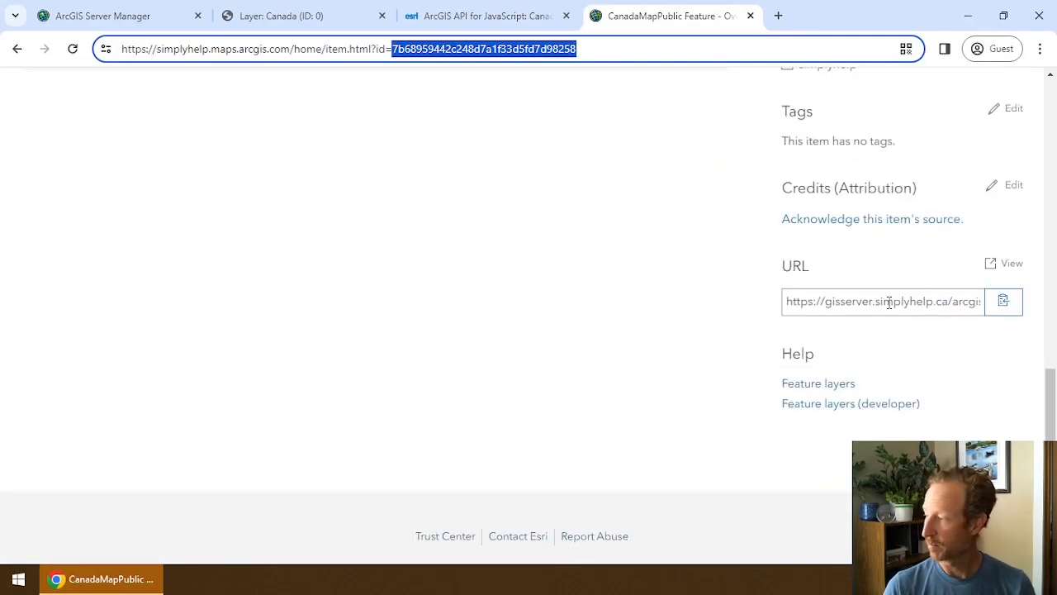
Open the item's source Canada layer page from its gisserver URL.
click(1018, 265)
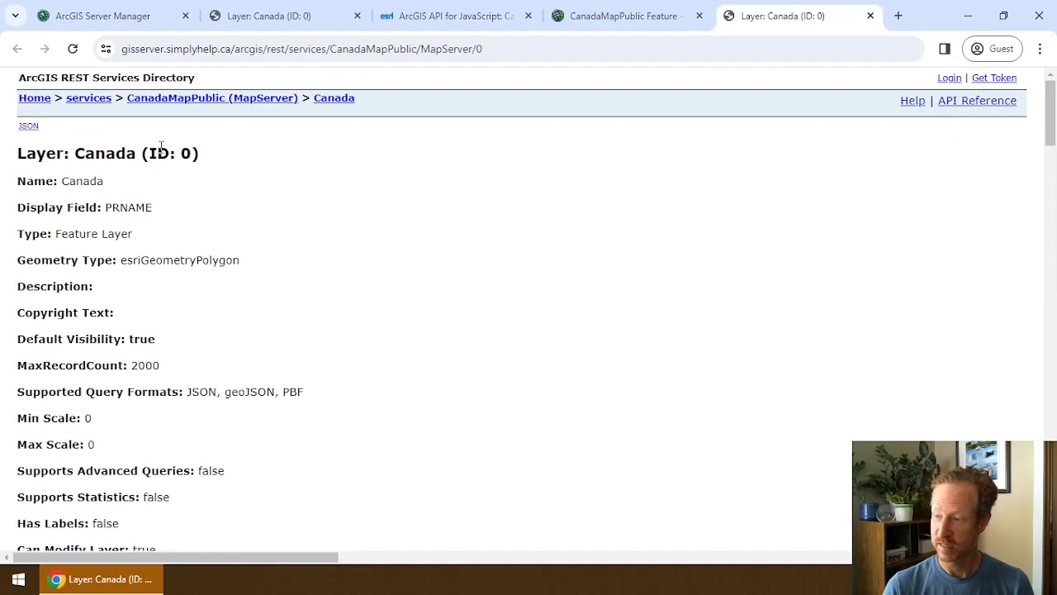
scroll(161, 146, down, 1)
scroll(168, 162, up, 1)
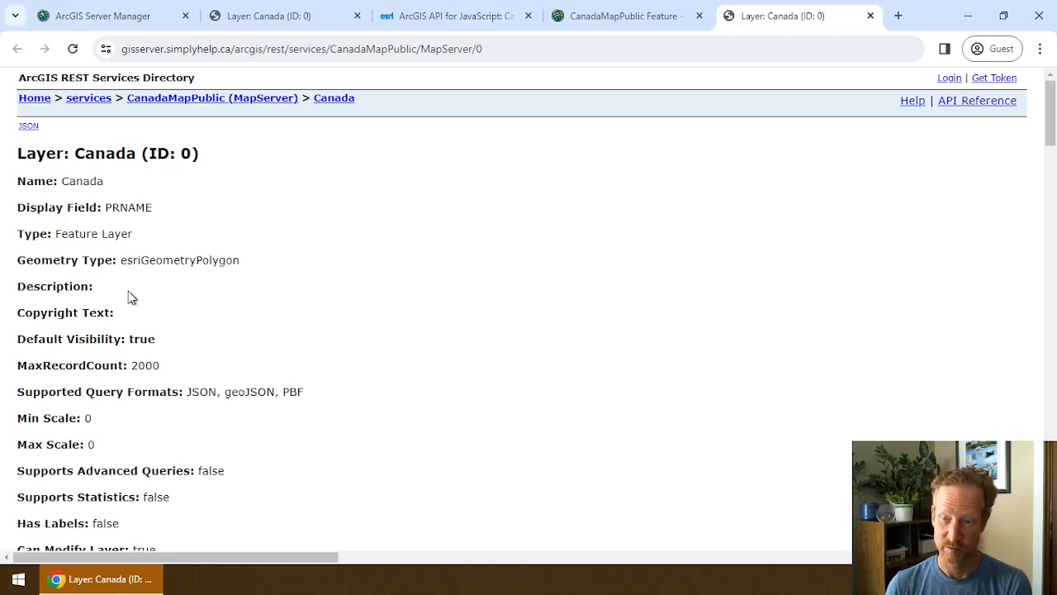
Close the duplicate Layer: Canada tab and the ArcGIS API for JavaScript tab.
click(870, 16)
click(496, 17)
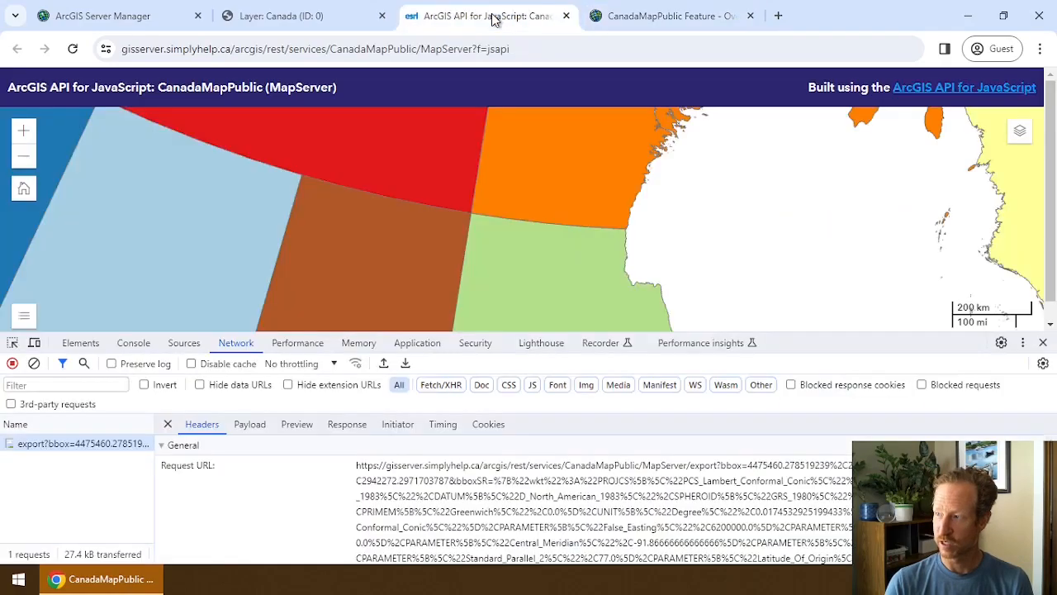
click(566, 16)
click(344, 18)
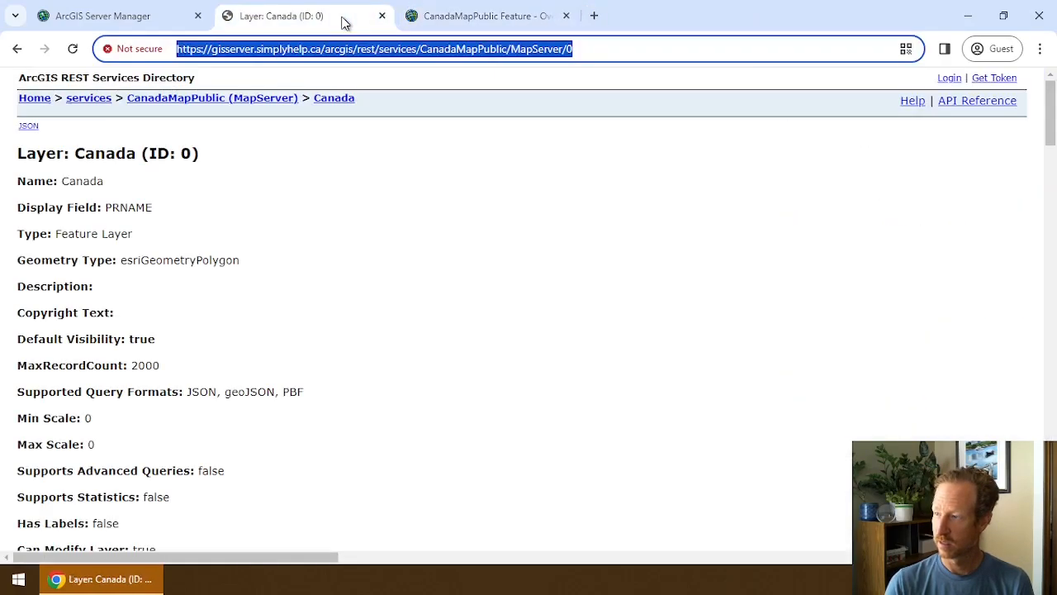
click(151, 13)
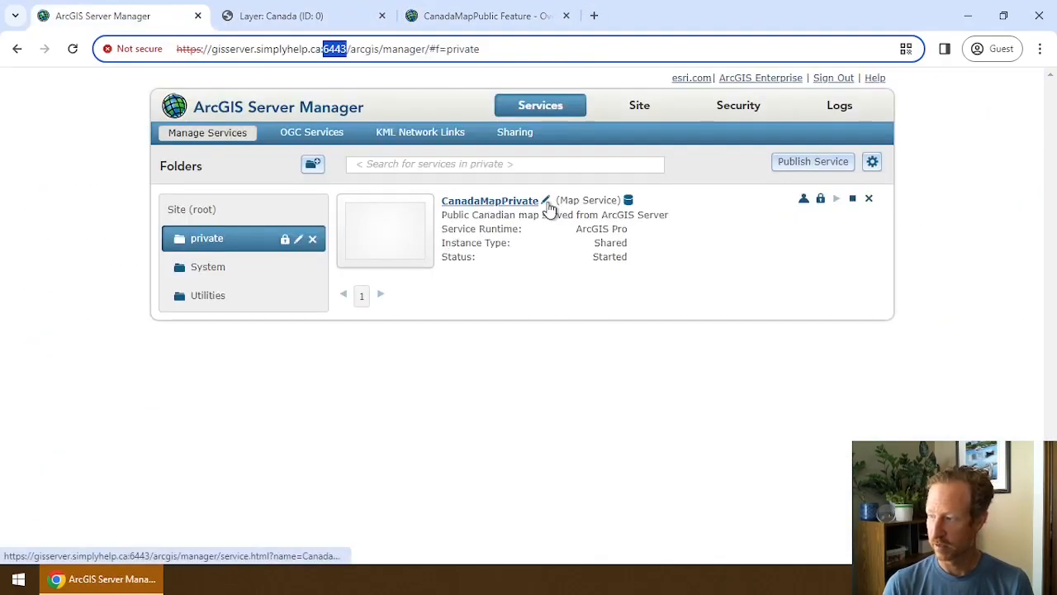
List the root folder services (CanadaMapPublic, SampleWorldCities), then return to the CanadaMapPublic Feature item page.
click(206, 210)
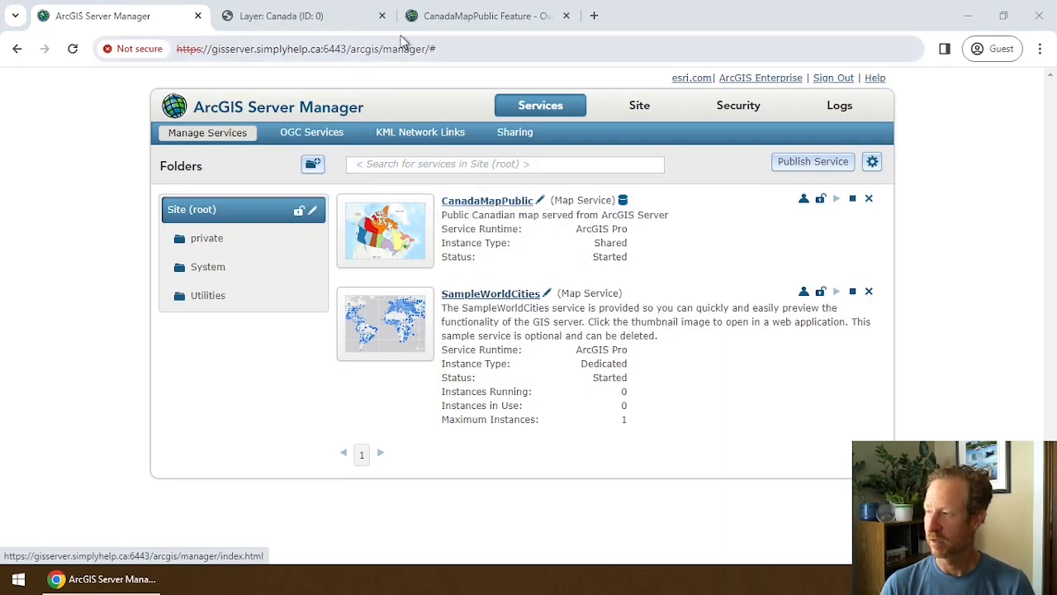
click(447, 20)
scroll(548, 220, up, 10)
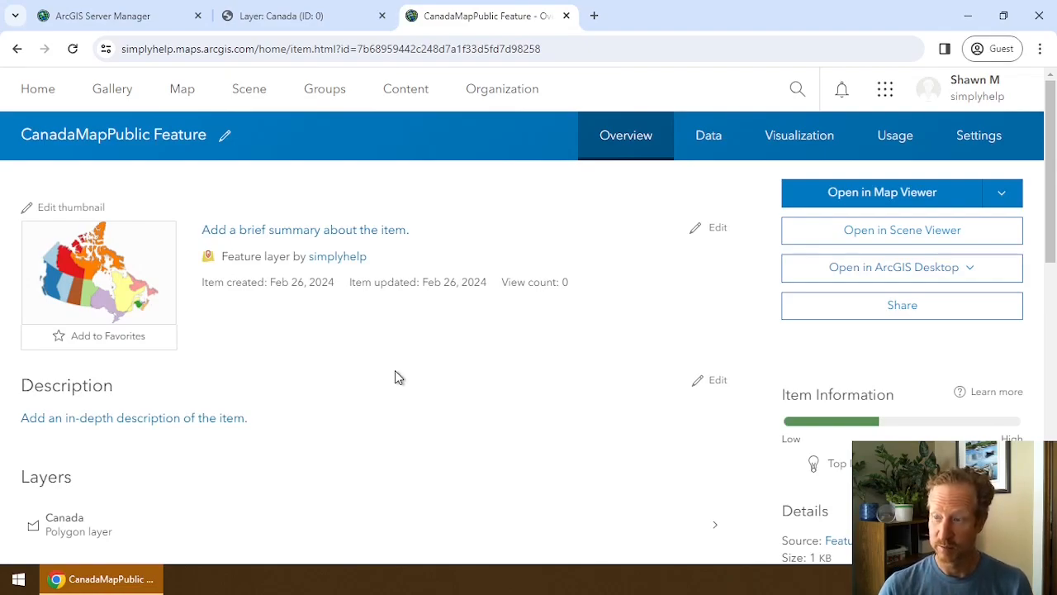
Open the CanadaMapPublic Feature layer in Map Viewer from My Content.
click(406, 88)
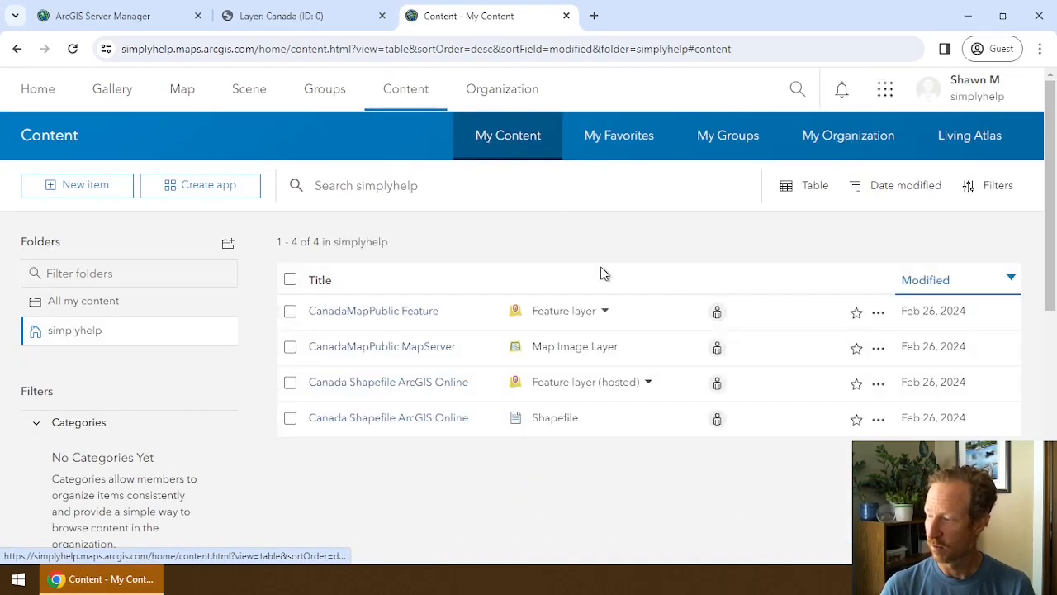
click(878, 319)
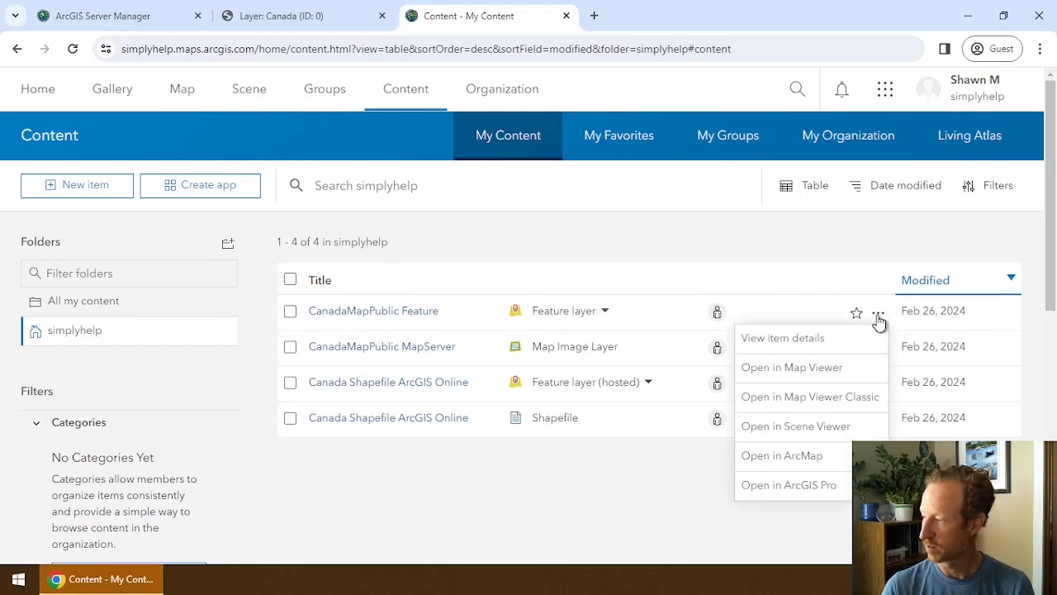
click(846, 376)
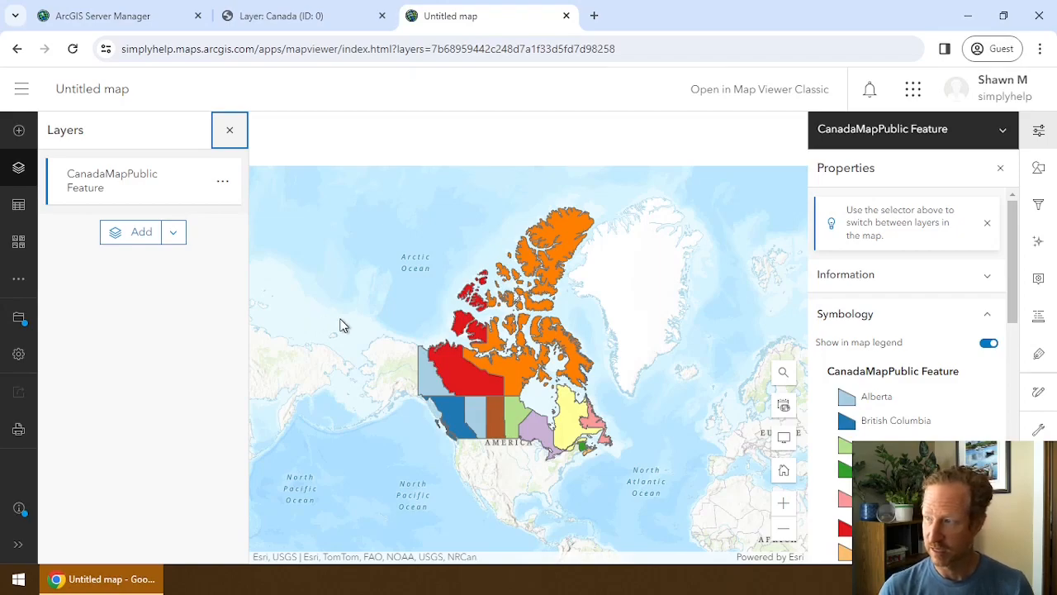
Review the Canada layer's Drawing Info on its REST page, then return to the untitled map.
click(292, 14)
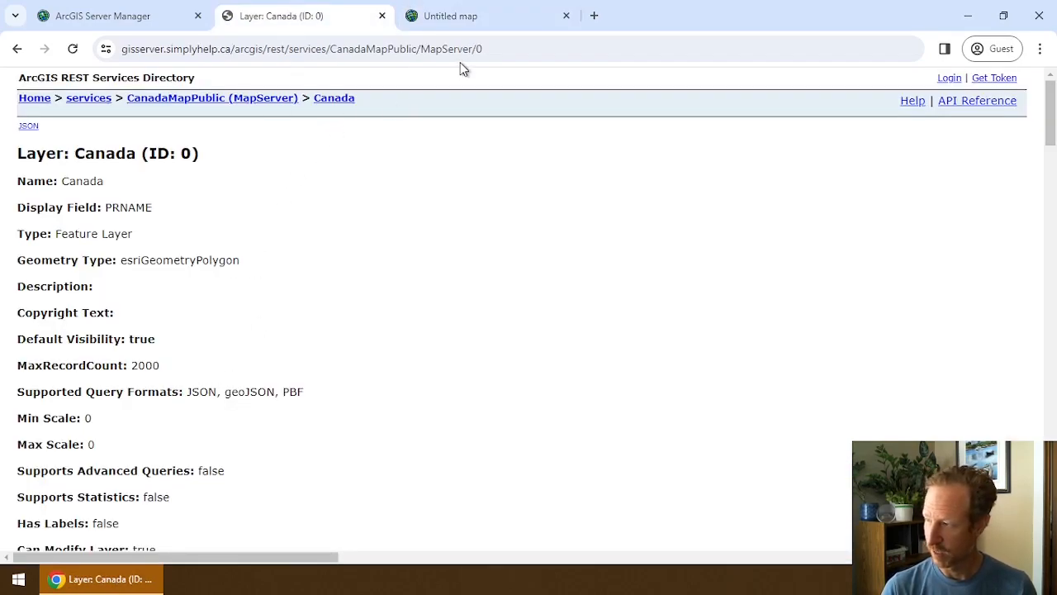
drag(471, 54, 481, 57)
click(380, 234)
scroll(370, 326, down, 8)
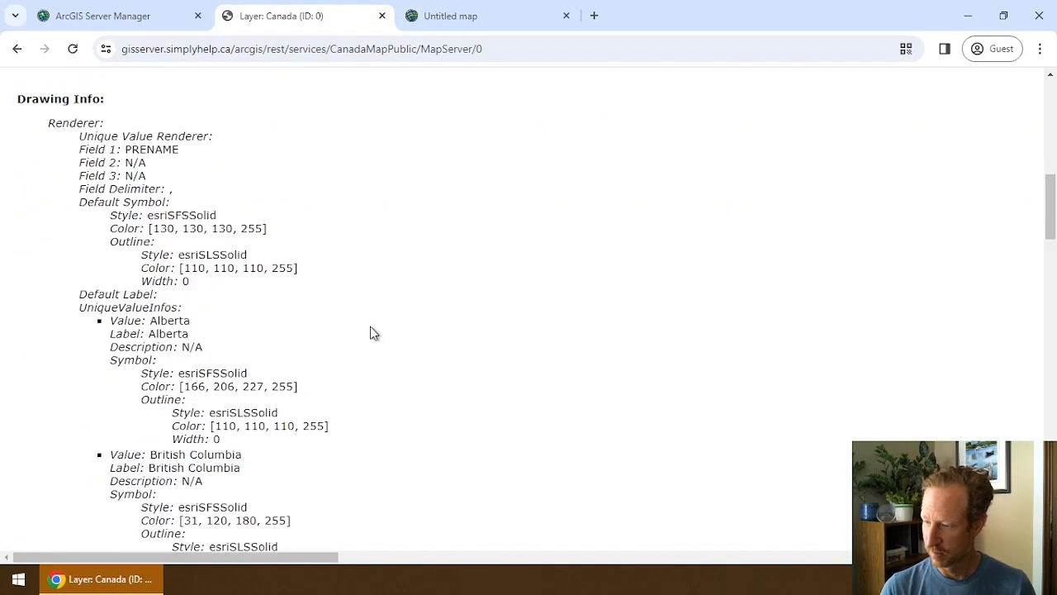
scroll(370, 333, down, 8)
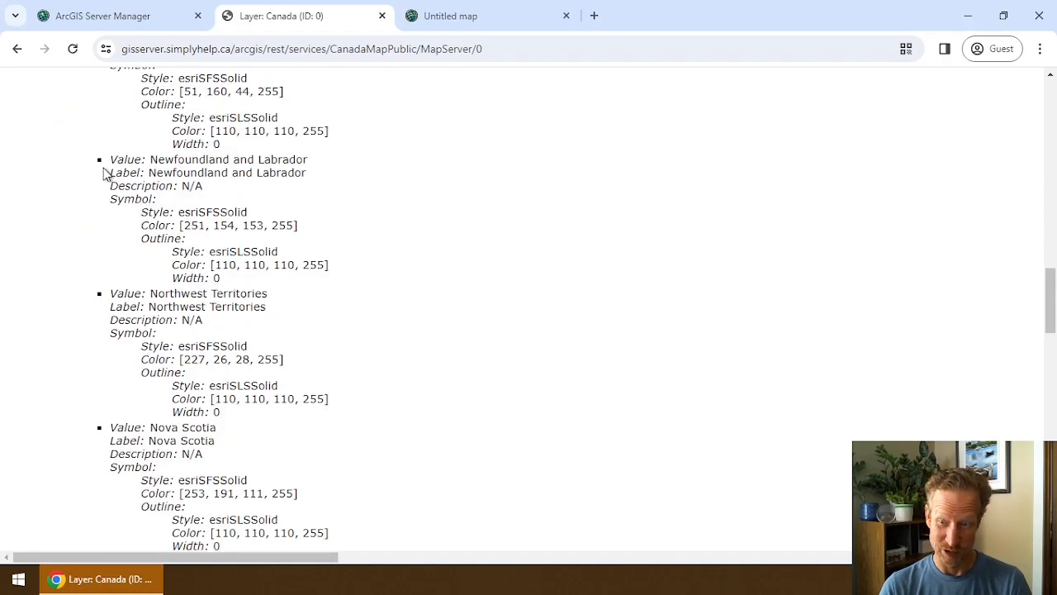
scroll(103, 173, down, 13)
scroll(111, 293, down, 5)
scroll(107, 306, up, 20)
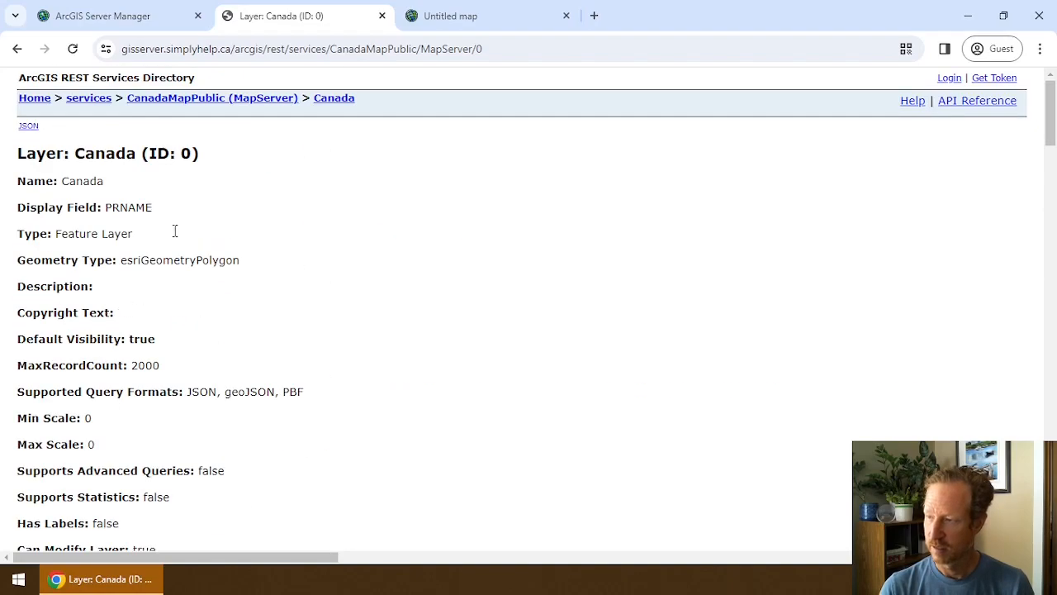
click(474, 15)
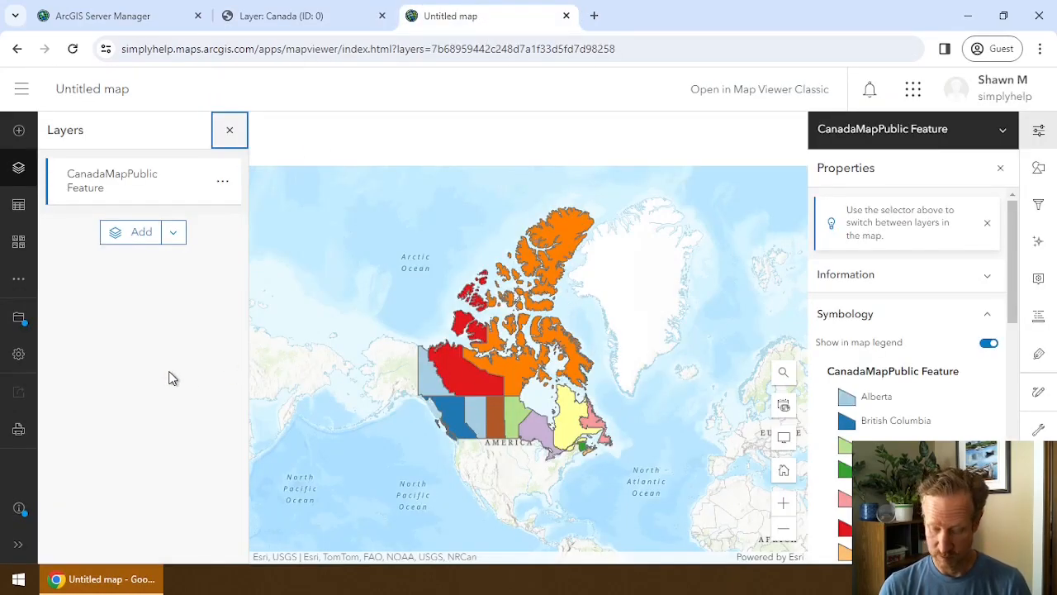
Filter the DevTools network requests by the server name gisserver.
key(ctrl+shift+i)
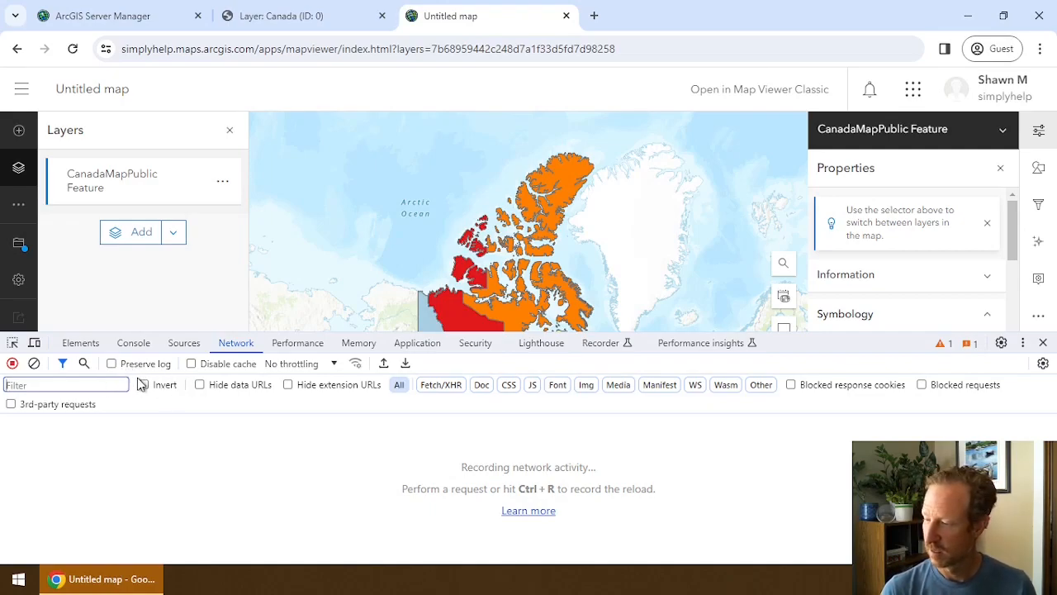
click(23, 384)
text(gise)
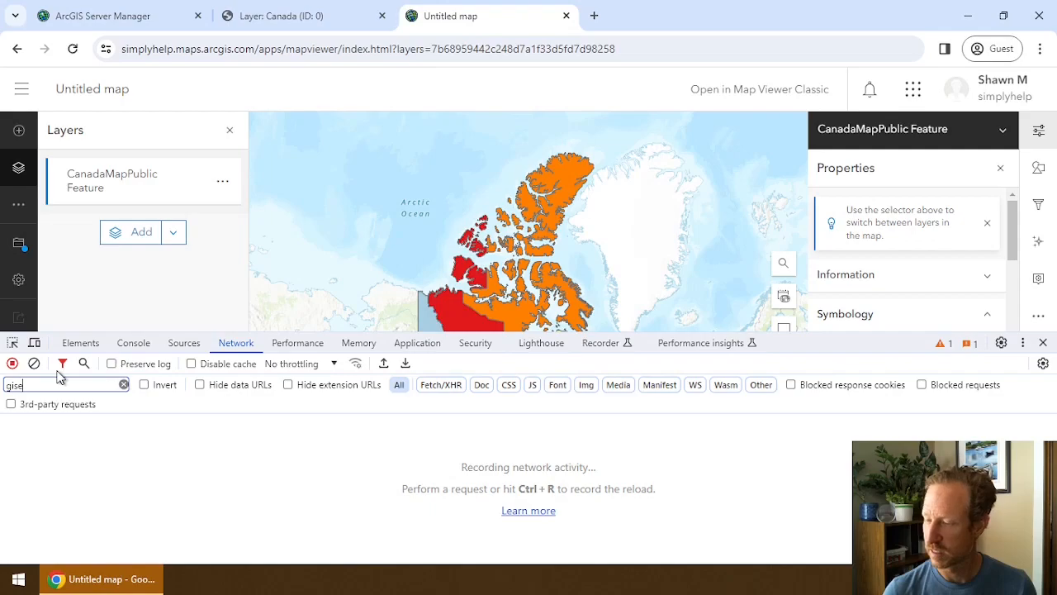
key(BackSpace)
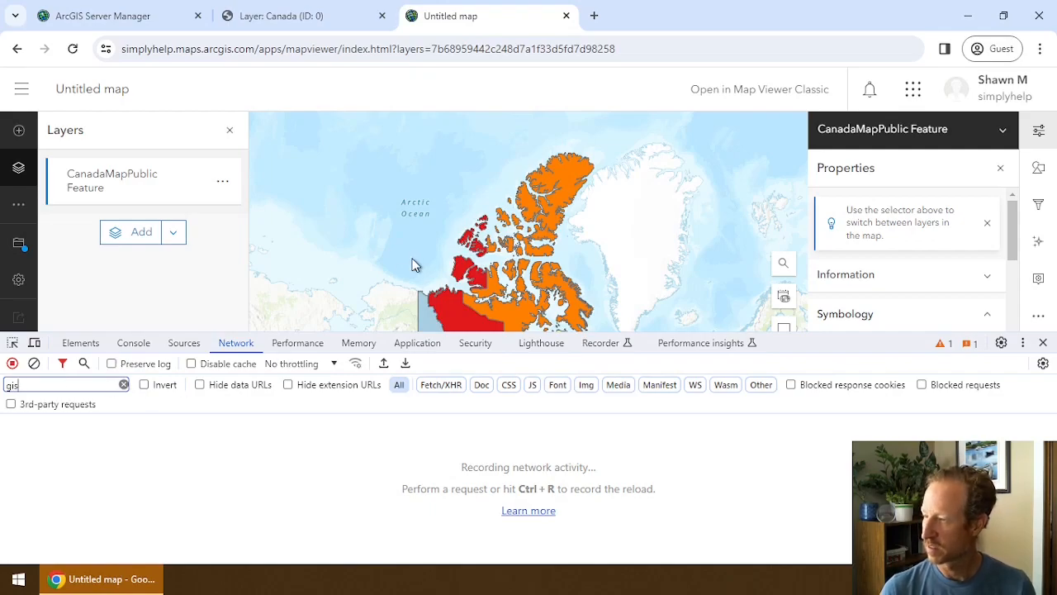
click(321, 30)
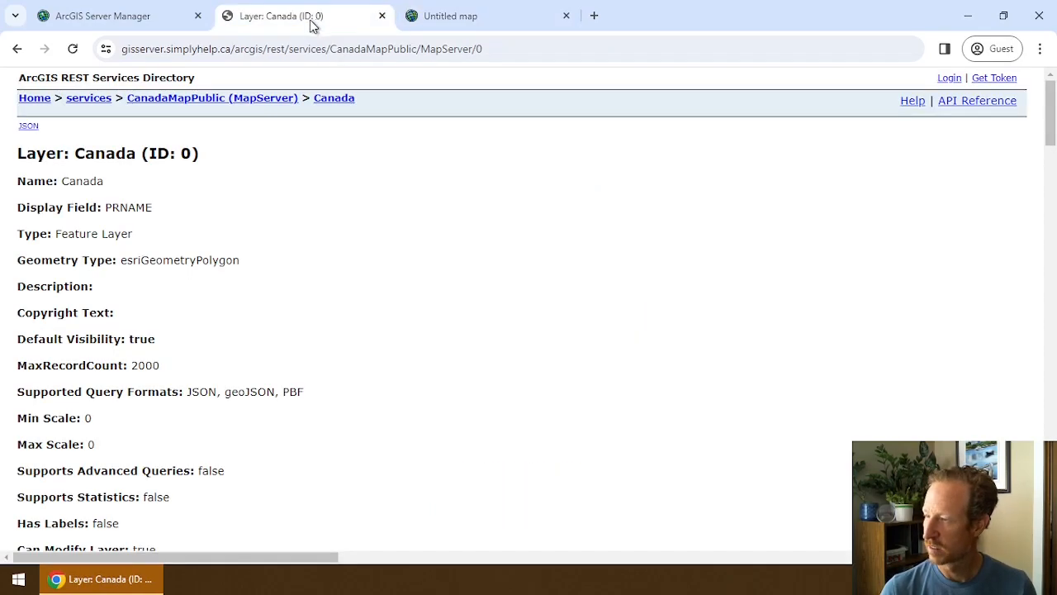
double_click(152, 48)
key(ctrl+c)
key(ctrl+Tab)
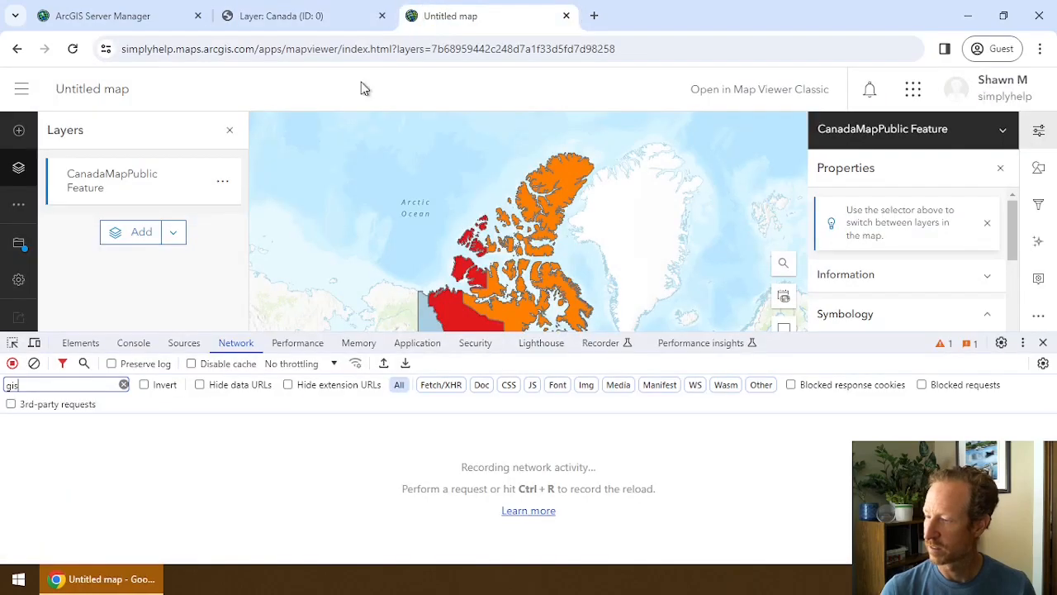
click(74, 382)
text(gis)
key(ctrl+v)
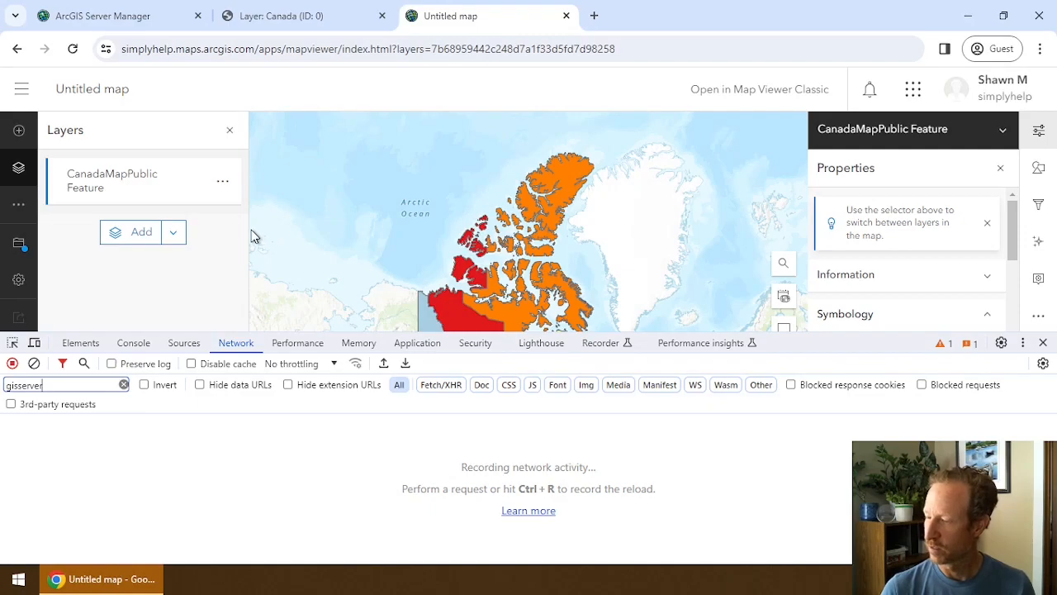
Zoom the map and copy the full URL of a gisserver query request.
scroll(478, 287, up, 5)
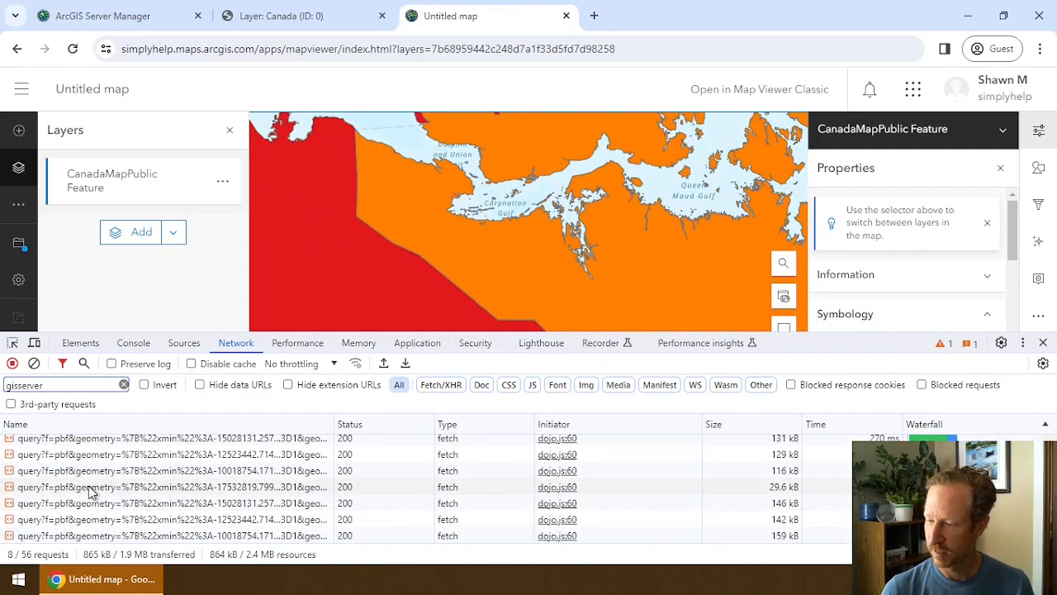
scroll(90, 490, up, 1)
scroll(91, 454, down, 1)
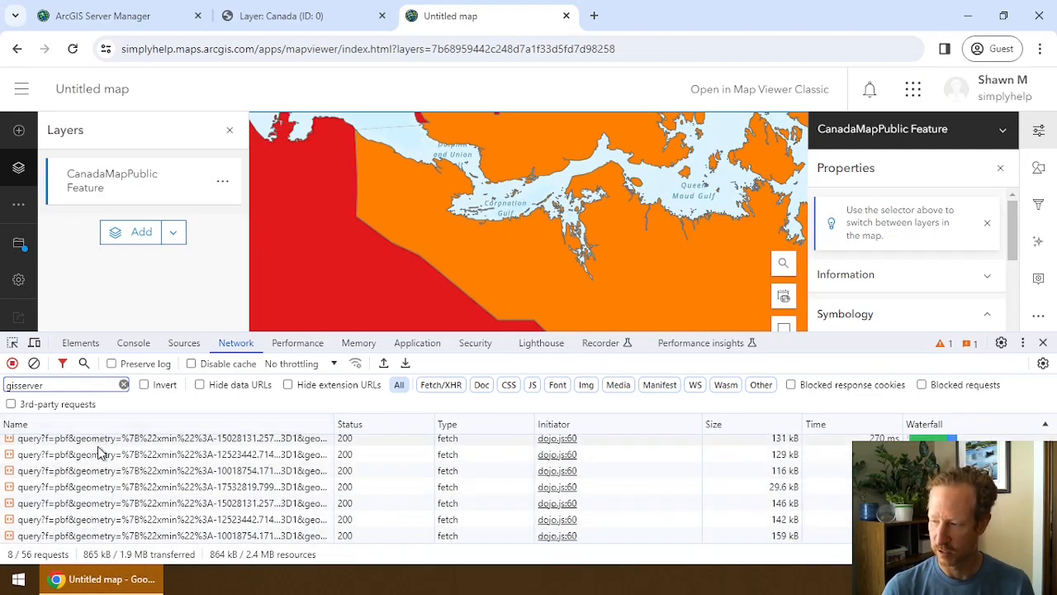
scroll(98, 456, up, 1)
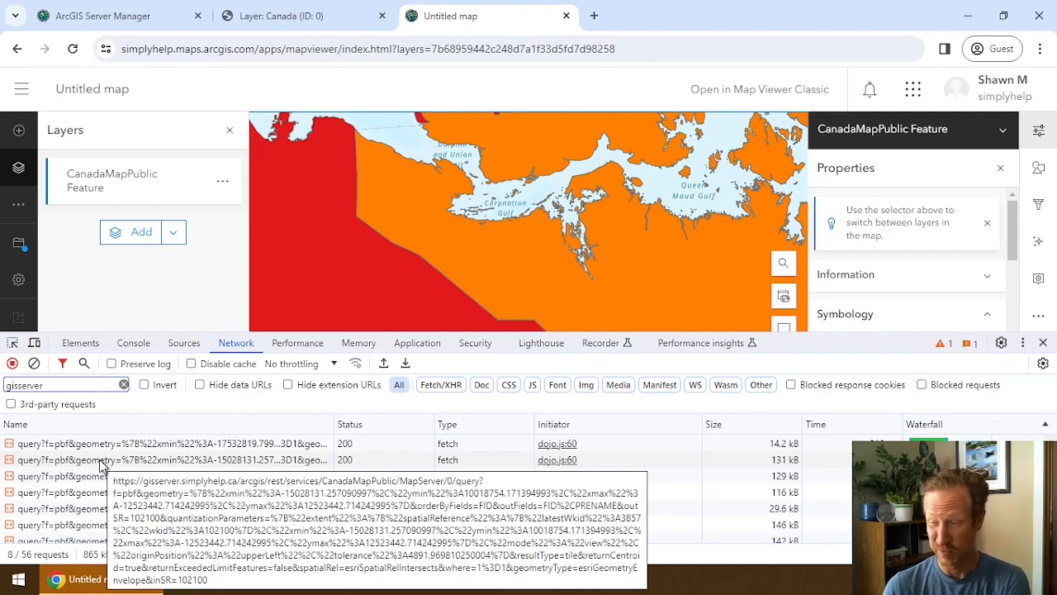
right_click(120, 451)
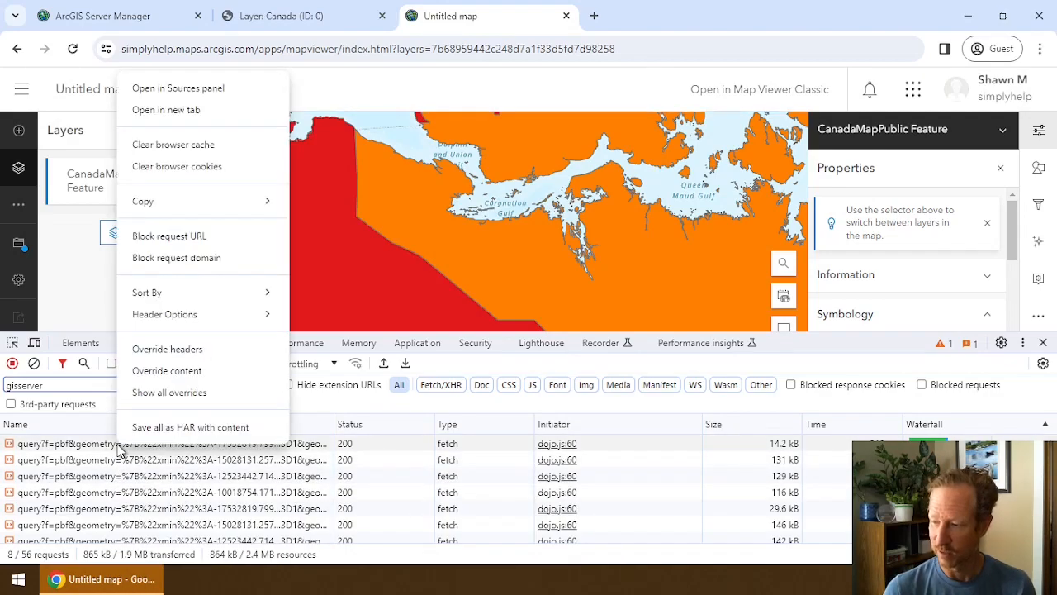
mouse_move(190, 201)
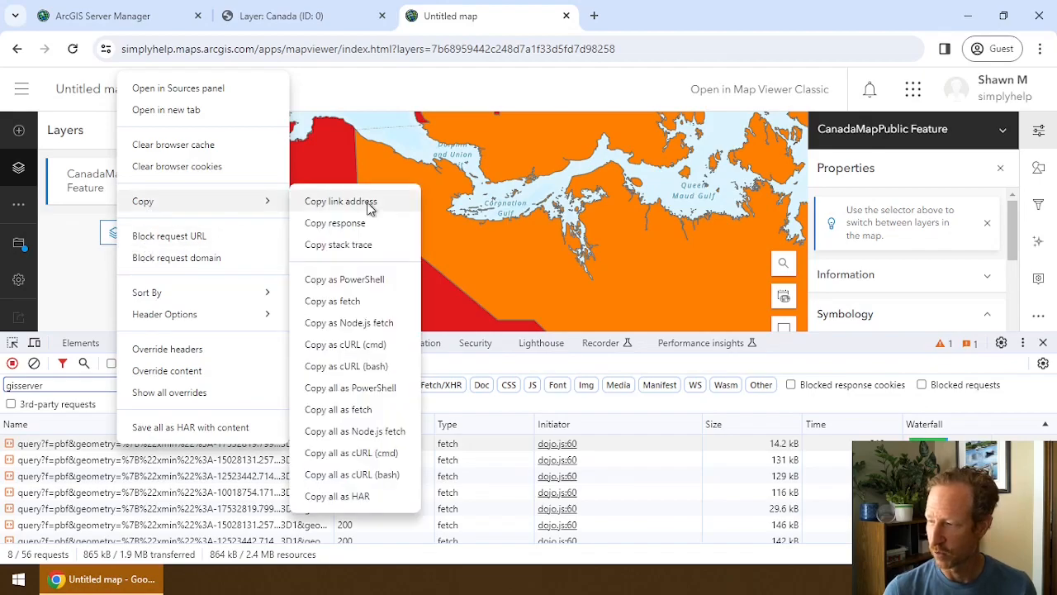
click(355, 204)
Load the copied query URL in a new tab with its format changed from pbf to html.
click(593, 16)
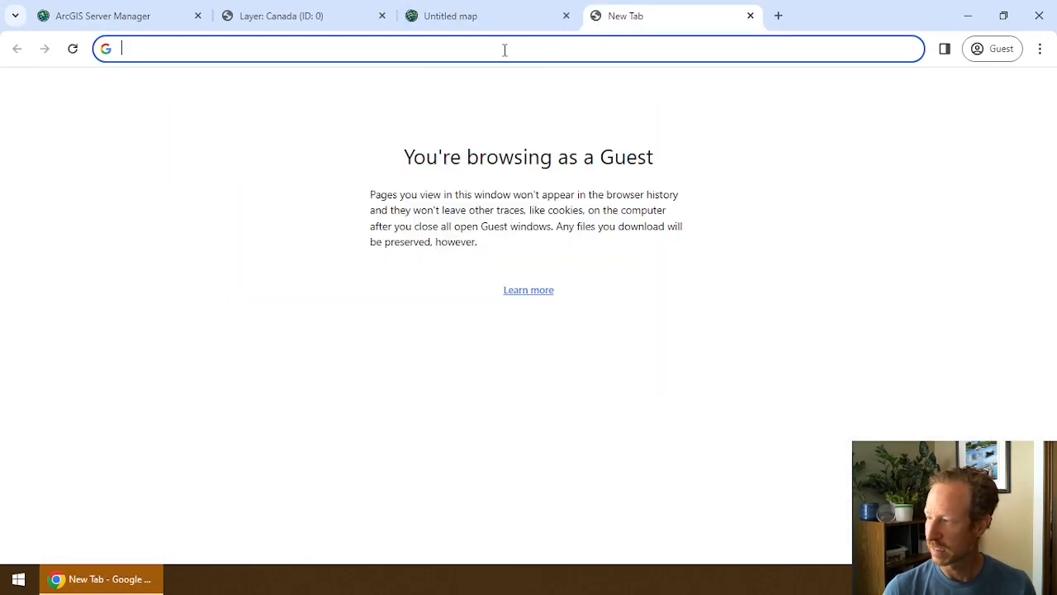
key(ctrl+v)
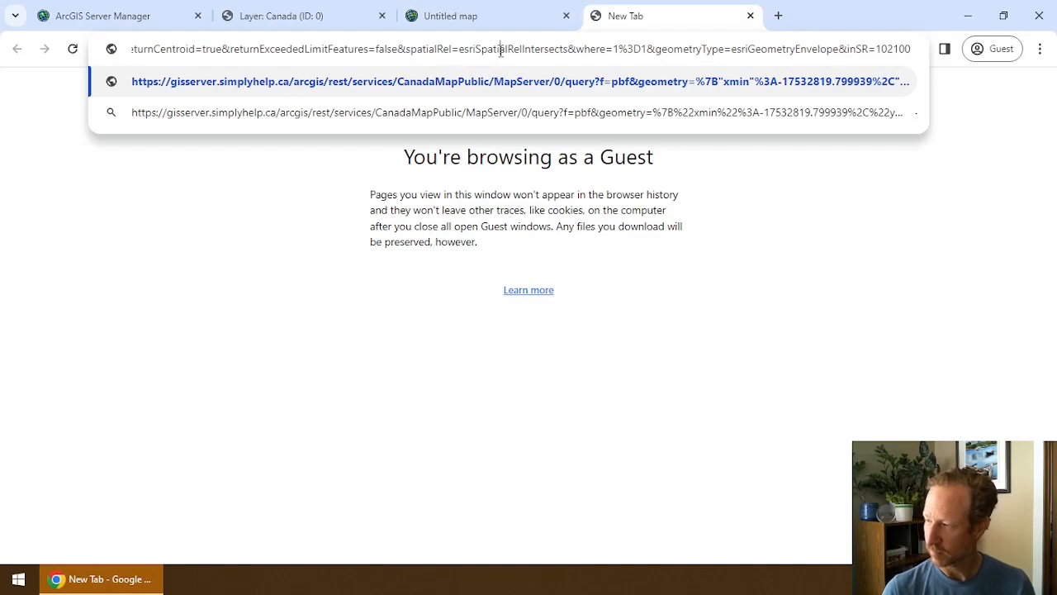
key(Home)
key(ctrl+Right)
key(ctrl+Right)
key(ctrl+Right)
key(ctrl+Right)
key(ctrl+Right)
key(ctrl+Right)
key(ctrl+Right)
key(ctrl+Right)
key(ctrl+Right)
key(ctrl+Right)
key(Right)
key(Delete)
key(Delete)
key(Delete)
text(html)
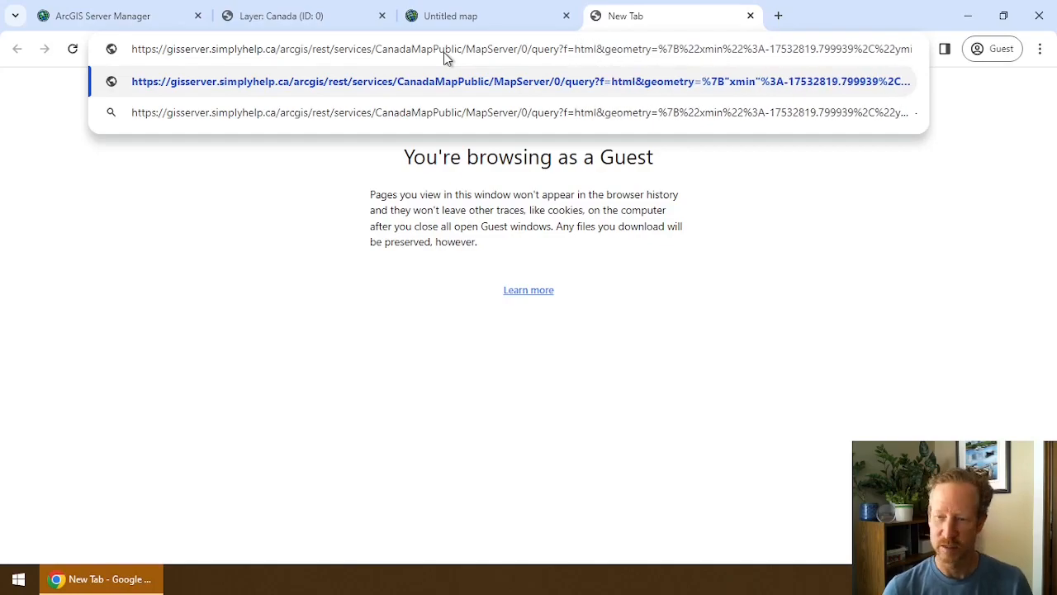
key(Return)
scroll(640, 206, down, 20)
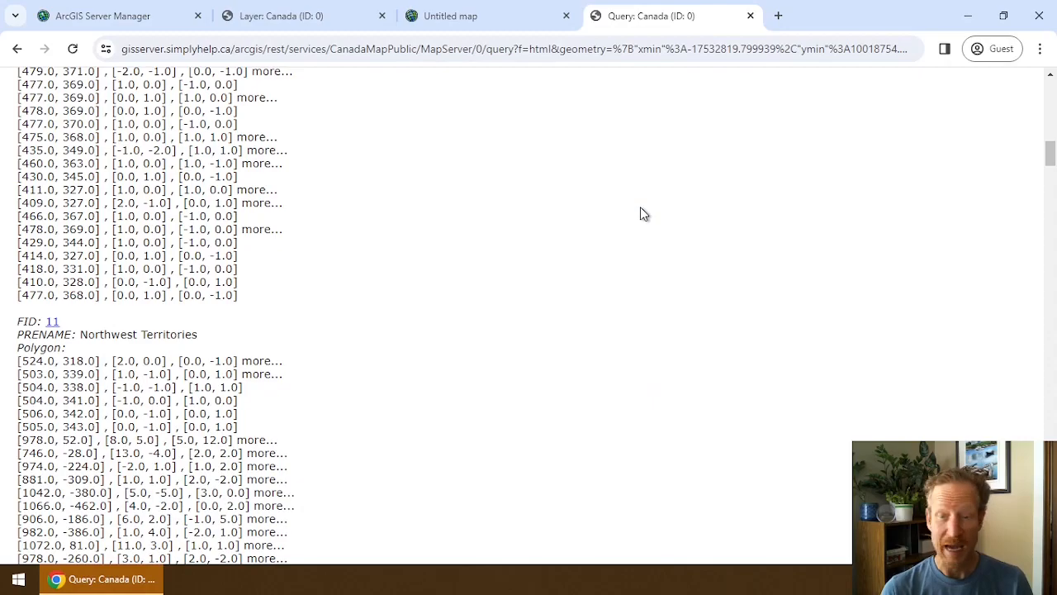
scroll(640, 214, down, 15)
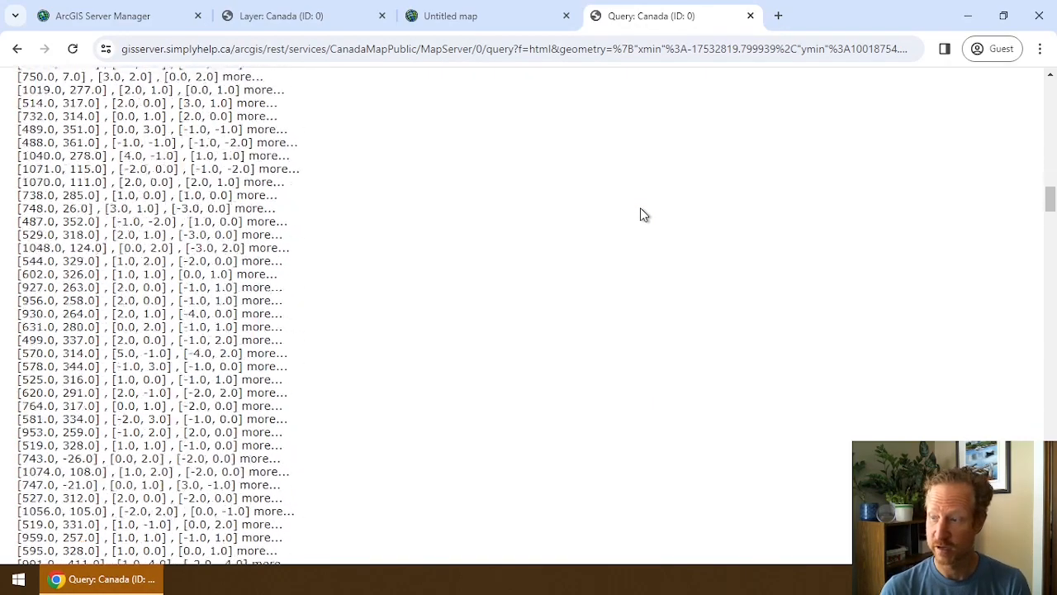
scroll(641, 207, up, 20)
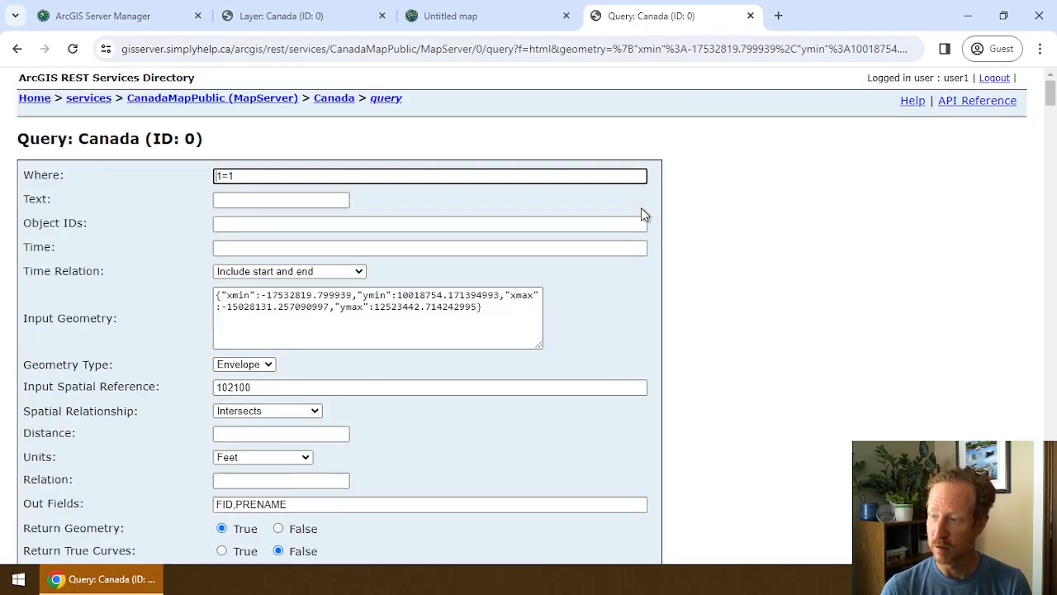
Select the gisserver.simplyhelp.ca host name in the address, then go to Server Manager's services list.
click(141, 48)
click(142, 49)
drag(266, 49, 149, 49)
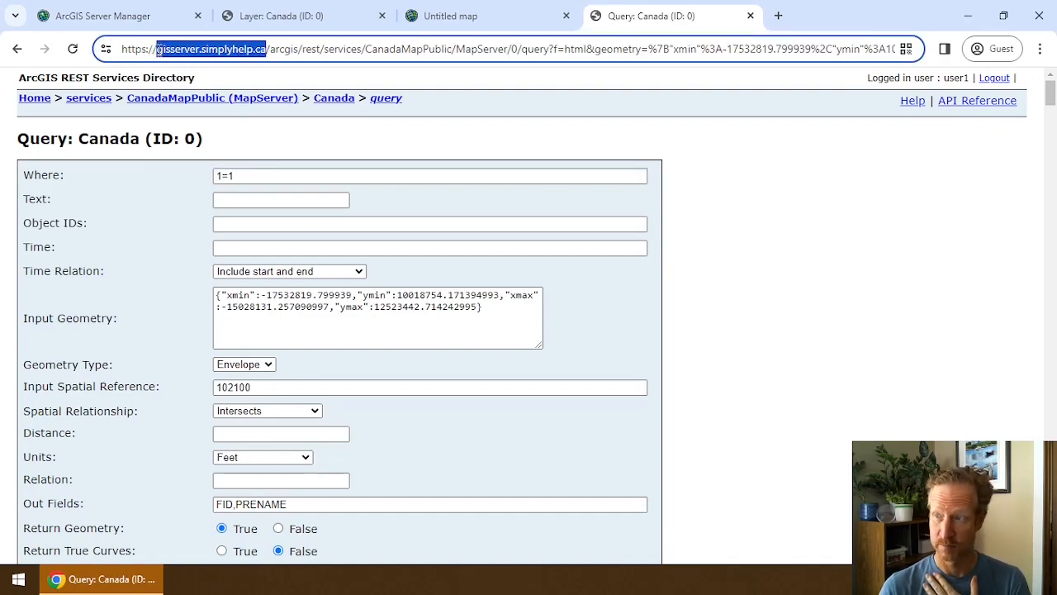
click(95, 18)
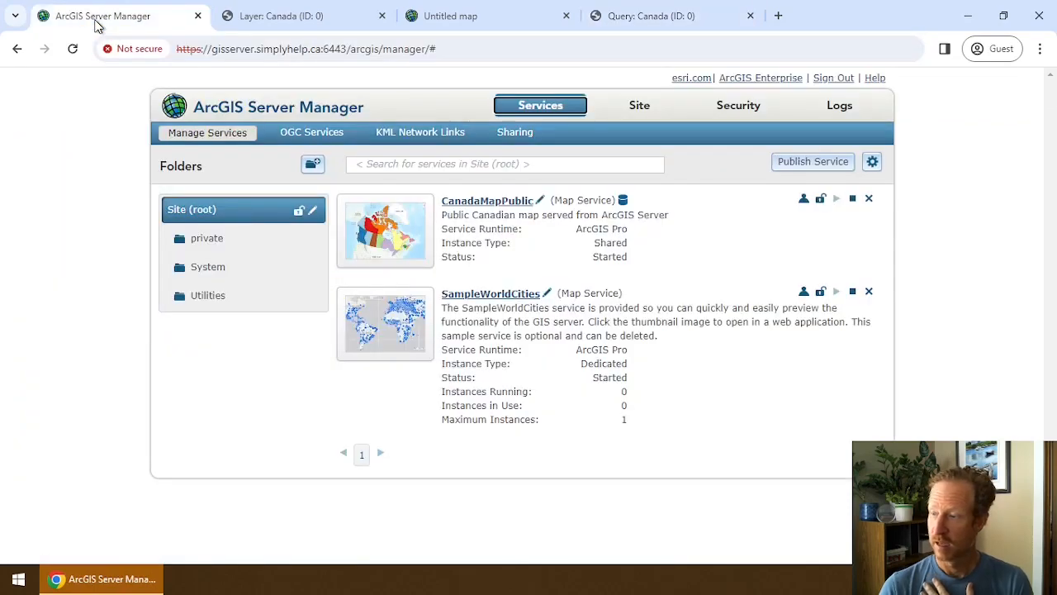
Return to the Untitled map viewer and close the layers panel and developer tools.
click(303, 29)
click(473, 27)
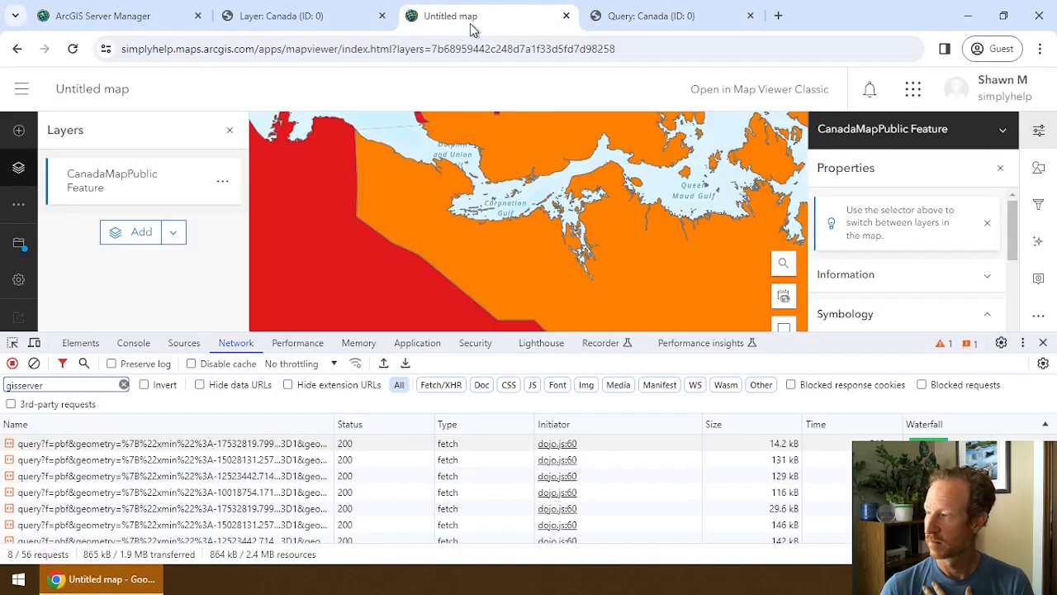
click(172, 232)
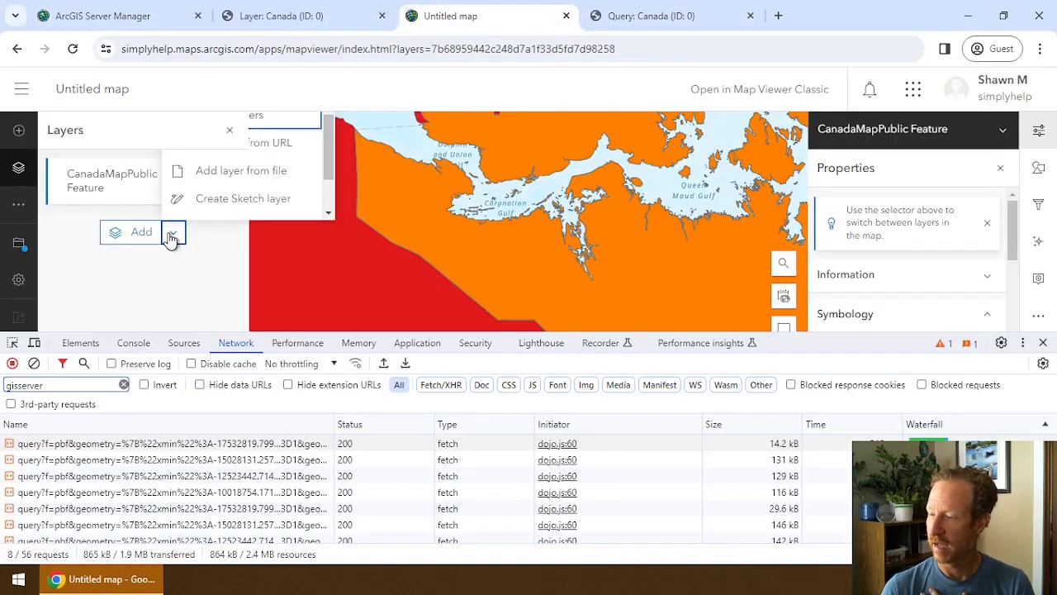
click(230, 132)
click(1044, 345)
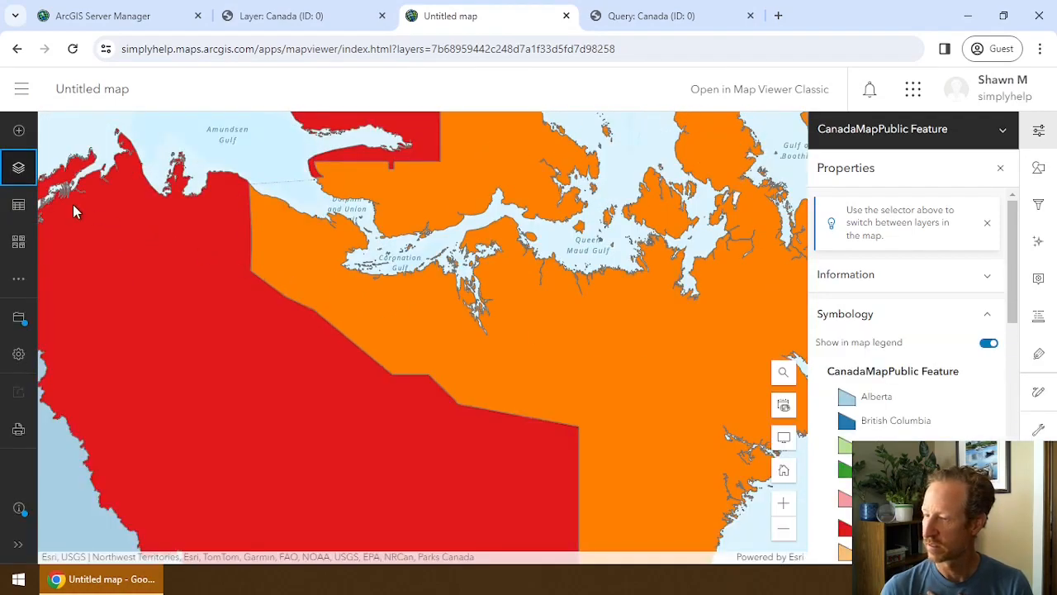
Add the Canada Shapefile ArcGIS Online layer to the map from Browse layers.
click(18, 130)
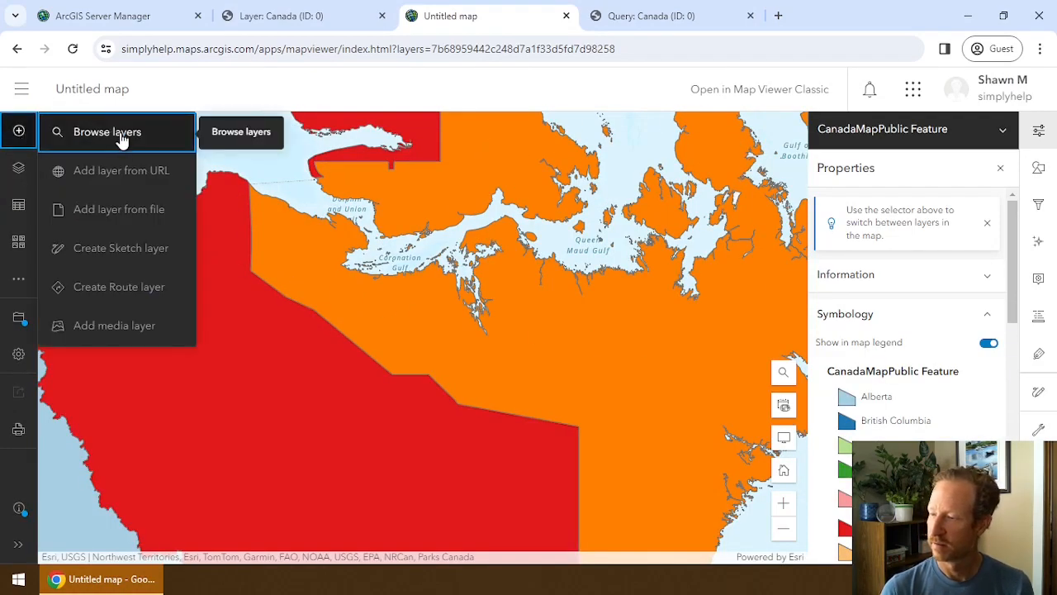
click(122, 138)
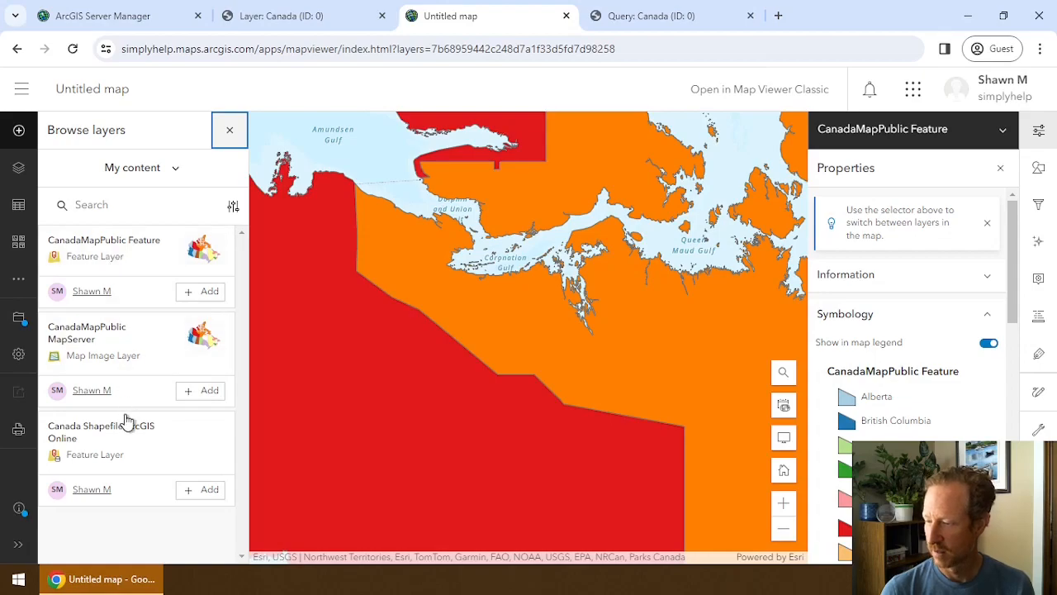
click(204, 489)
click(232, 134)
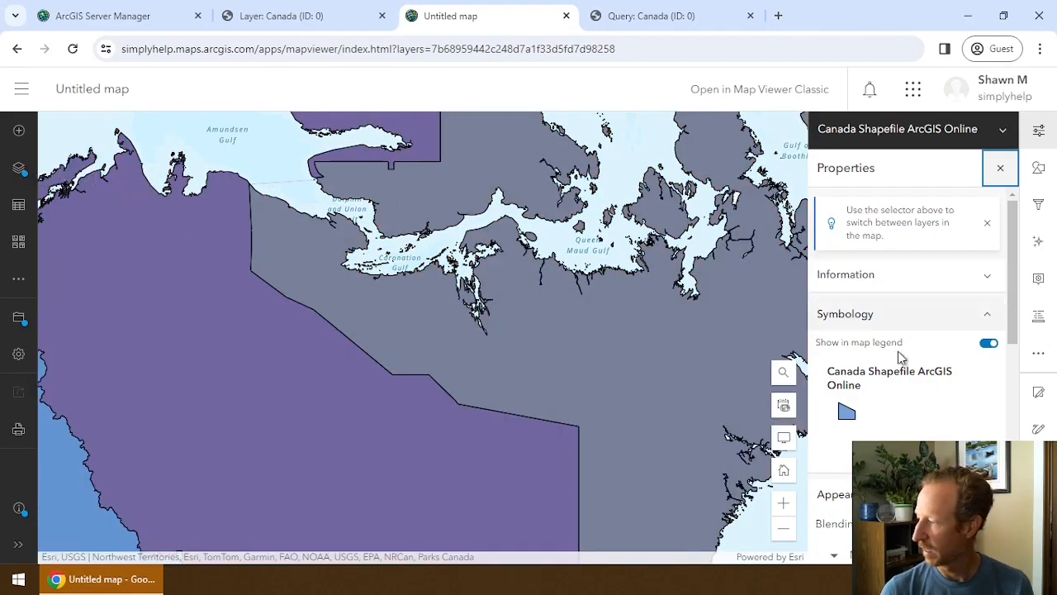
Hide the CanadaMapPublic Feature layer and reopen the network request log with F12.
click(18, 169)
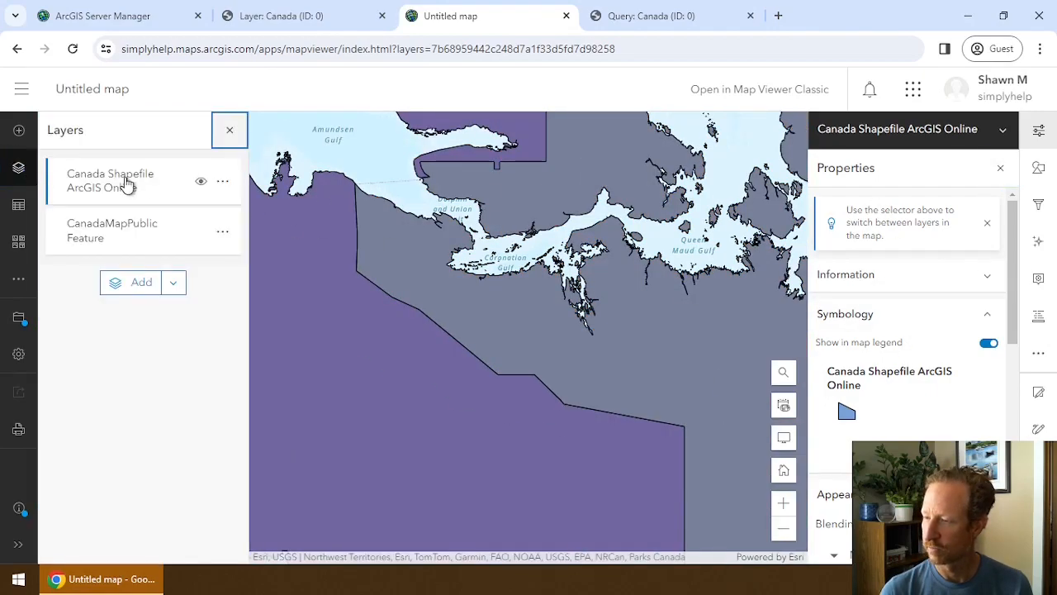
click(203, 235)
click(230, 131)
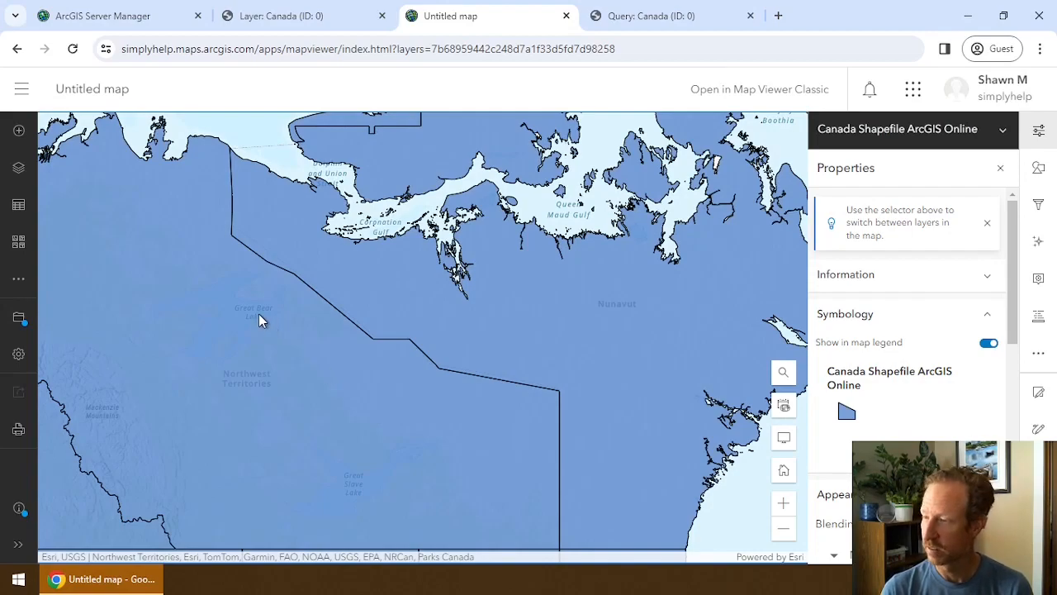
key(F12)
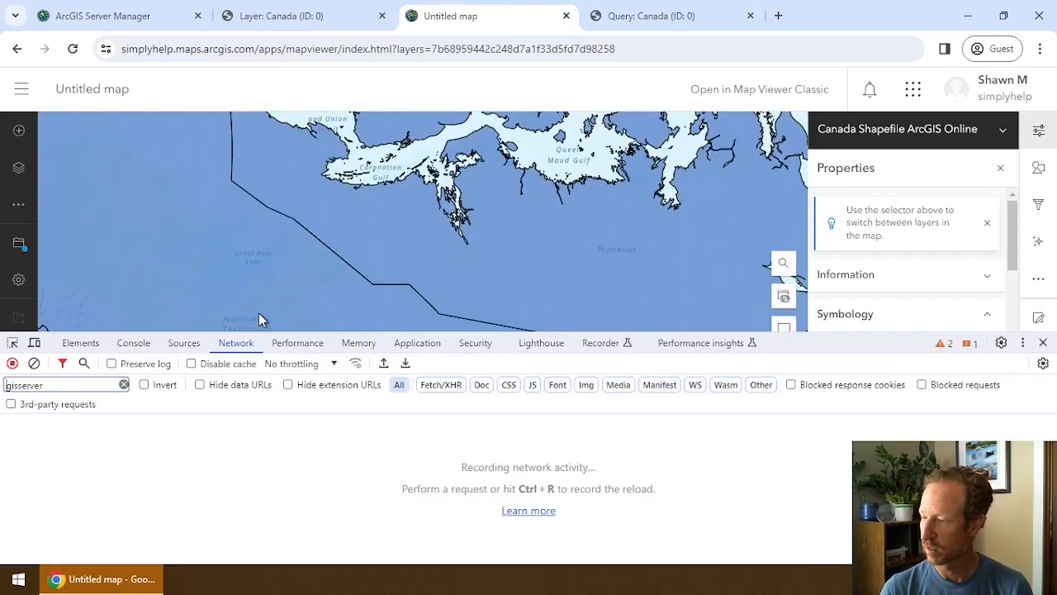
Replace the gisserver network filter with a pbf filter.
click(123, 385)
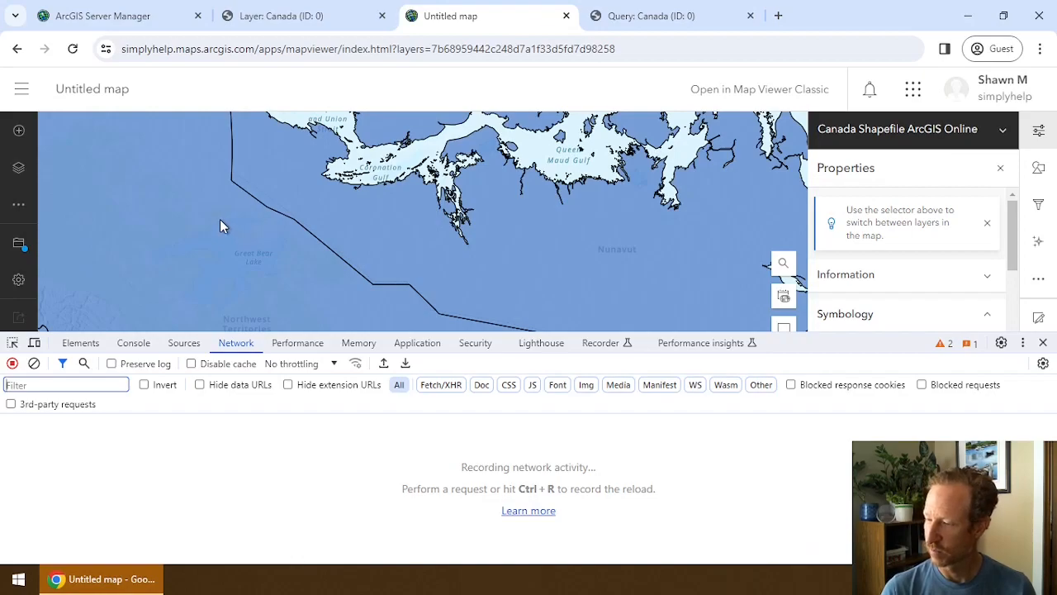
scroll(220, 219, up, 3)
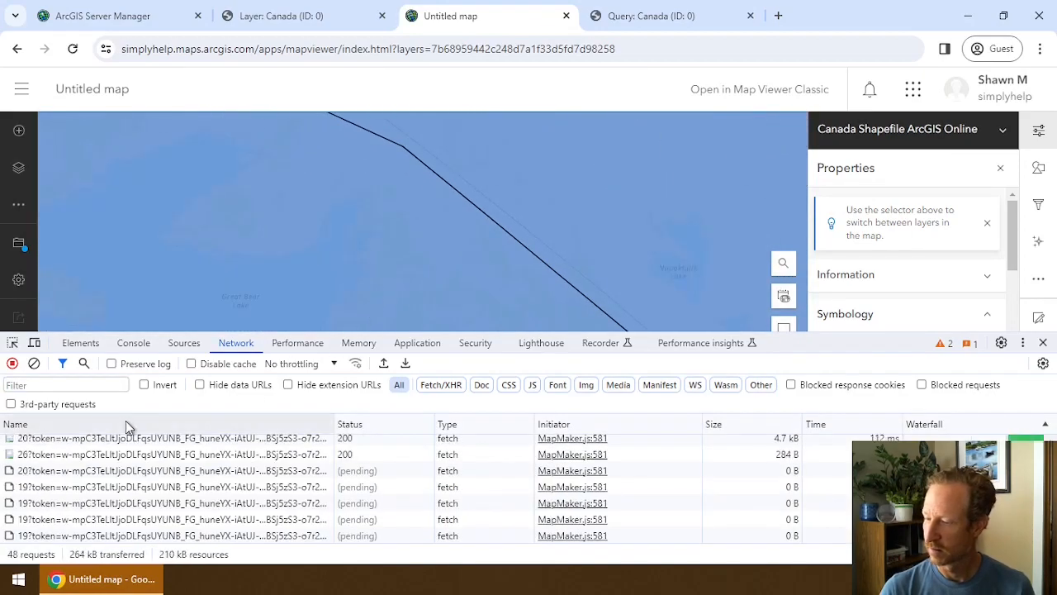
click(60, 387)
text(b)
text(pbf)
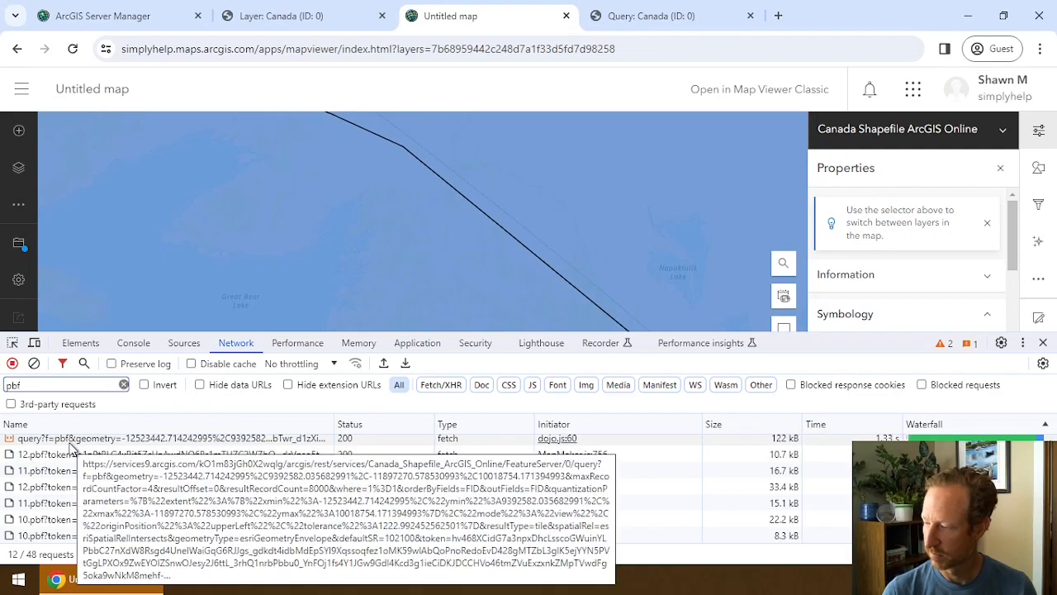
Copy the pbf query request's link address and return to the Query: Canada page.
right_click(71, 446)
mouse_move(185, 208)
click(273, 200)
click(702, 15)
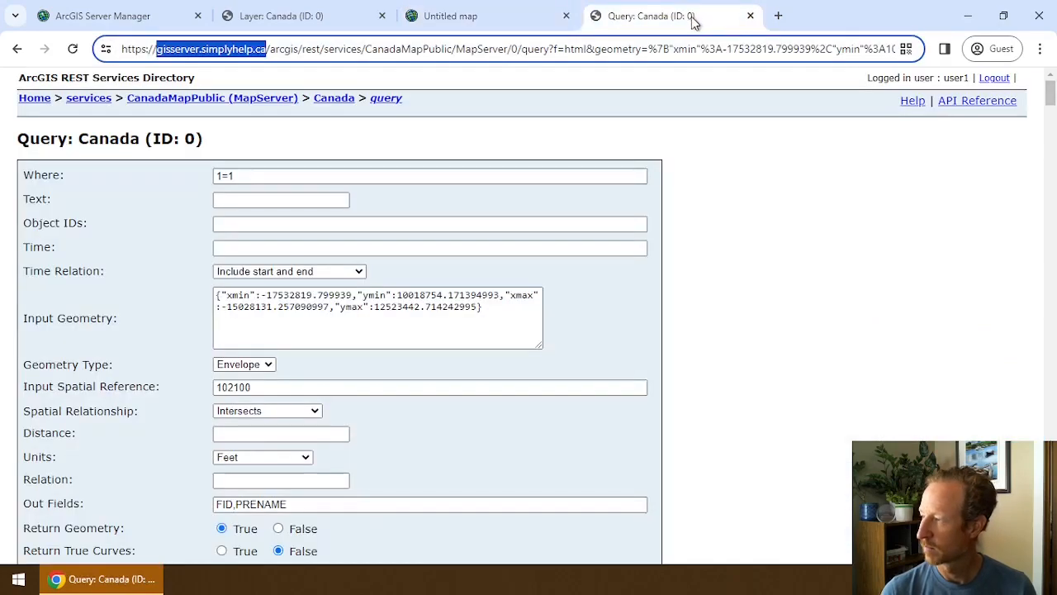
Load the copied shapefile query URL in a new tab with f=html instead of f=pbf.
click(779, 16)
key(ctrl+v)
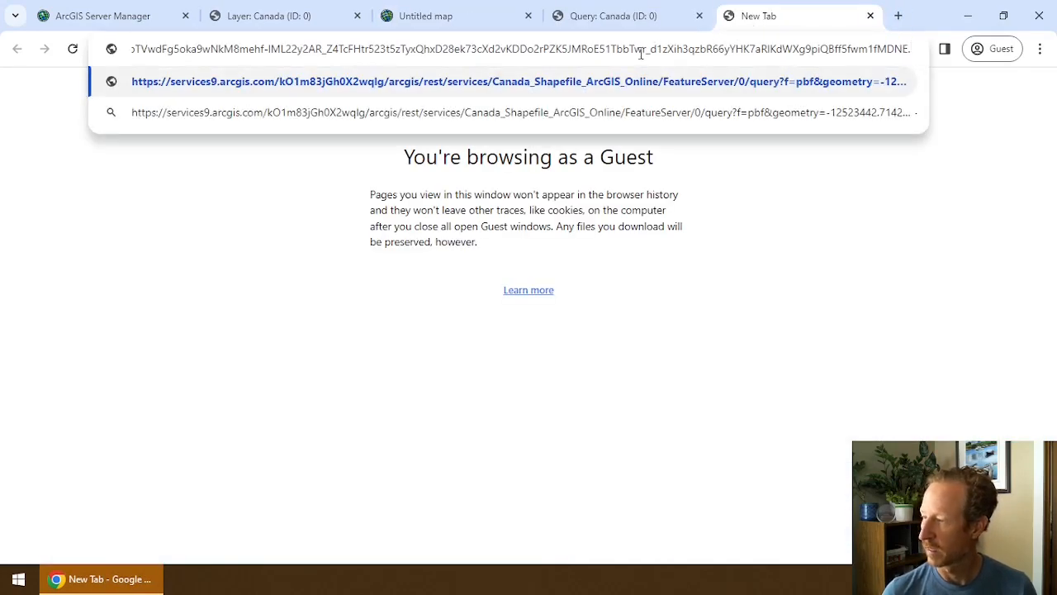
key(Home)
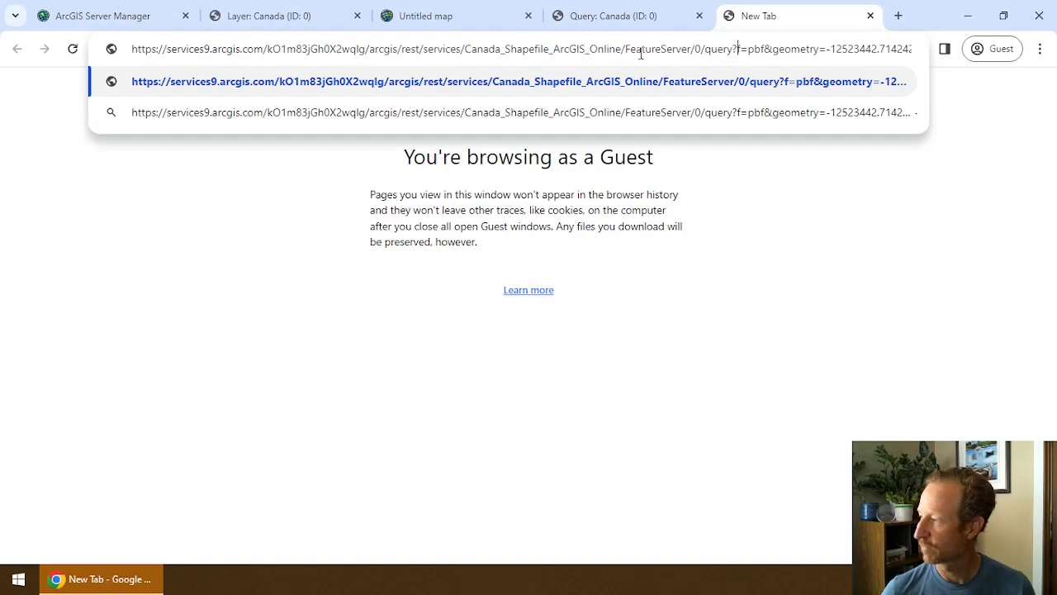
key(Delete)
key(Delete)
key(Delete)
text(html)
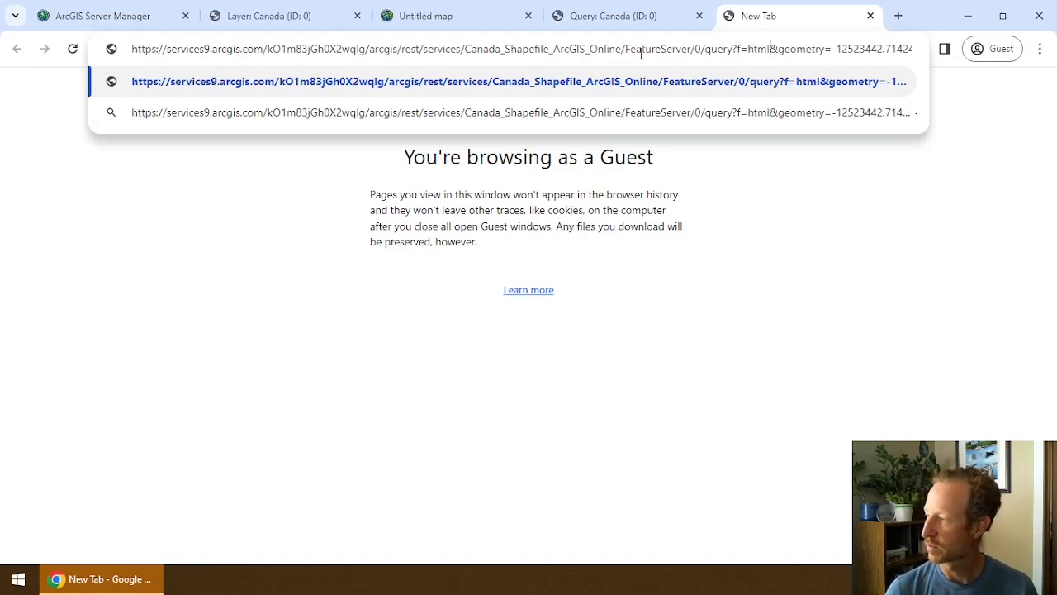
key(Return)
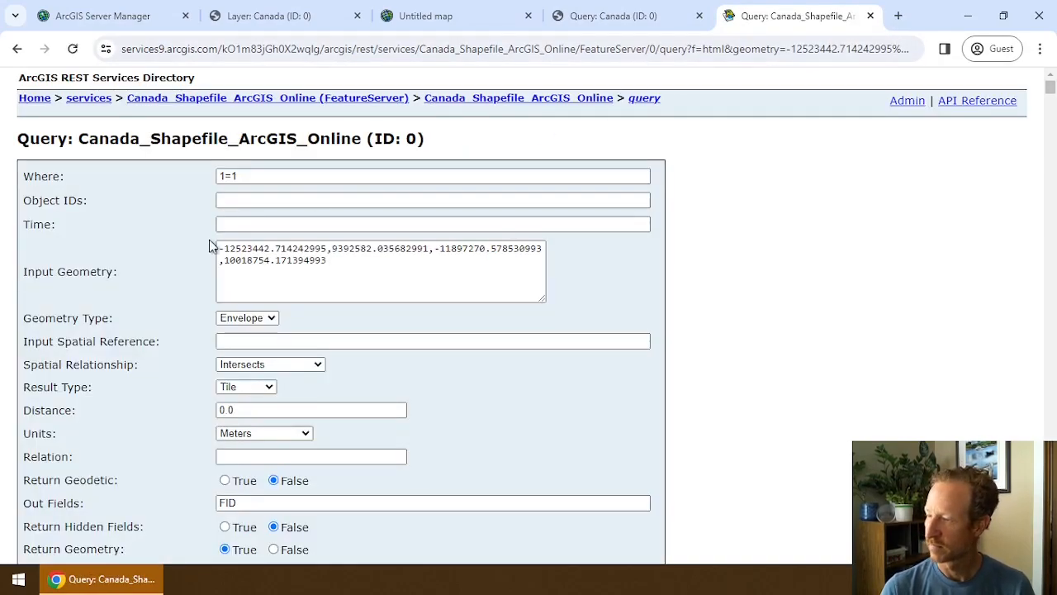
scroll(173, 256, down, 8)
scroll(173, 254, down, 15)
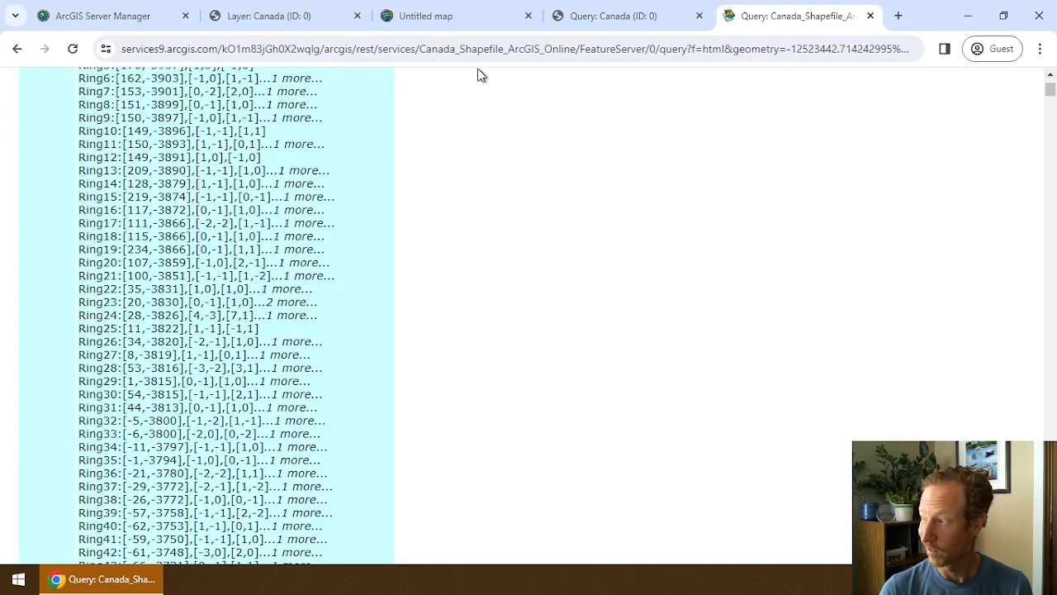
Compare the shapefile results with the Query: Canada results, then return to the Untitled map.
click(613, 16)
scroll(469, 301, down, 18)
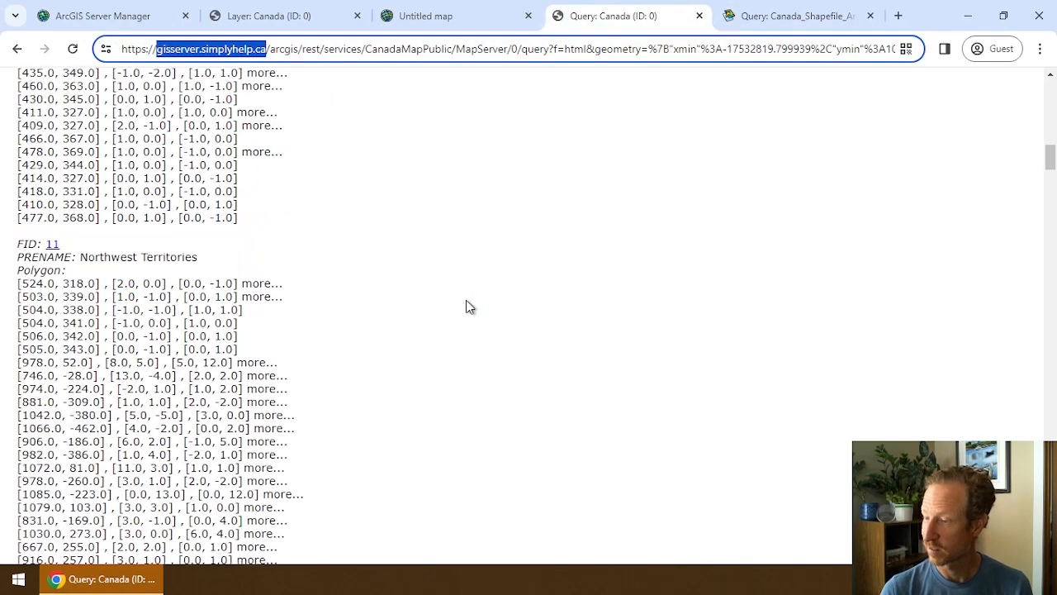
scroll(465, 303, up, 15)
scroll(465, 309, up, 4)
click(799, 15)
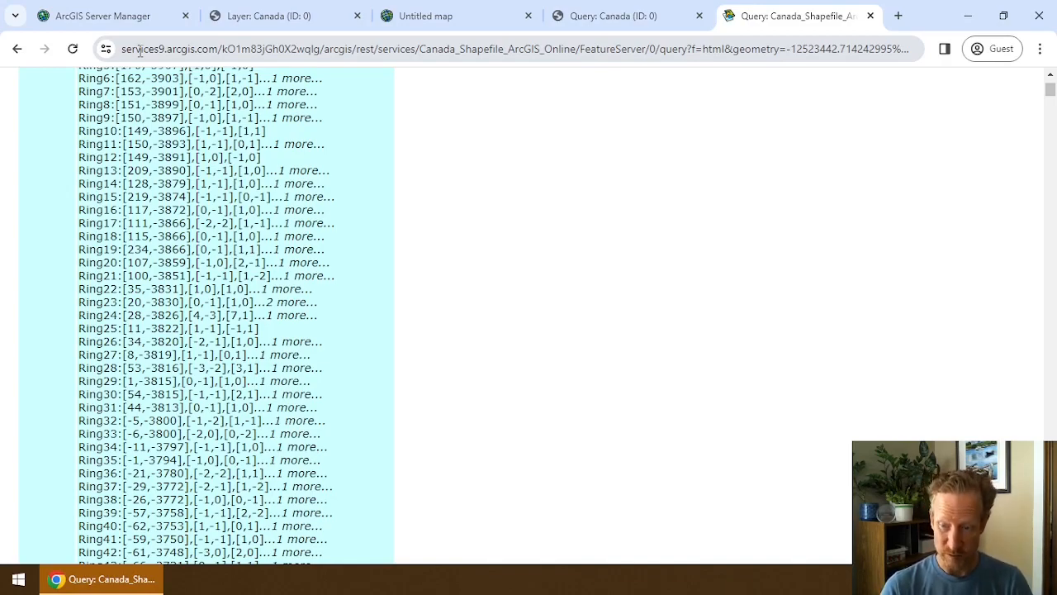
click(611, 15)
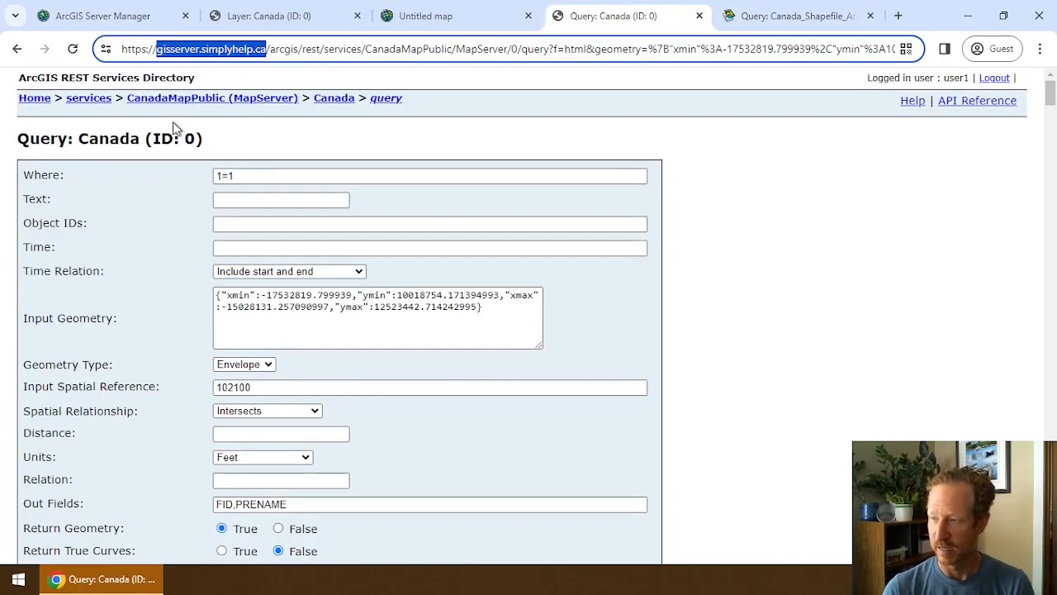
scroll(149, 188, down, 8)
scroll(149, 186, down, 10)
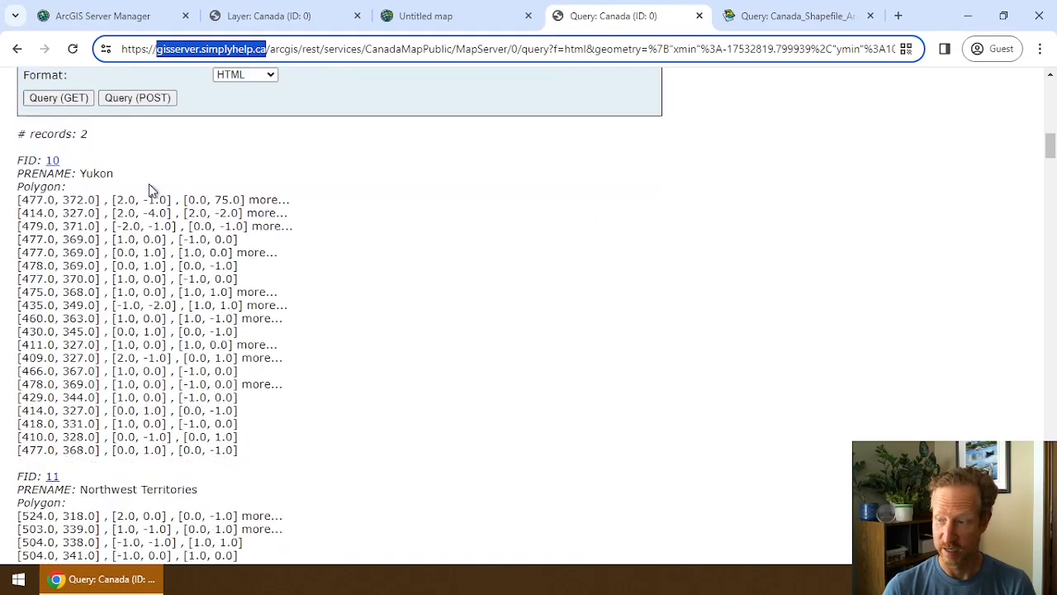
scroll(89, 262, up, 10)
scroll(88, 261, up, 6)
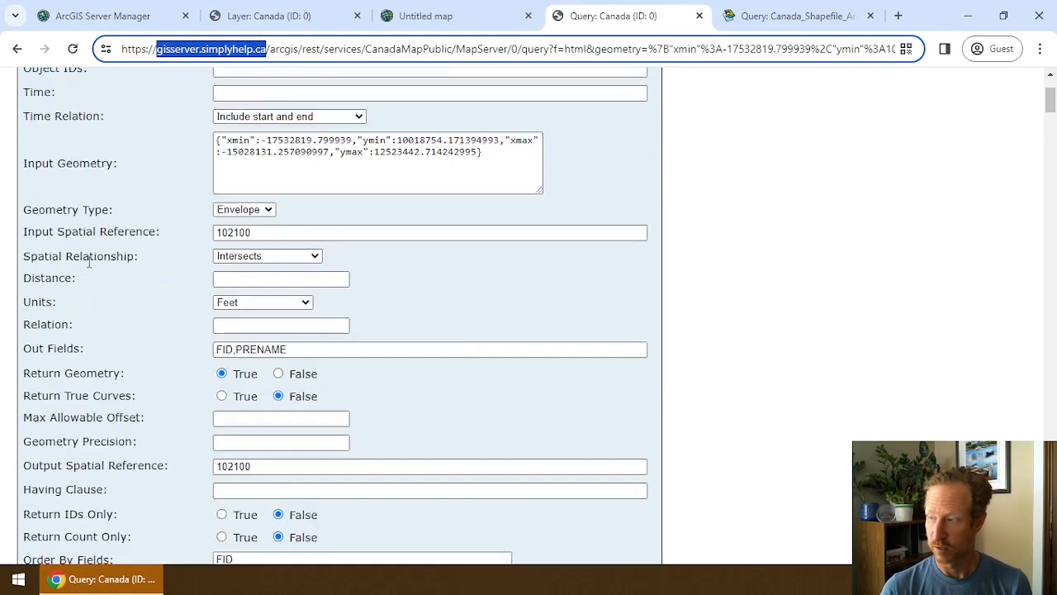
click(426, 17)
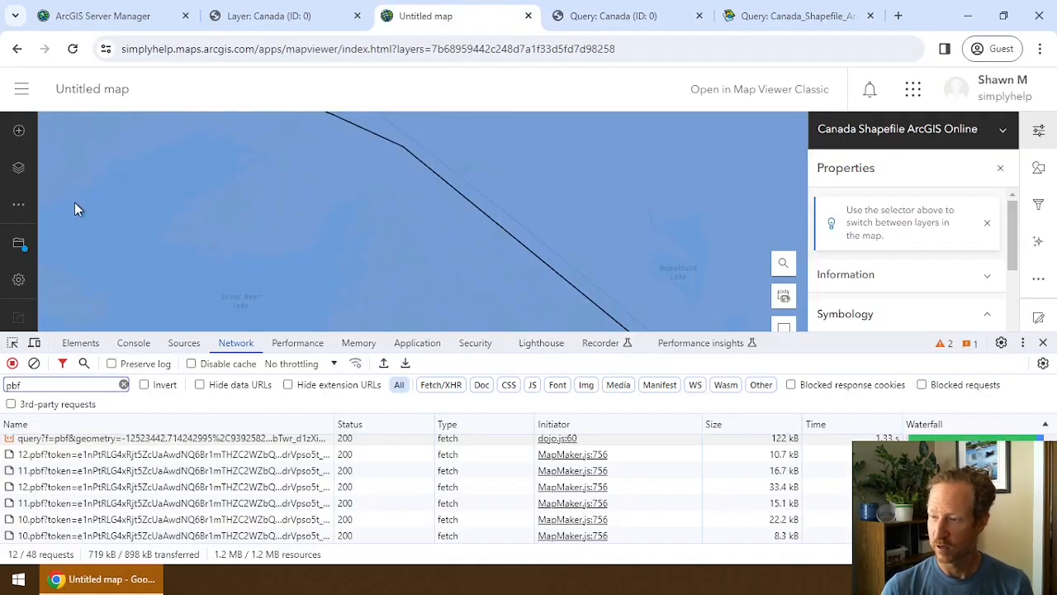
Close developer tools and hide the Canada Shapefile ArcGIS Online layer.
key(F12)
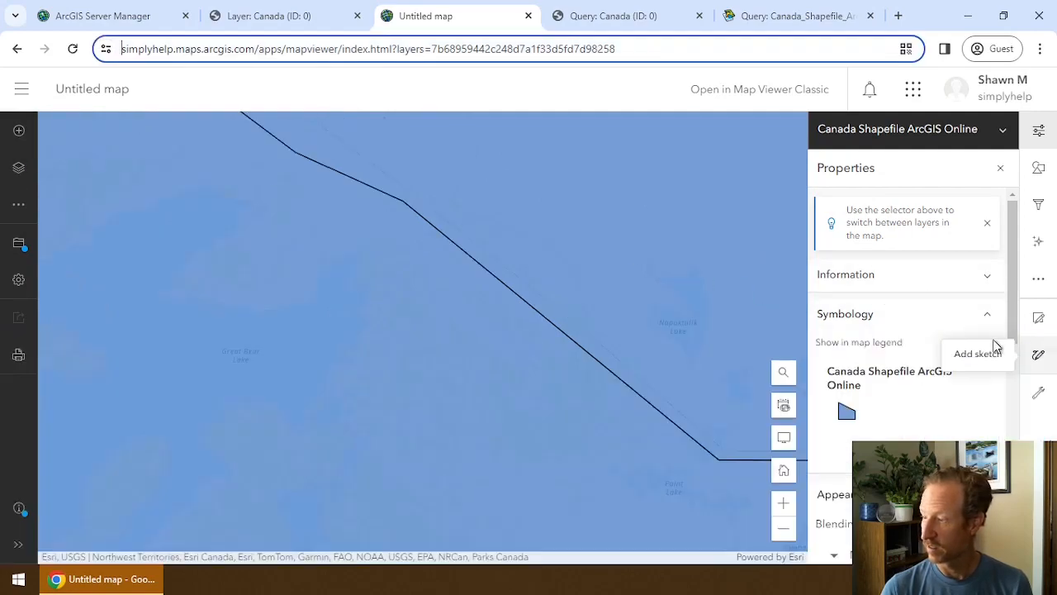
click(24, 167)
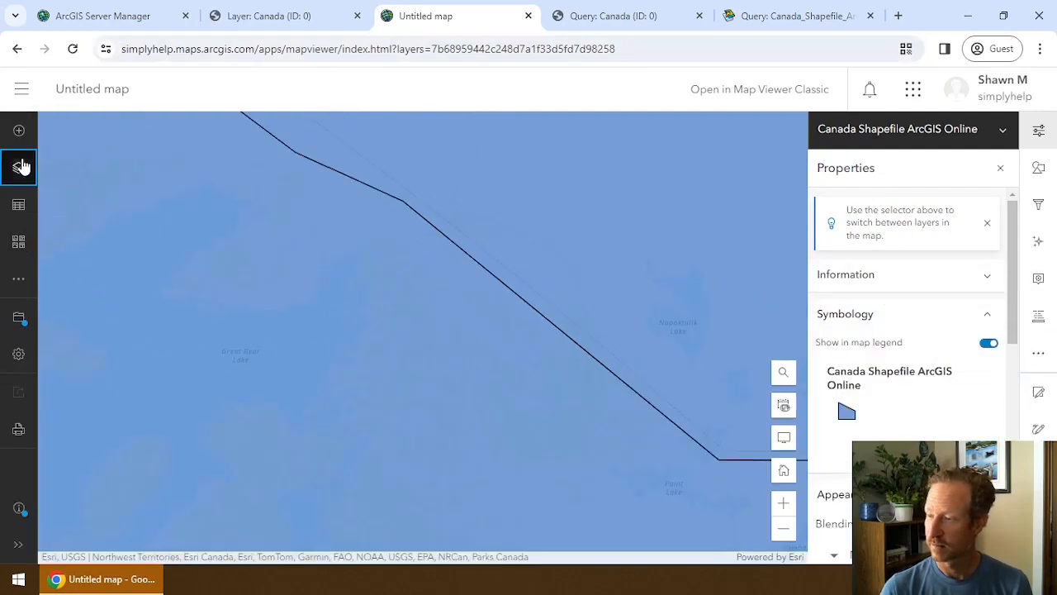
click(199, 183)
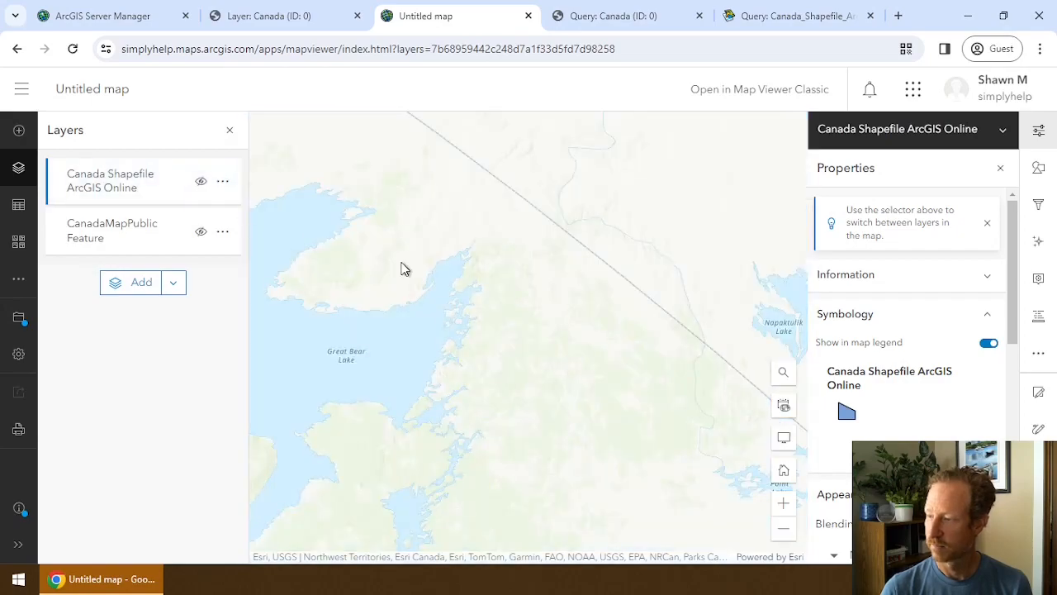
scroll(396, 265, down, 4)
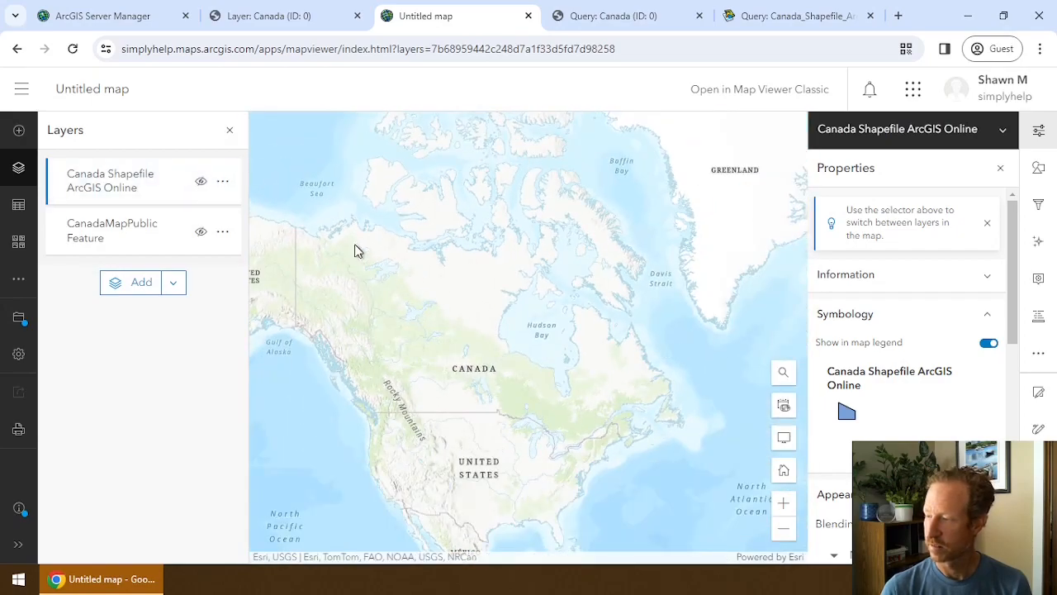
click(200, 182)
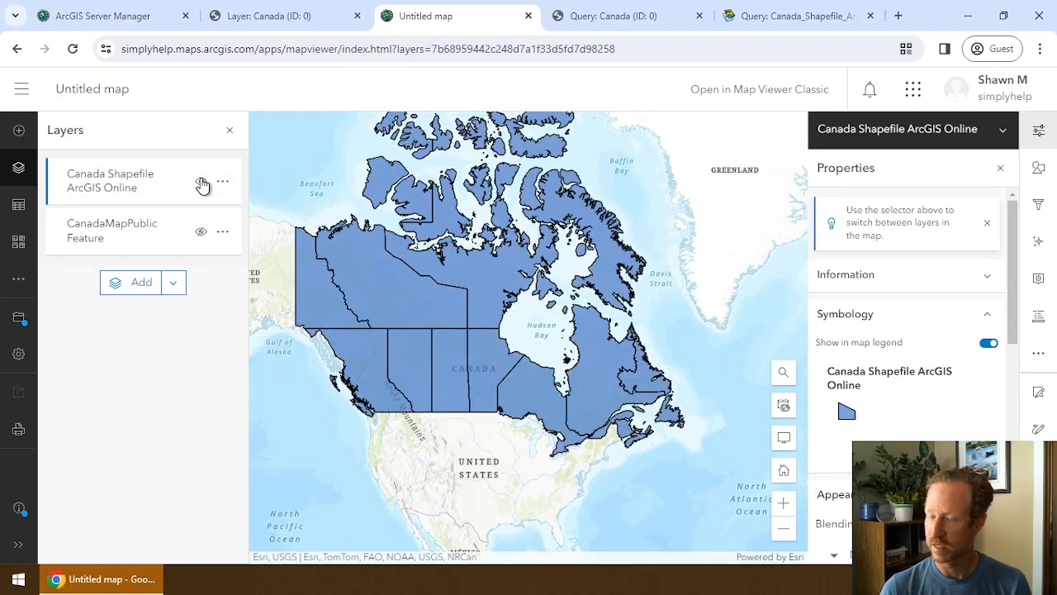
click(201, 182)
Turn the CanadaMapPublic Feature layer back on, toggling it off and on once.
click(200, 232)
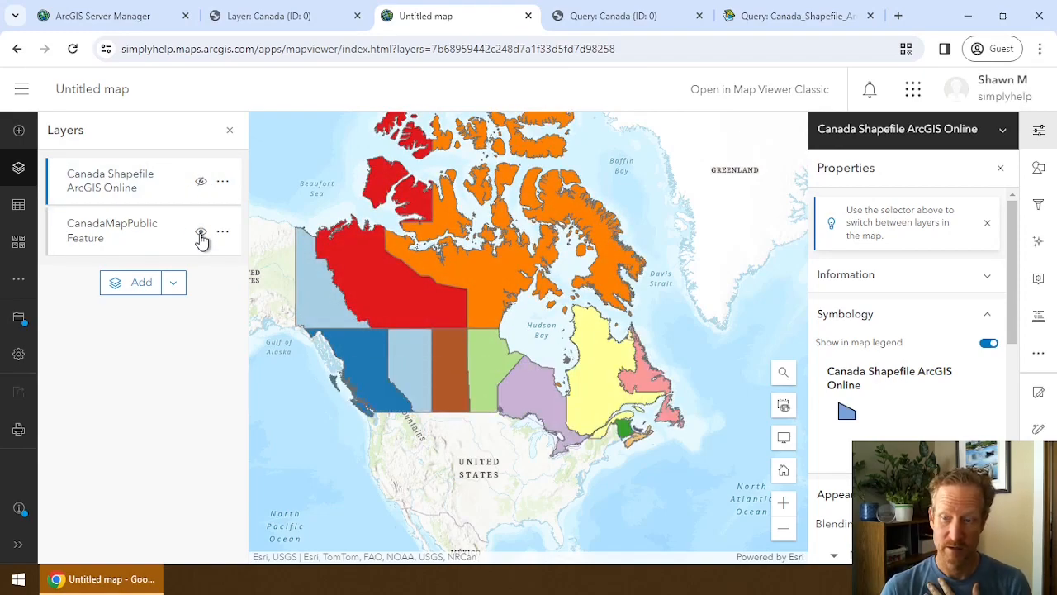
click(200, 234)
click(201, 234)
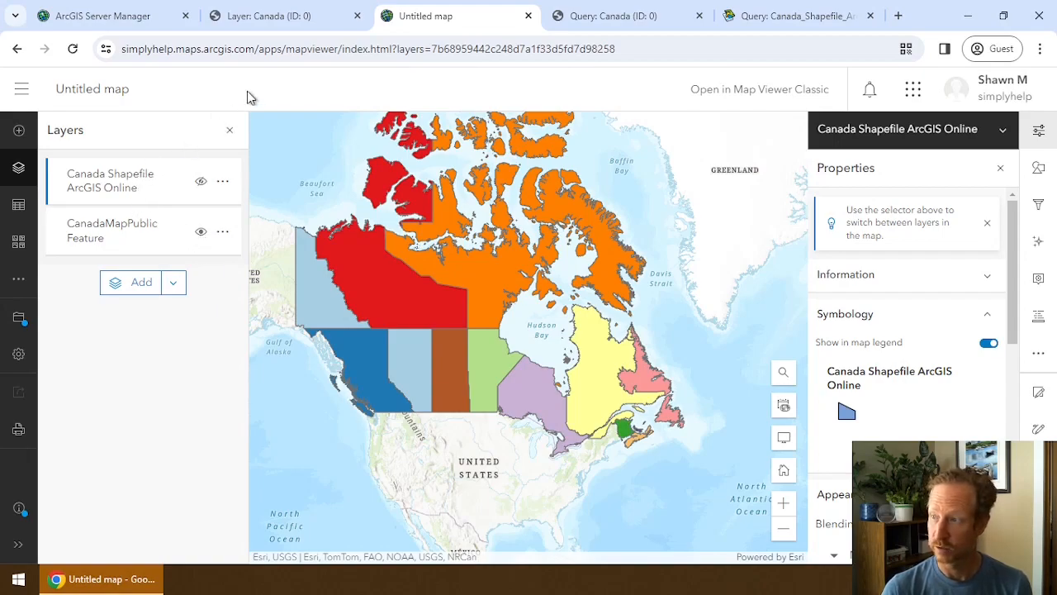
click(20, 89)
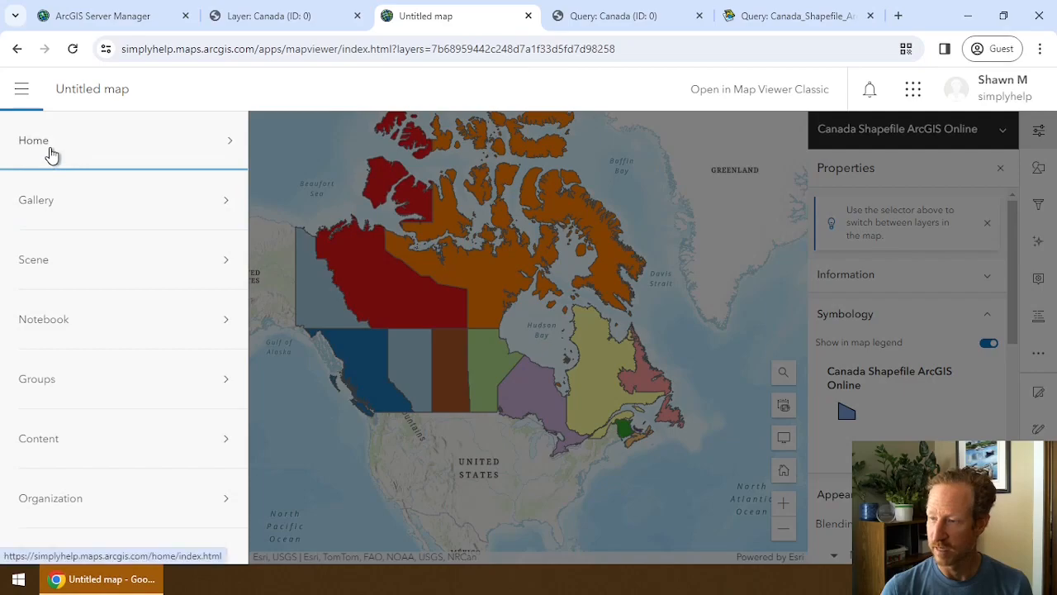
Leave the unsaved map for My Content, then bring the Query: Canada (ID: 0) tab forward.
click(54, 454)
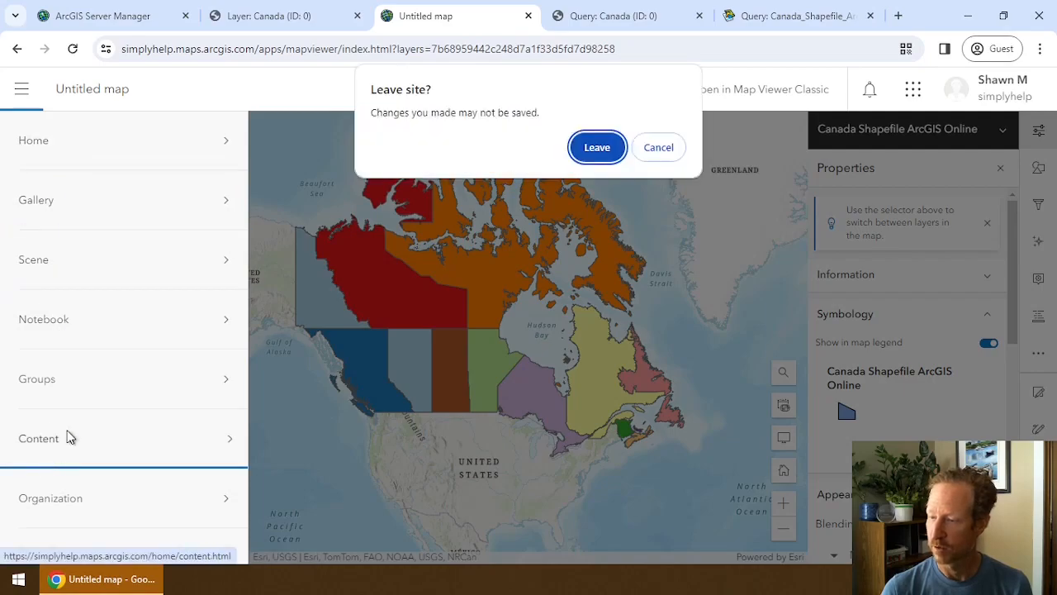
click(610, 149)
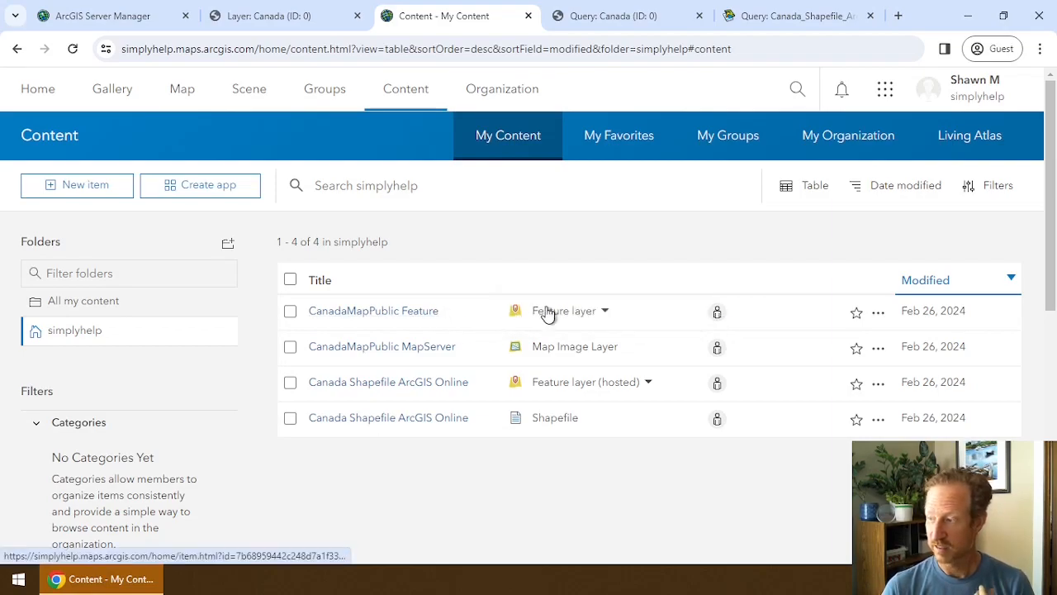
click(618, 14)
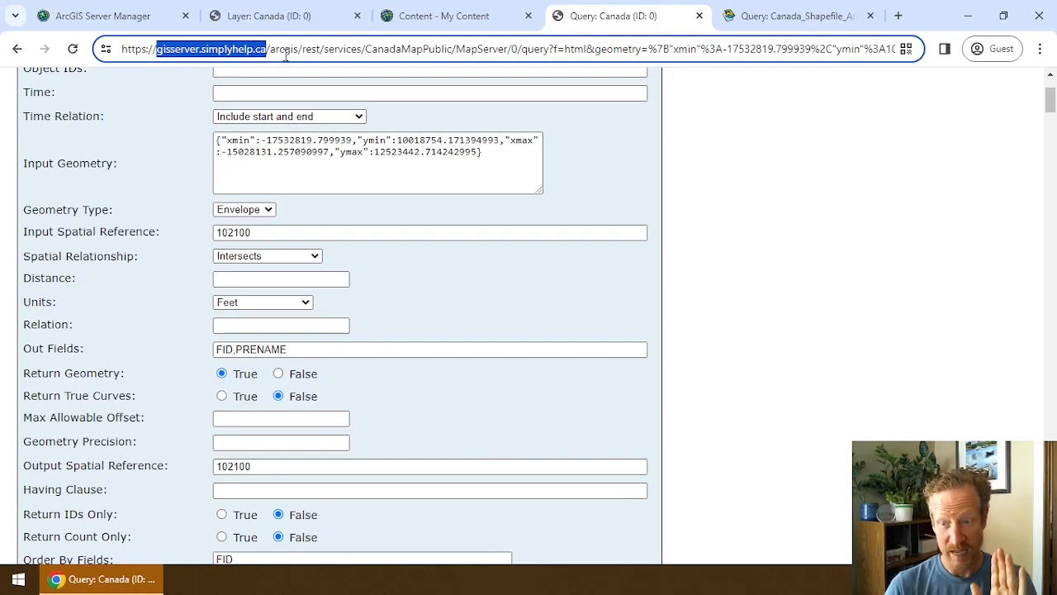
Show the private folder's services in Server Manager, listing CanadaMapPrivate.
scroll(423, 169, up, 2)
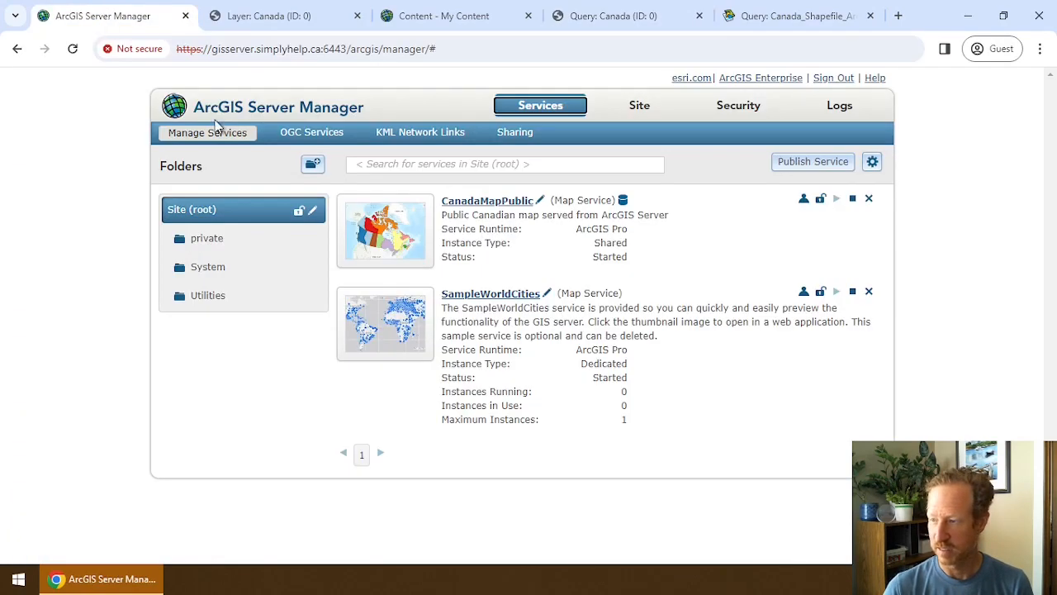
click(218, 245)
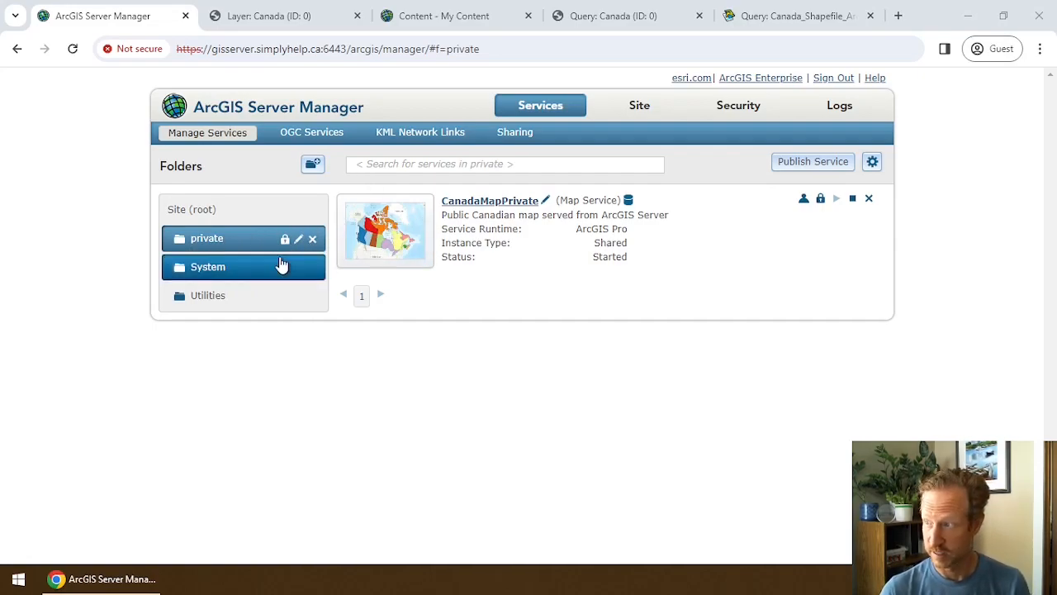
click(439, 25)
click(123, 19)
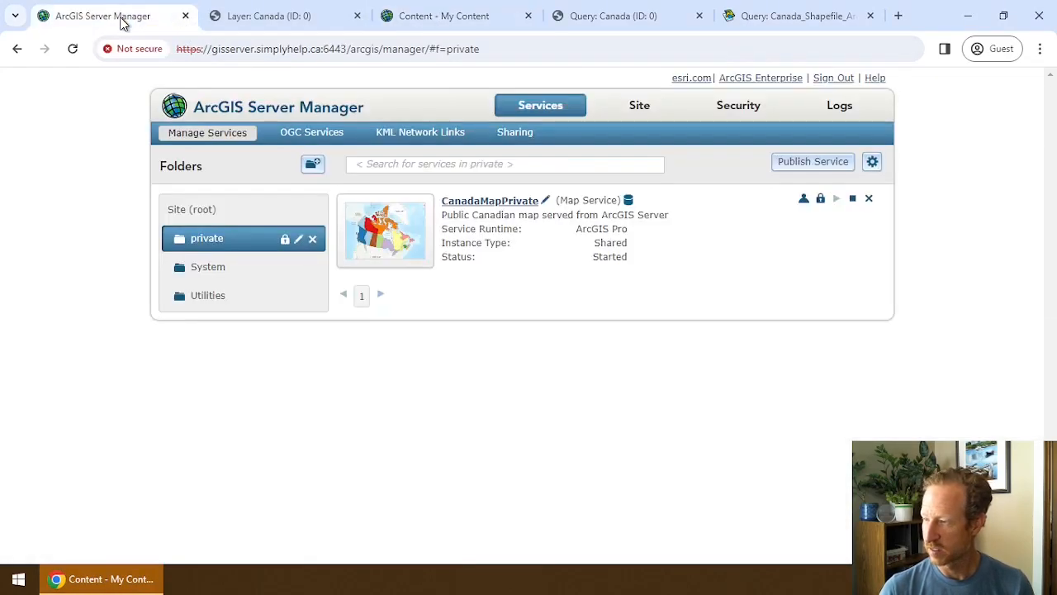
Close the shapefile query, Canada query and Canada layer tabs.
click(786, 24)
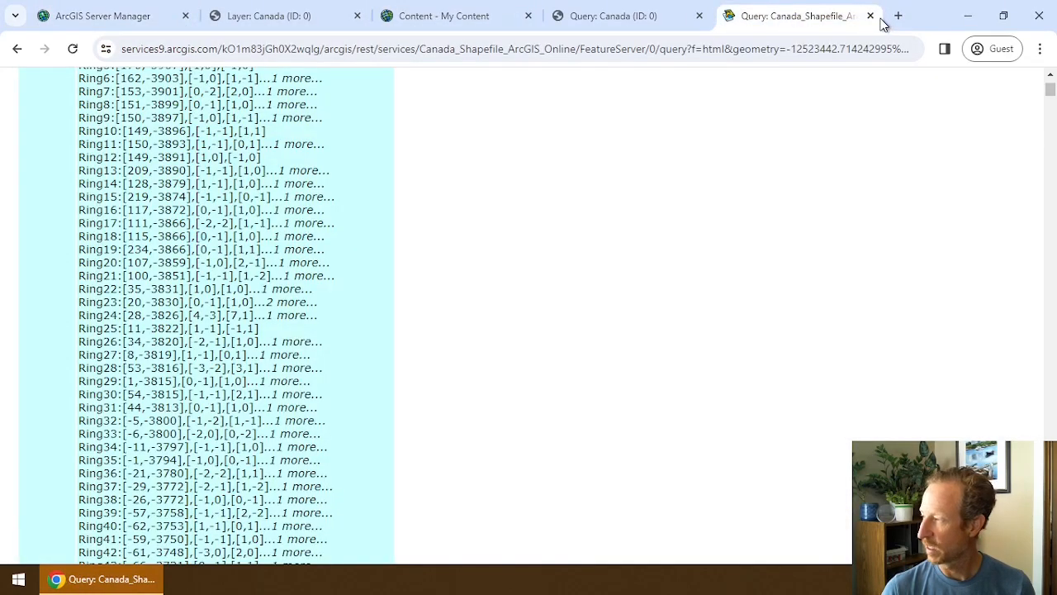
click(870, 16)
click(699, 15)
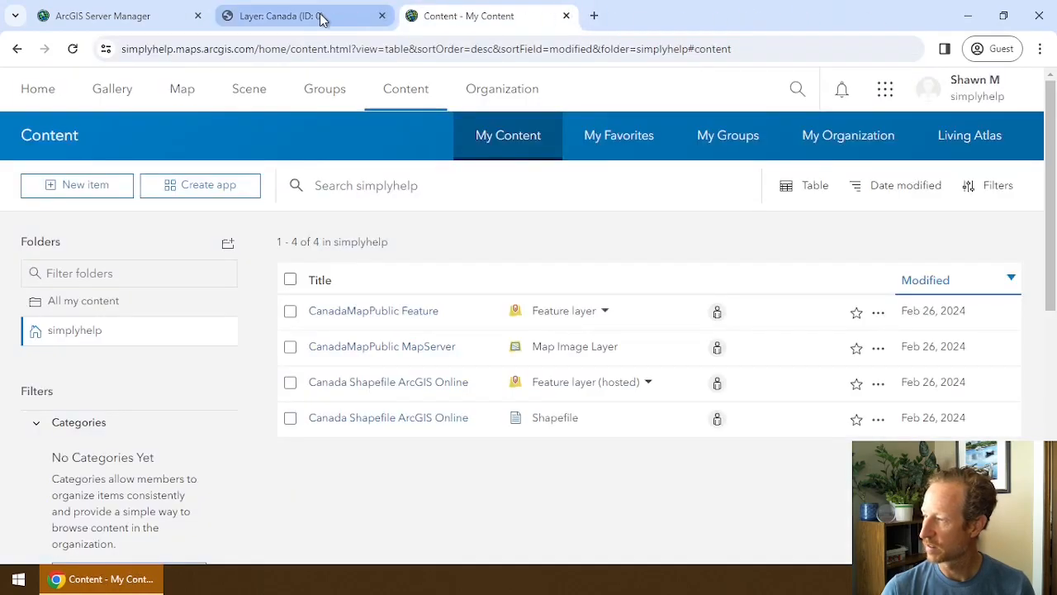
click(381, 16)
click(121, 21)
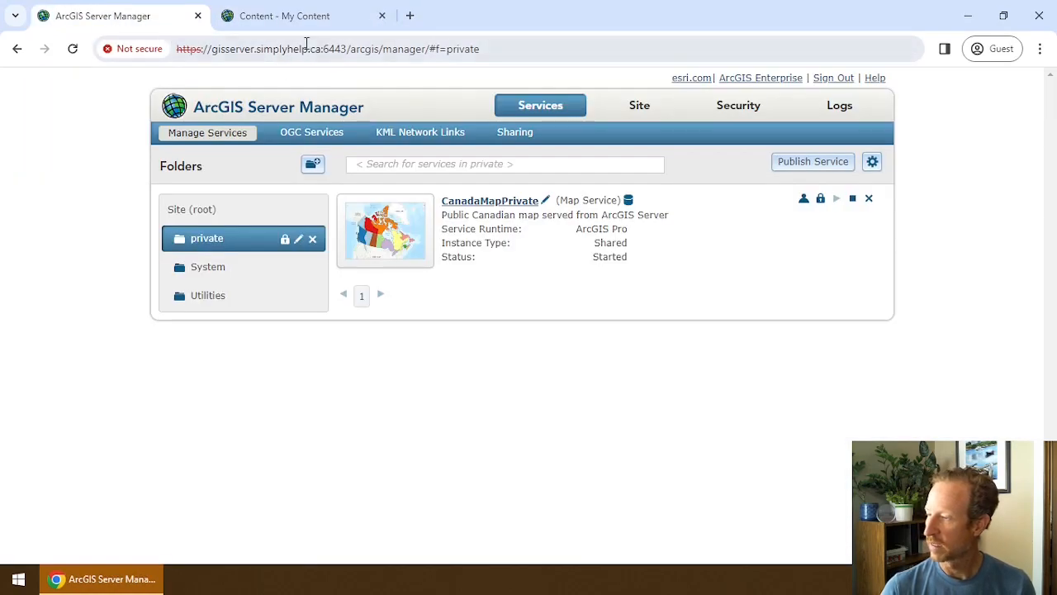
Open the server's /arcgis/rest/services directory in a new tab.
drag(212, 51, 322, 52)
click(411, 16)
text(gisserver.simplyhelp.ca)
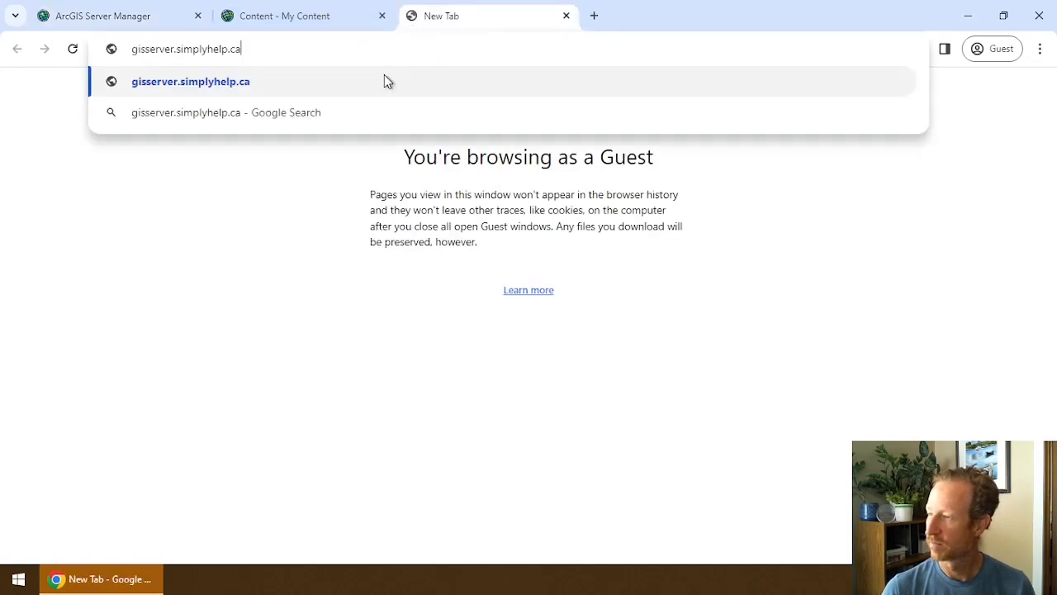
text(/arcgis/re)
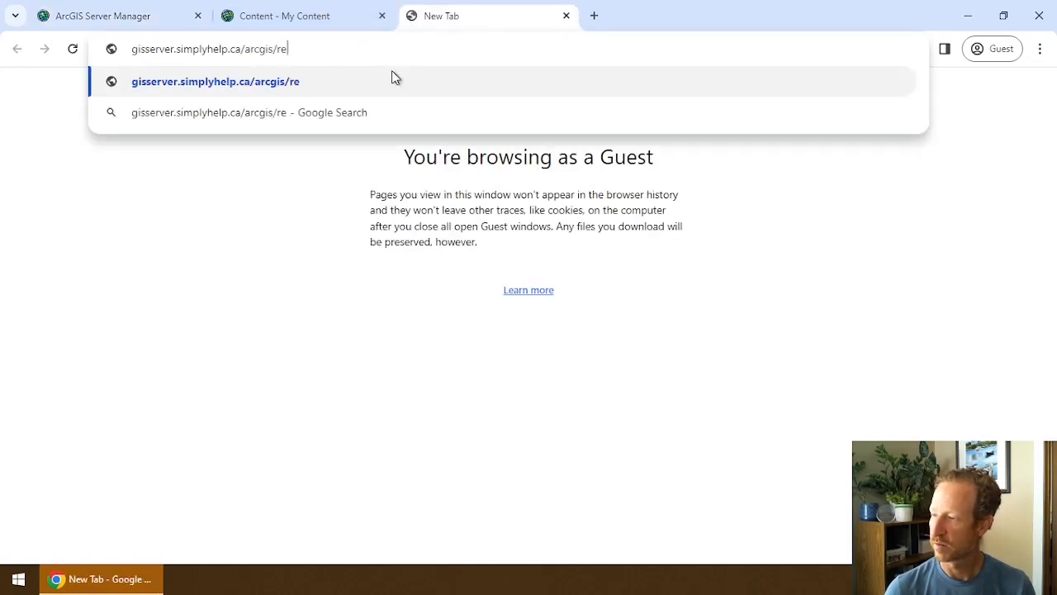
text(st/services)
key(Return)
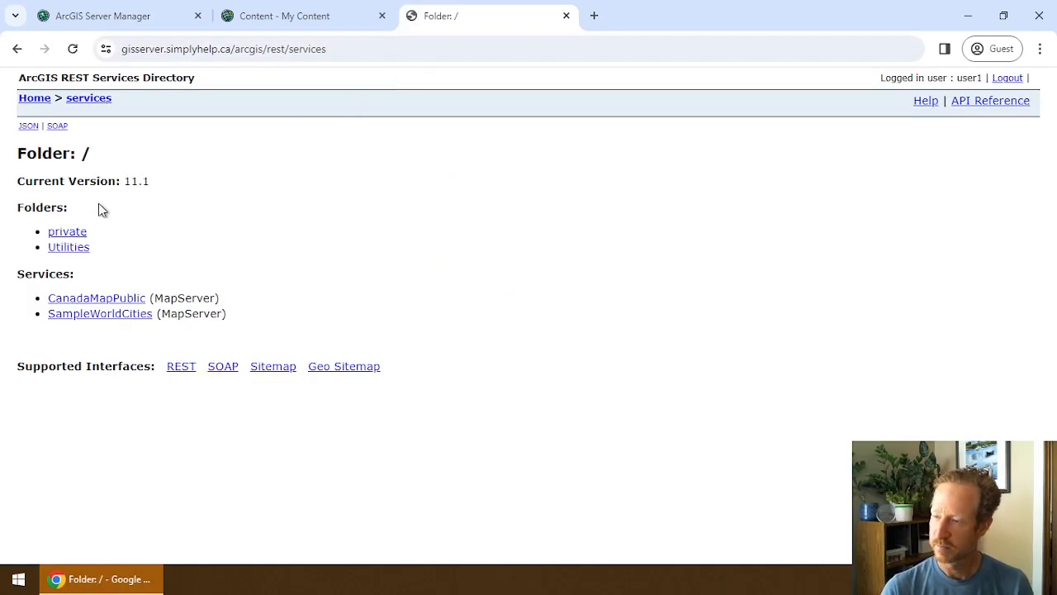
Log out of the REST directory and log back in with the server user's credentials.
drag(880, 79, 984, 77)
click(1038, 83)
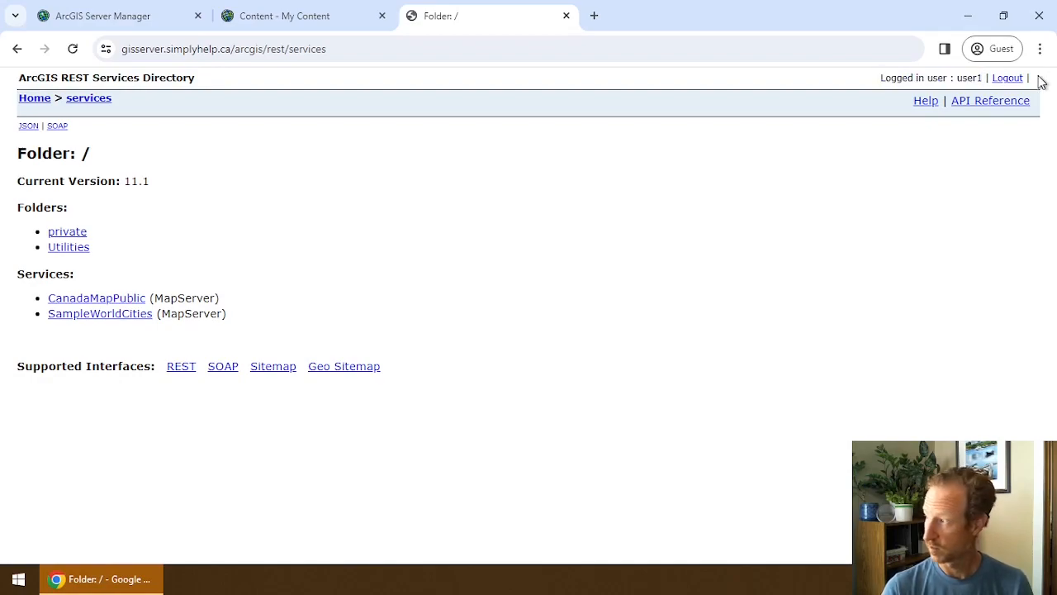
click(1016, 79)
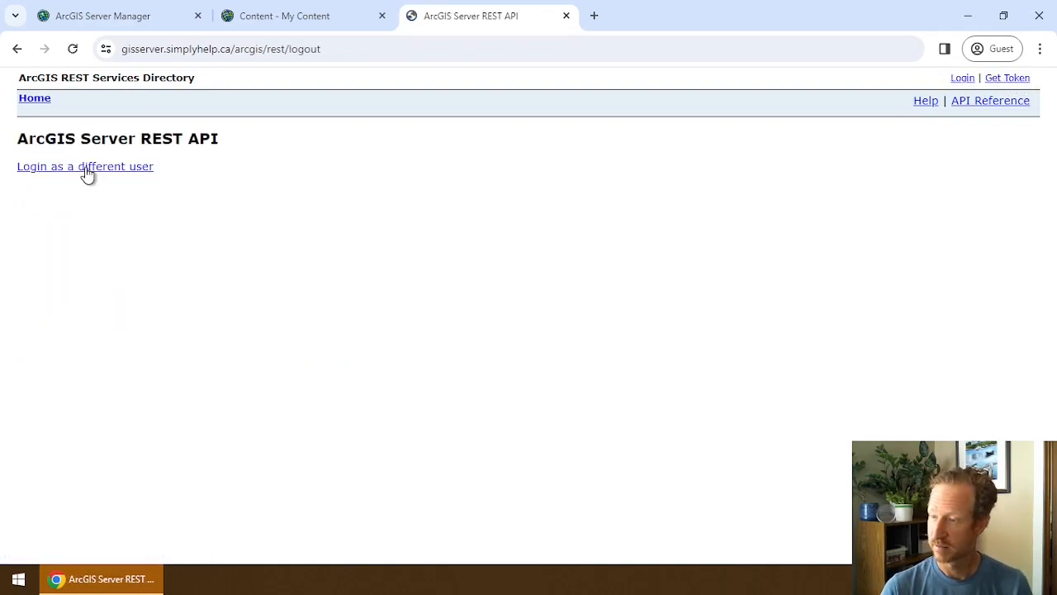
click(34, 99)
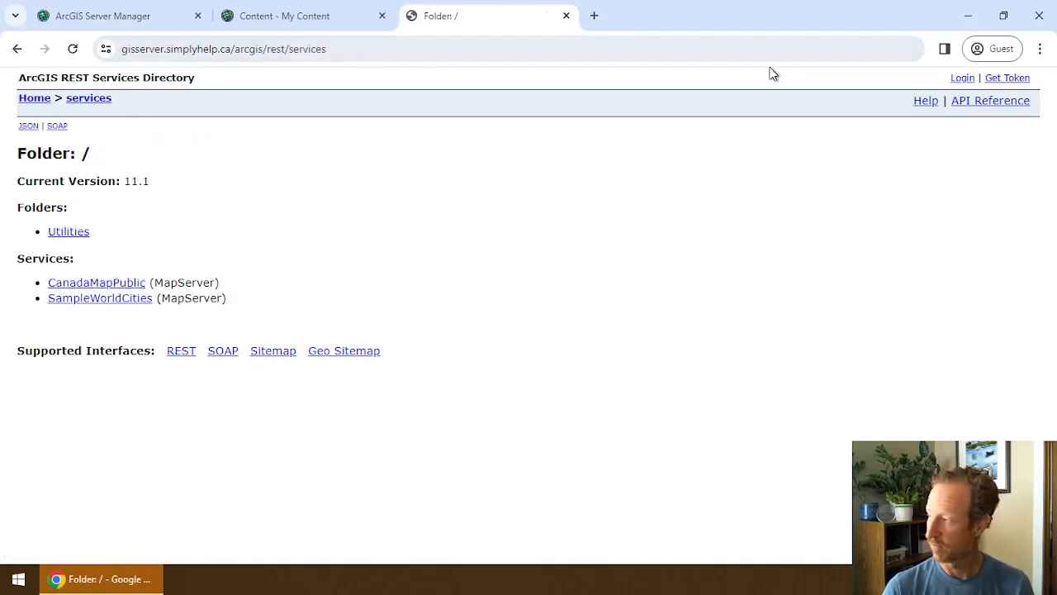
click(961, 77)
click(133, 174)
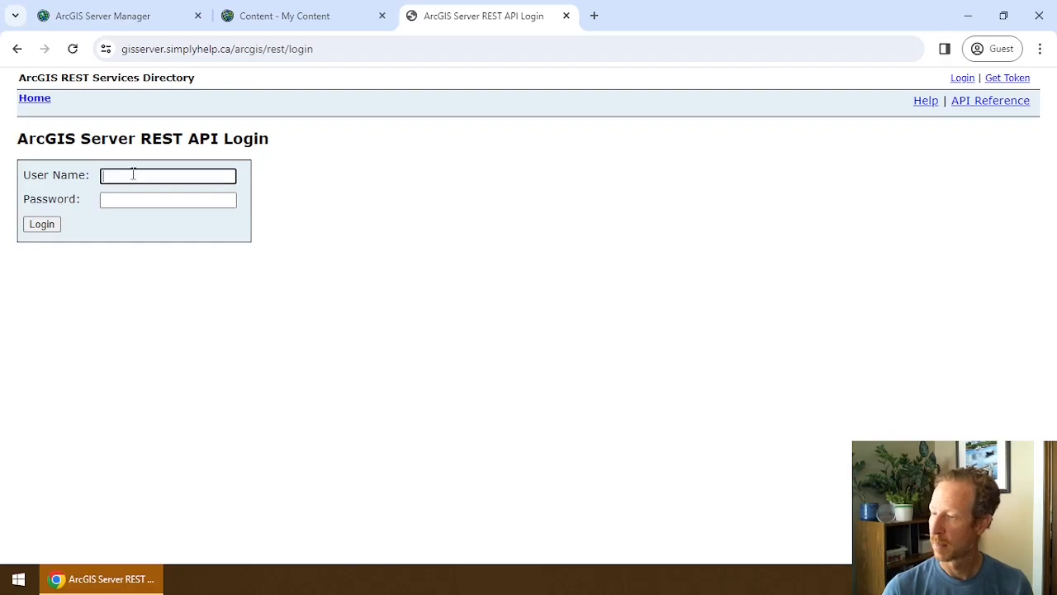
text(user1)
key(Tab)
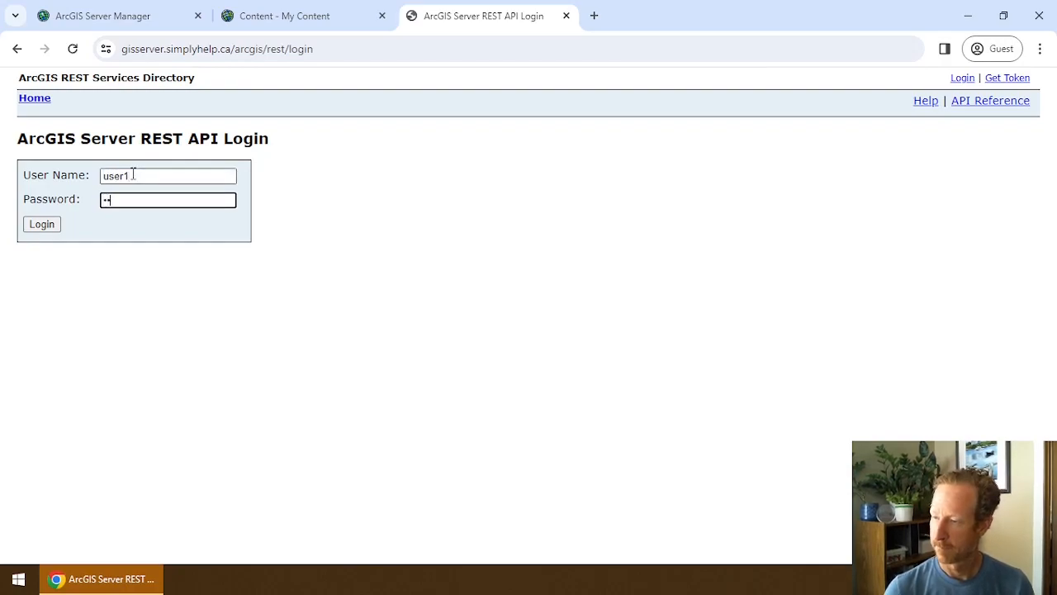
key(Return)
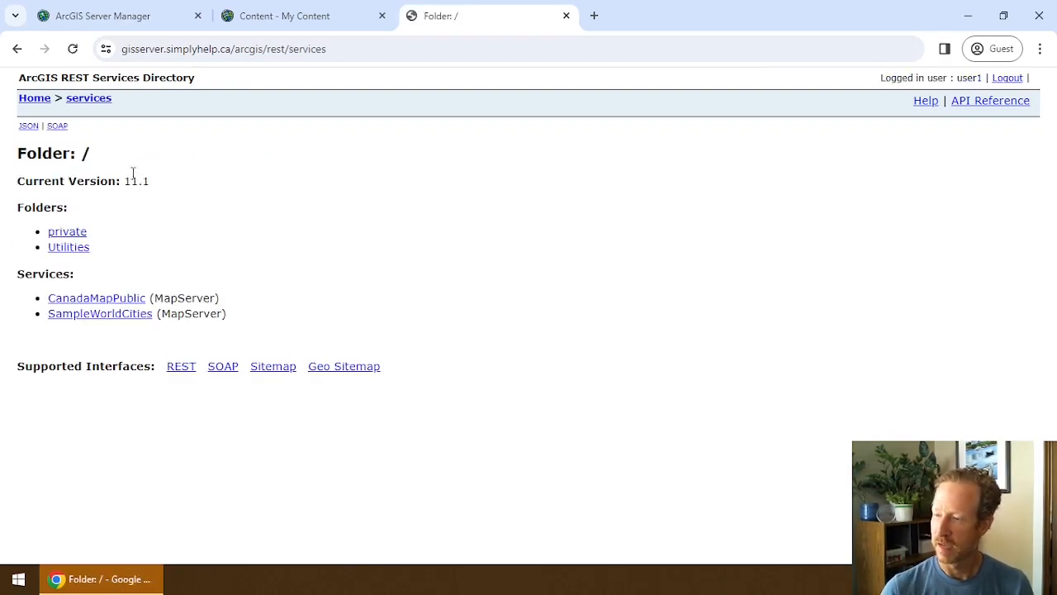
Open private > CanadaMapPrivate and append /0 to reach the Canada layer page.
click(80, 241)
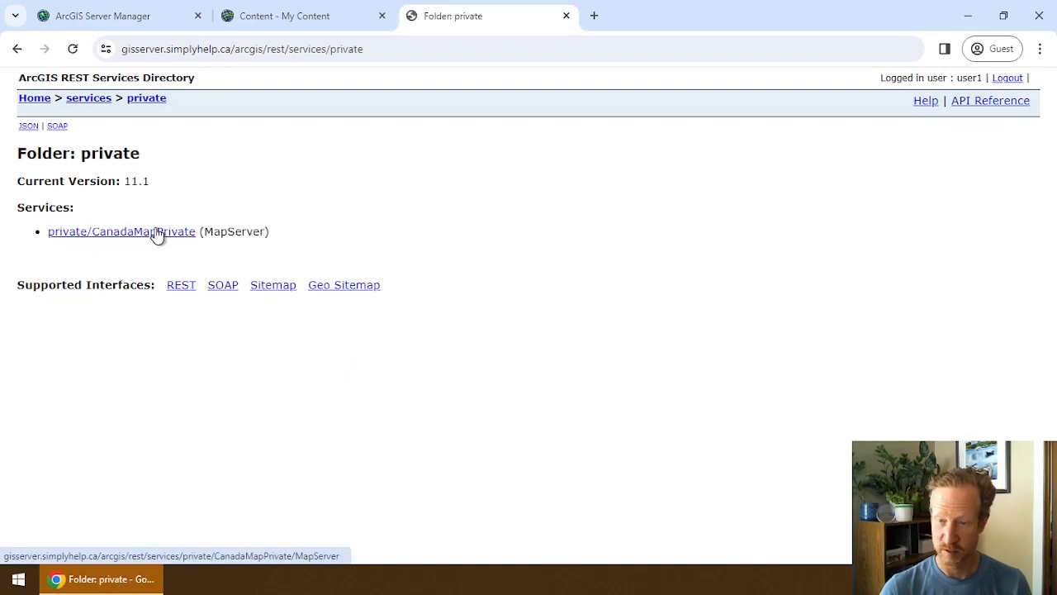
click(157, 233)
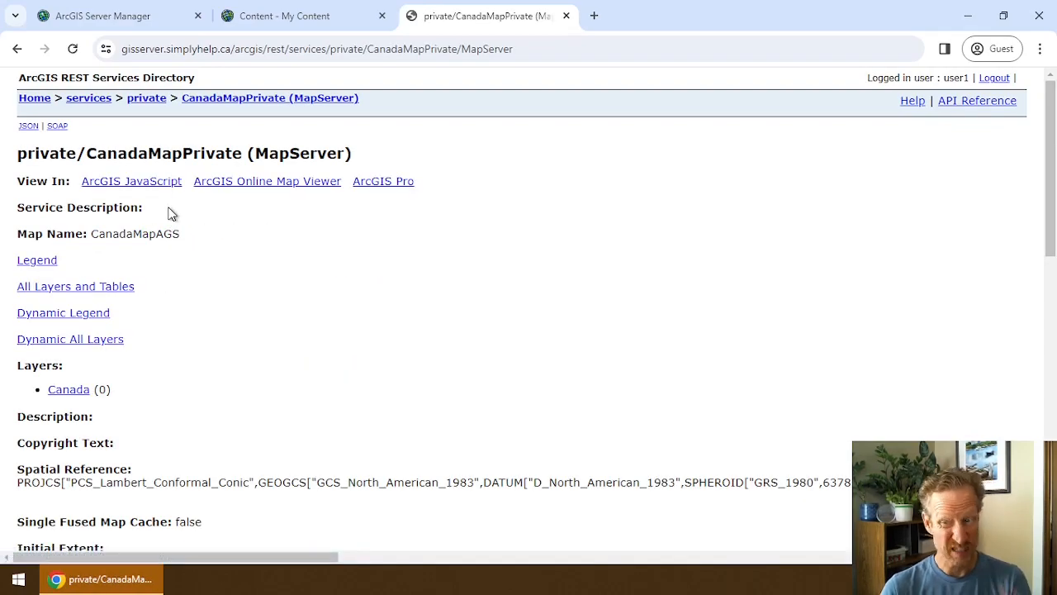
click(323, 49)
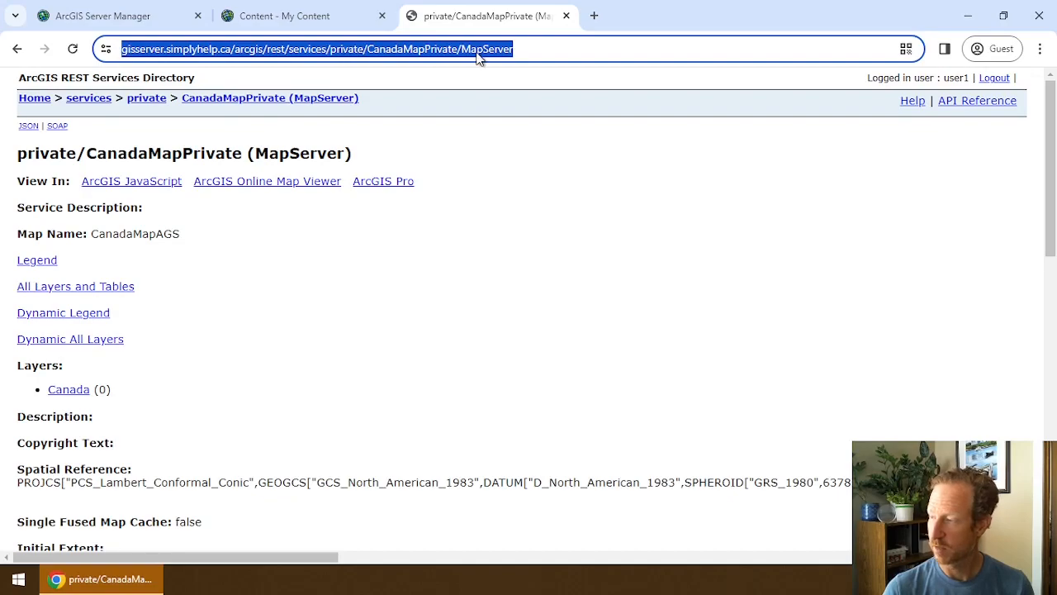
click(518, 49)
text(/0)
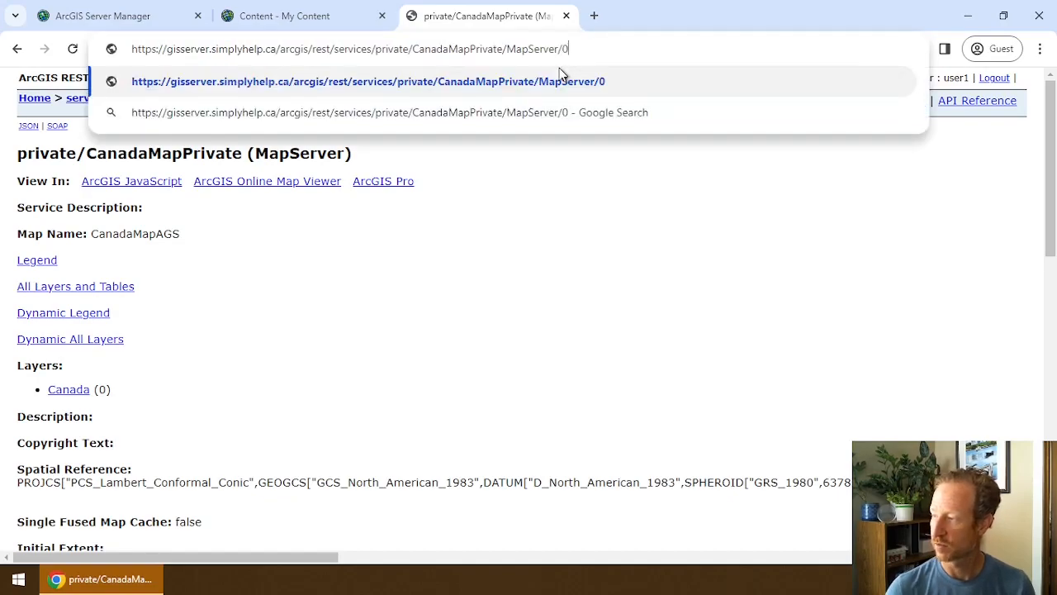
key(Return)
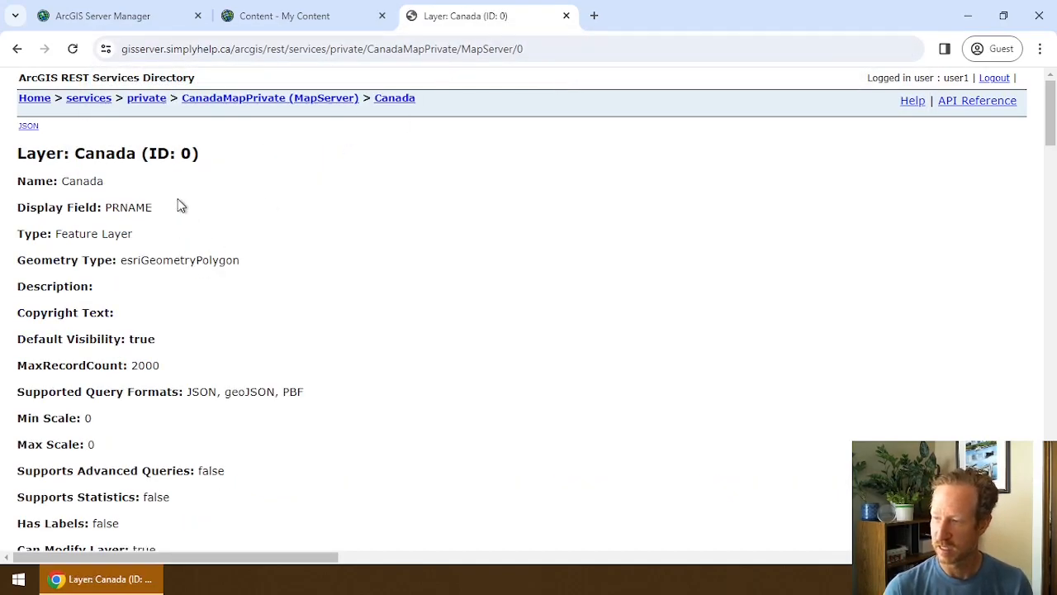
Select the layer page URL and start a New item in ArcGIS Online content.
drag(155, 146, 185, 155)
click(137, 157)
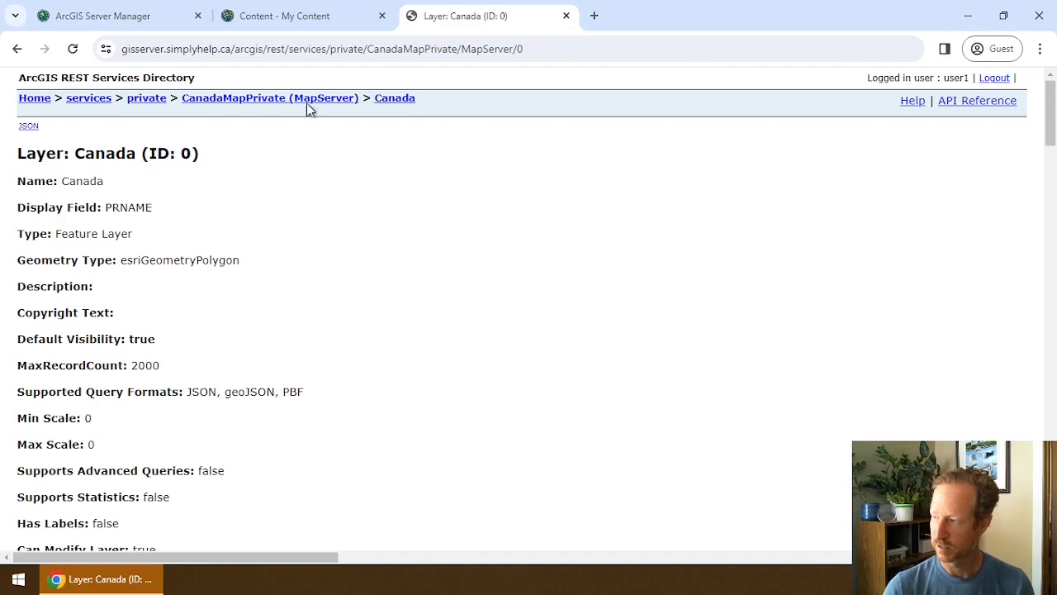
click(412, 41)
key(ctrl+c)
click(275, 16)
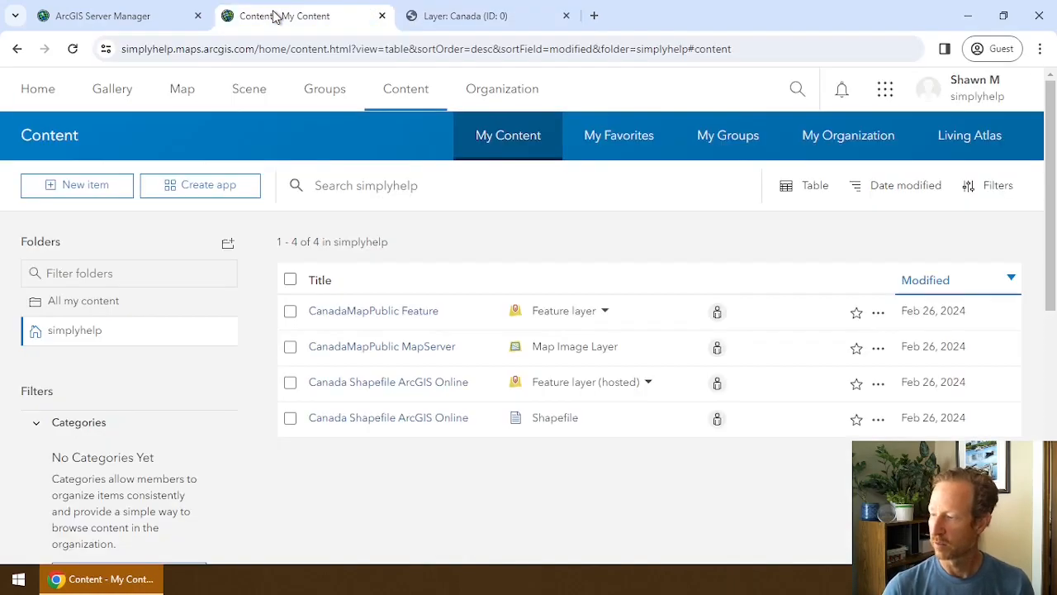
click(111, 187)
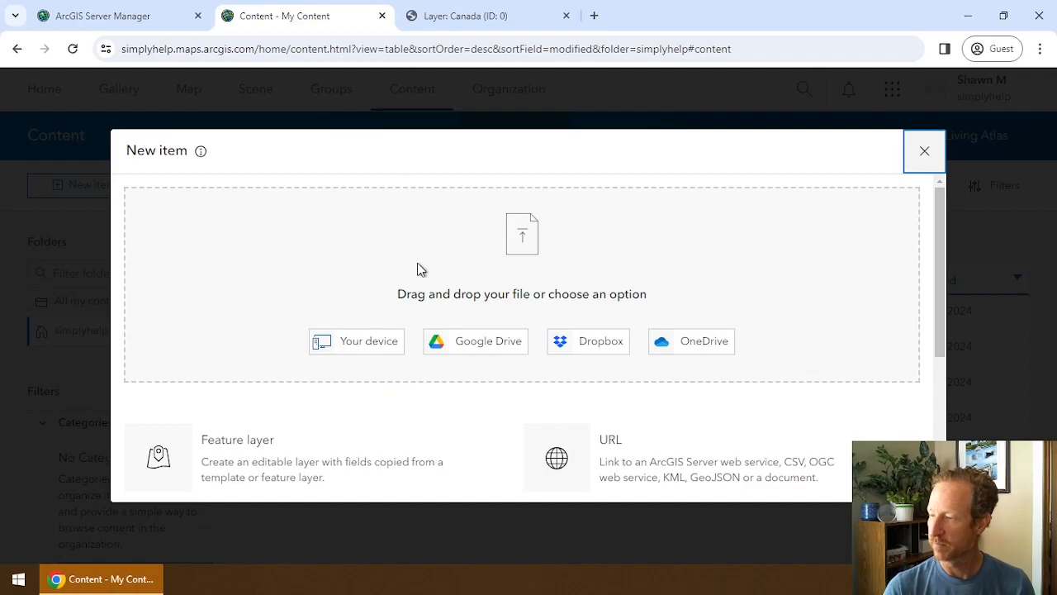
Create the new item from a URL, pasting the private MapServer/0 address, and continue.
click(567, 474)
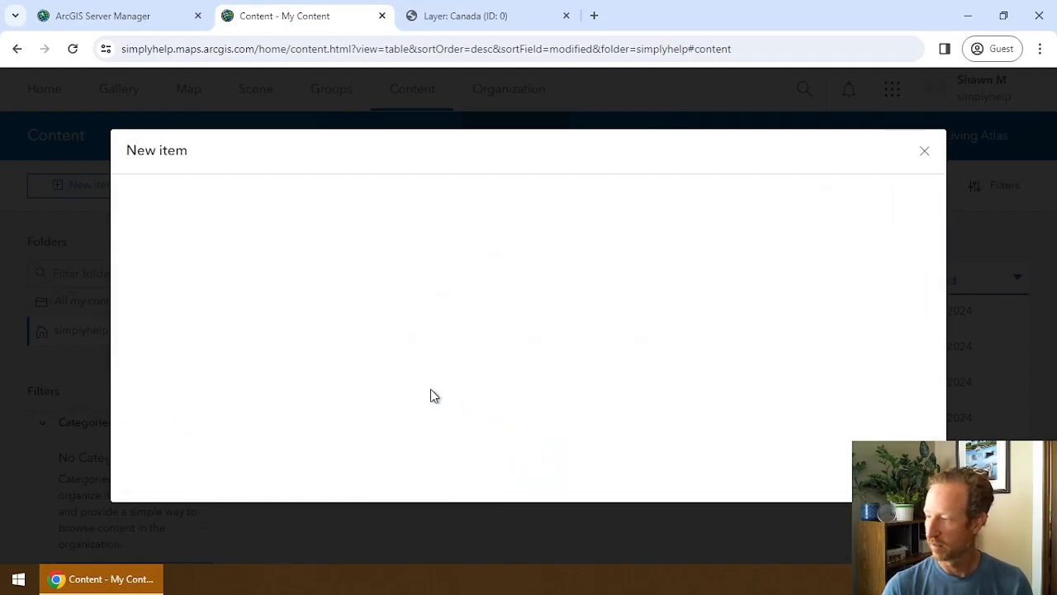
click(221, 223)
key(ctrl+v)
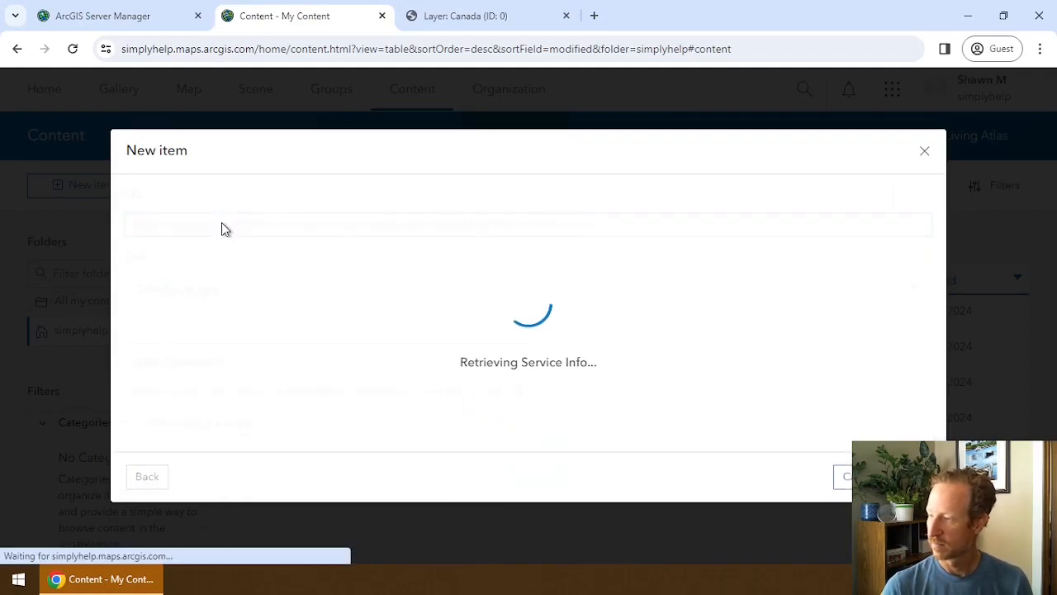
scroll(628, 381, down, 1)
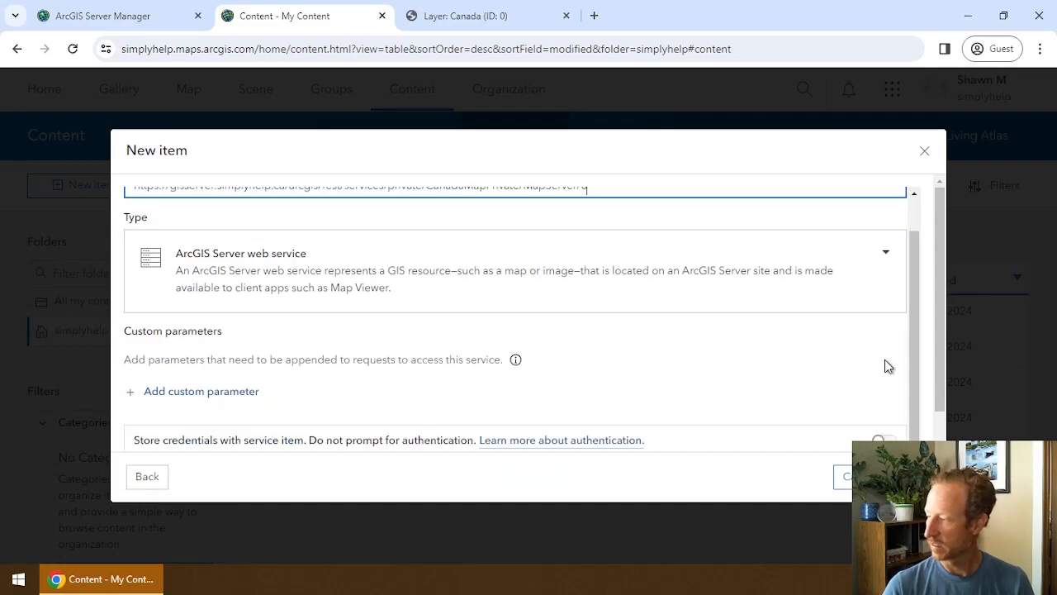
scroll(932, 360, down, 1)
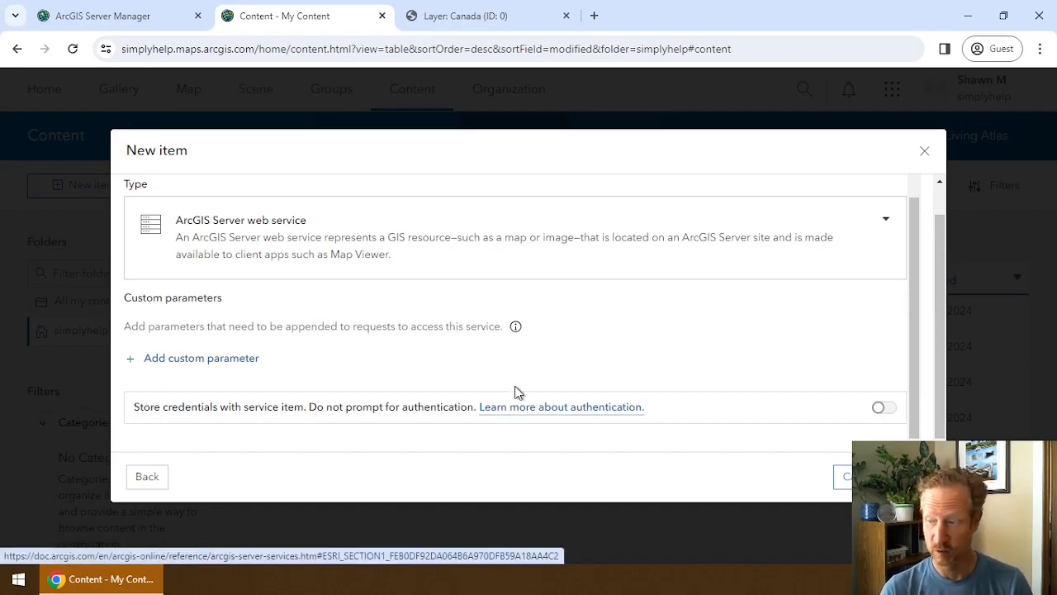
click(909, 476)
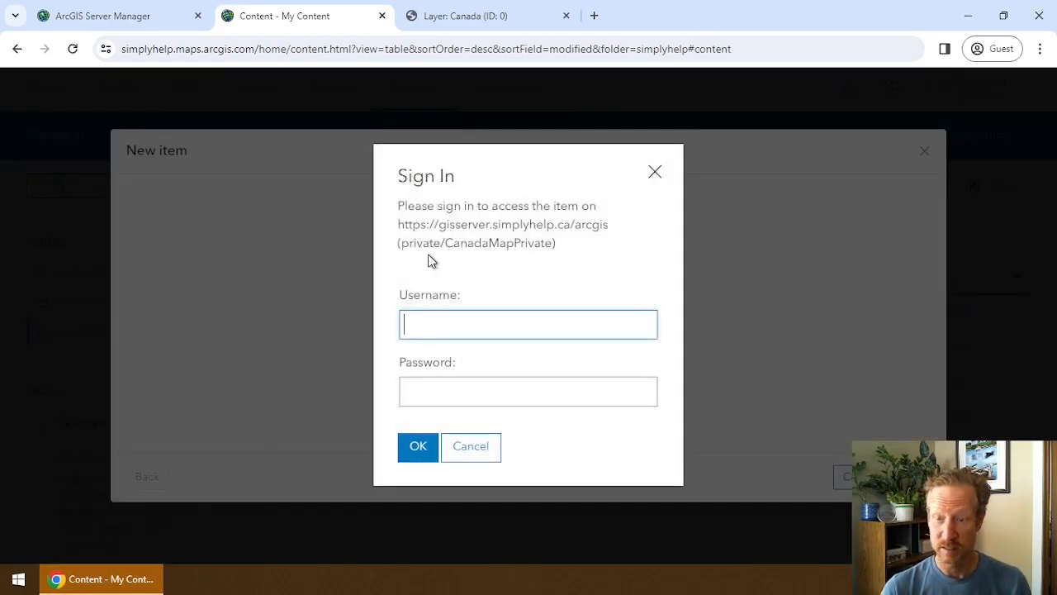
Sign in to the server with its username and password in the Sign In prompt.
click(457, 20)
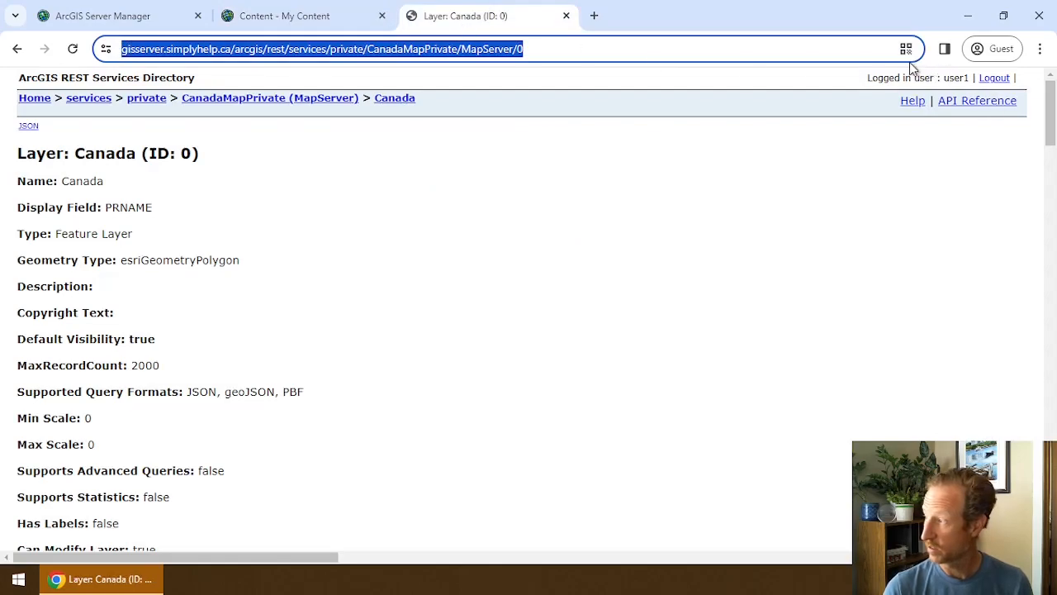
click(363, 17)
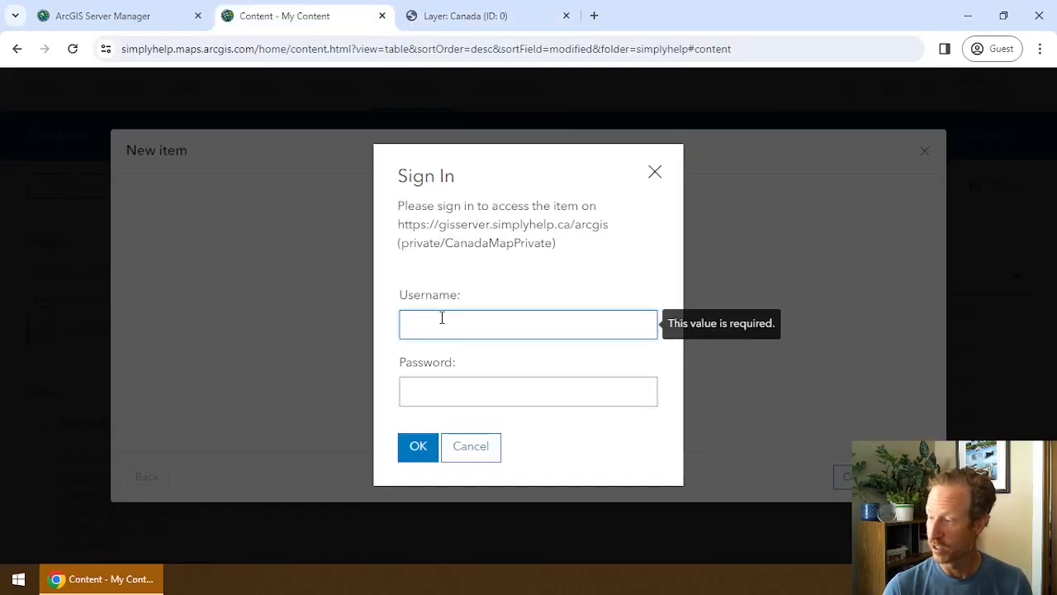
text(user1)
key(Tab)
text(•••••••)
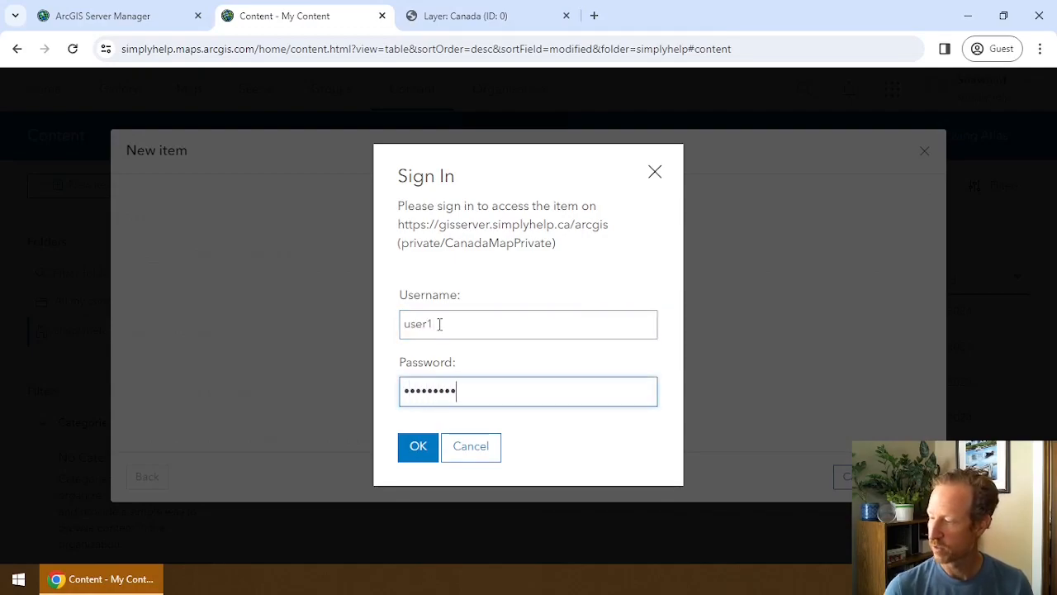
text(••)
click(417, 447)
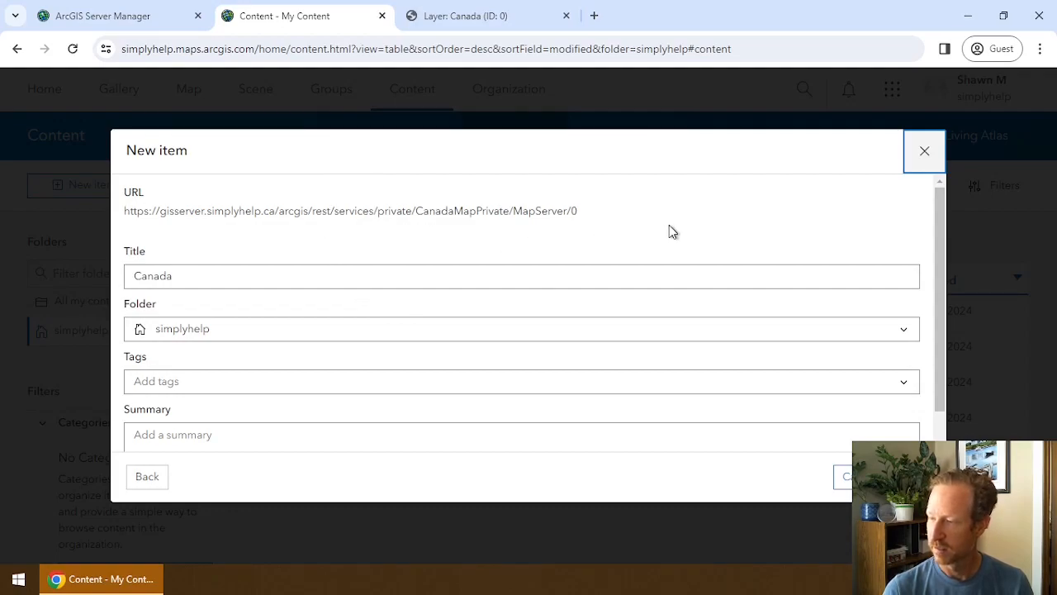
Retitle the item 'CanadaMapPrivate Direct' and create it.
scroll(690, 241, down, 1)
scroll(281, 237, up, 1)
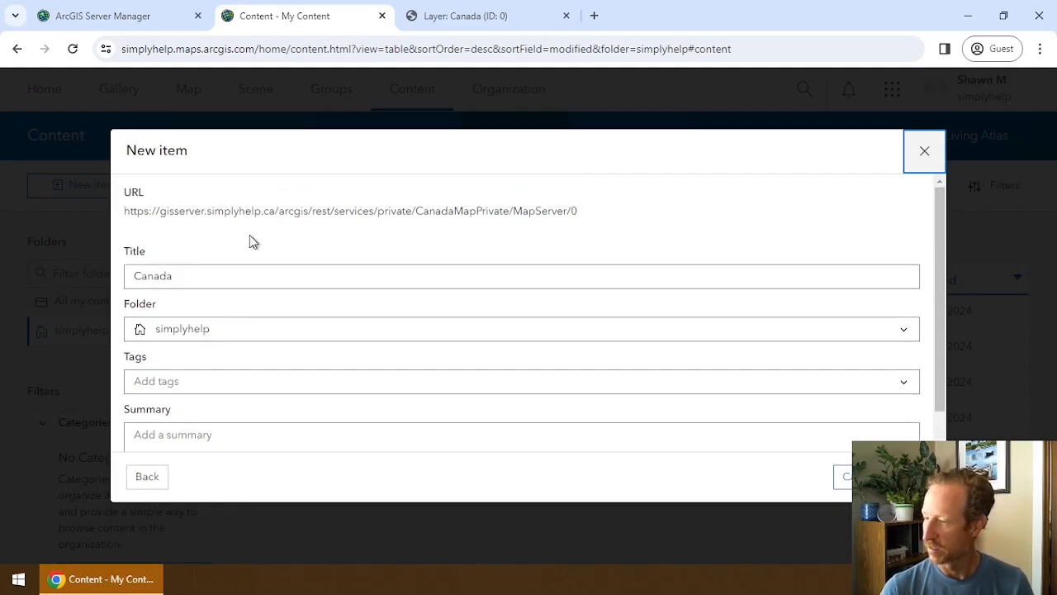
click(203, 273)
text(Map)
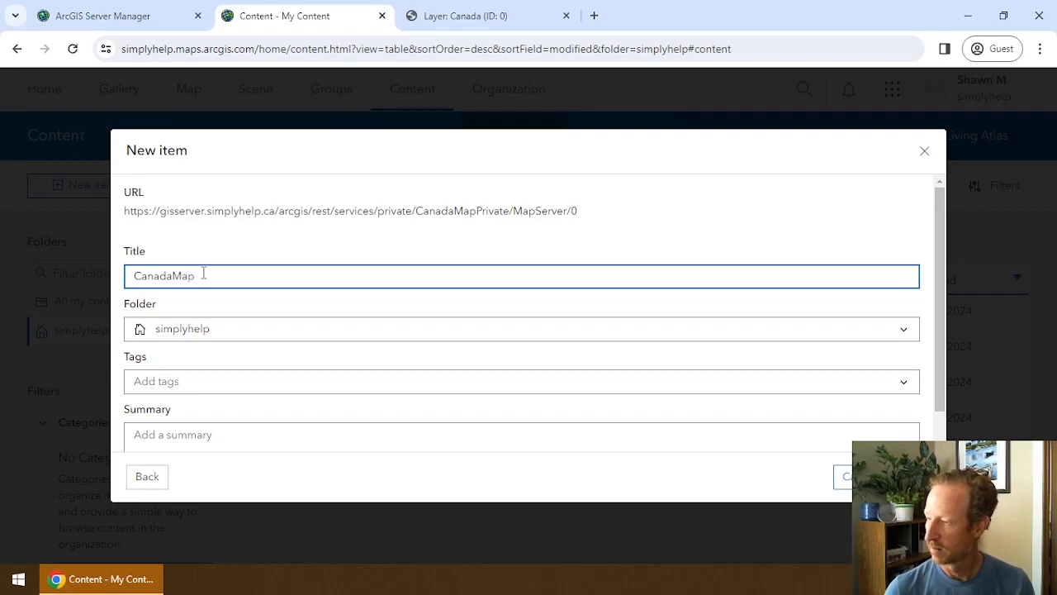
text(Private)
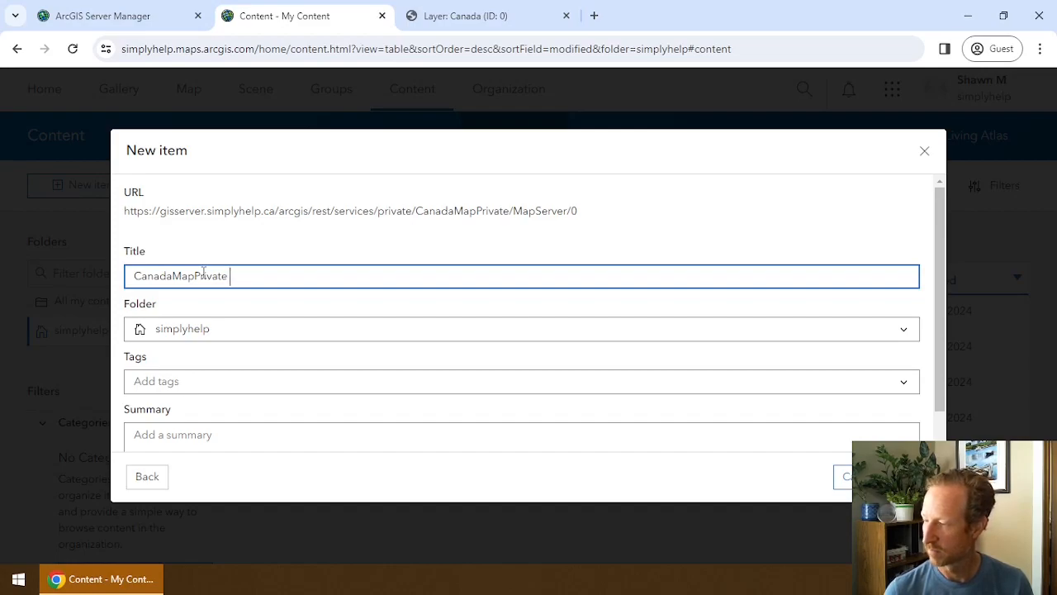
text( Direct)
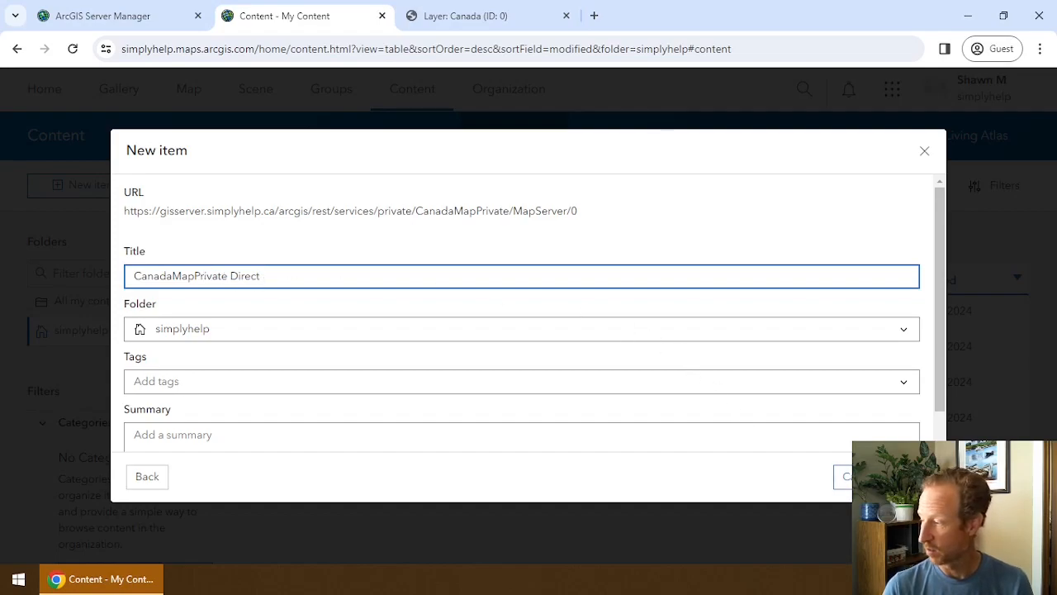
click(842, 476)
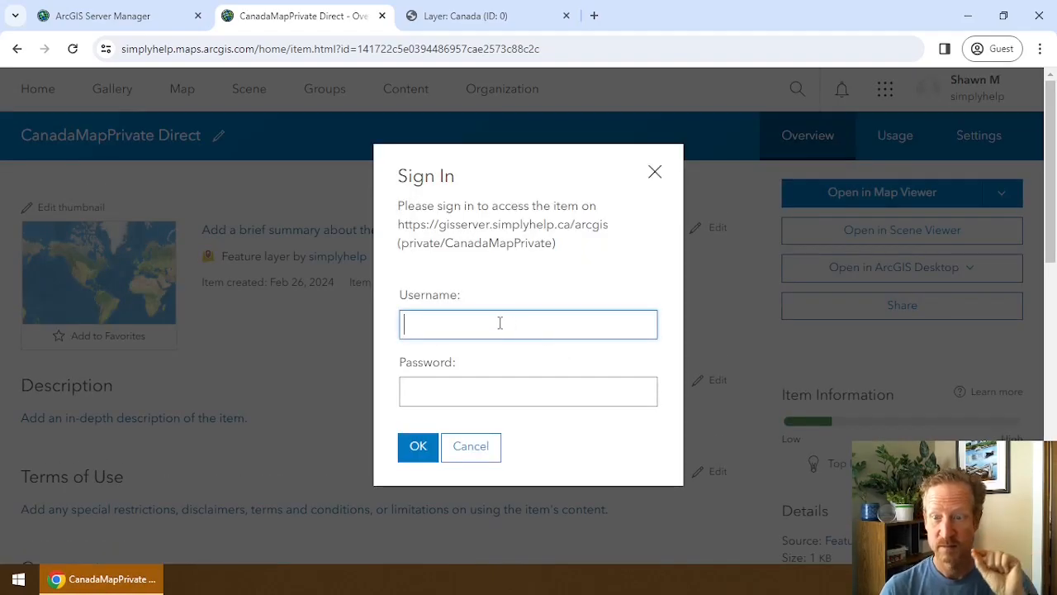
Enter the server credentials to open the item, then return to My Content.
text(user1)
key(Tab)
text(**********)
key(Return)
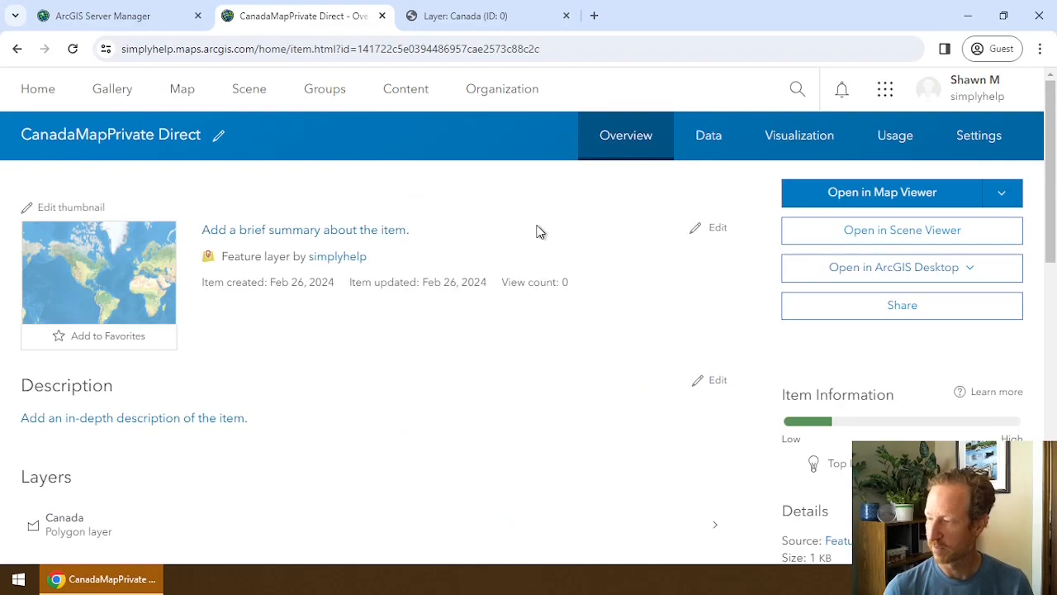
click(417, 92)
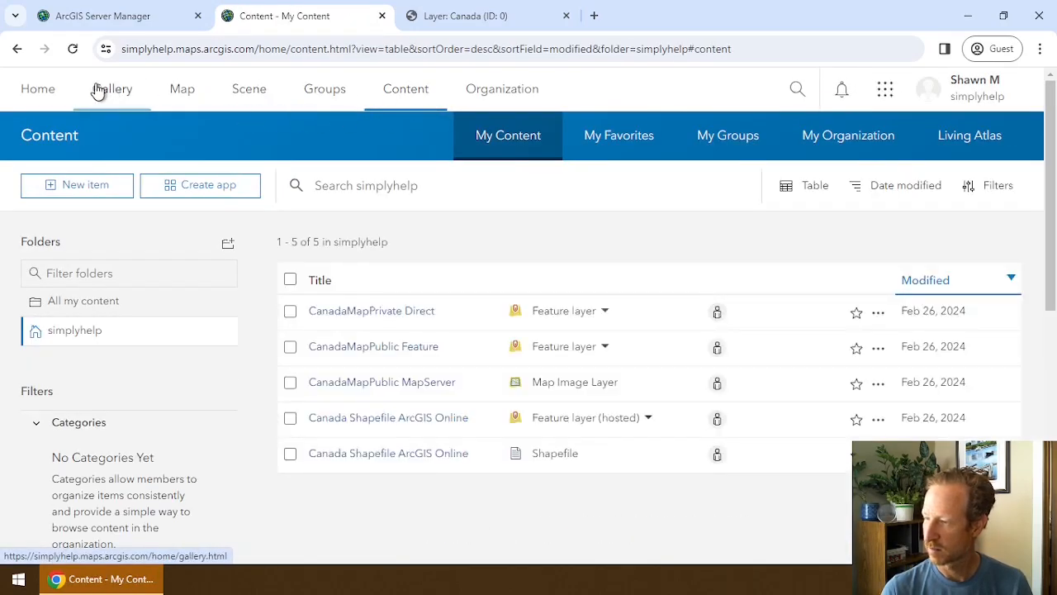
Start a new map and add the CanadaMapPrivate Direct layer from My content.
click(183, 91)
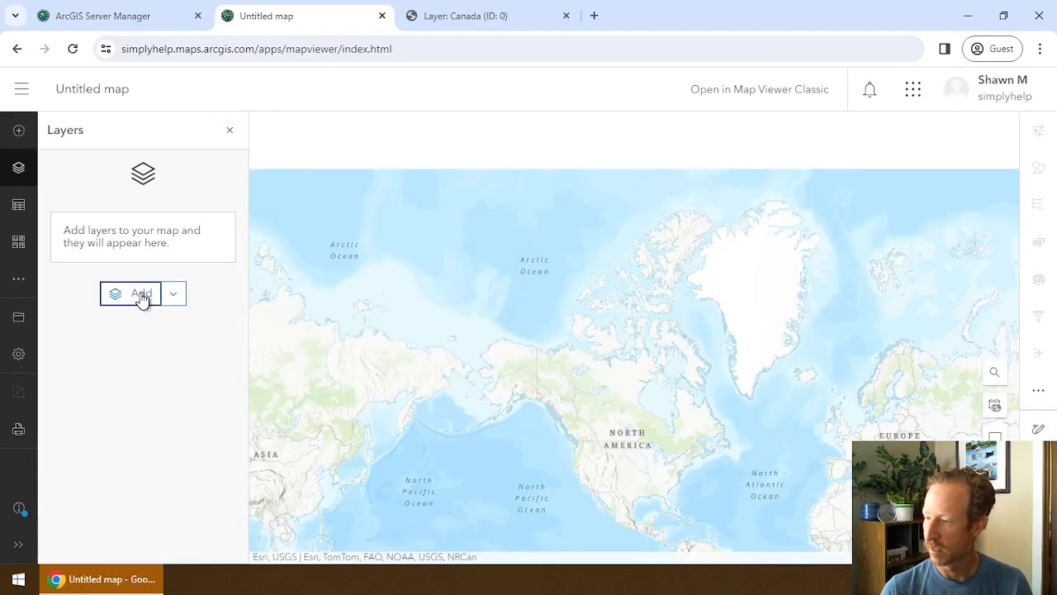
click(139, 294)
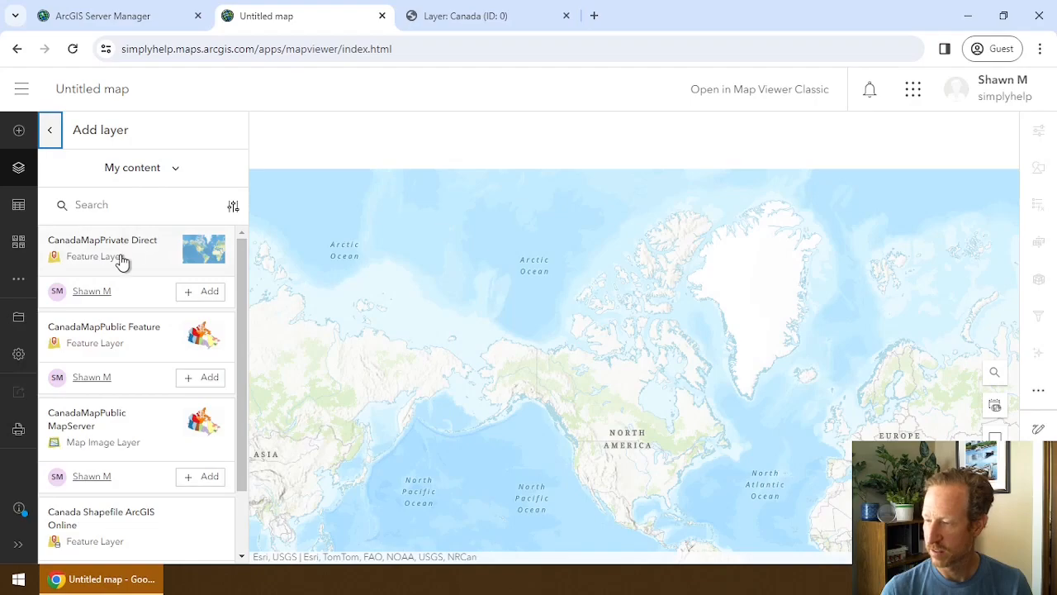
click(111, 246)
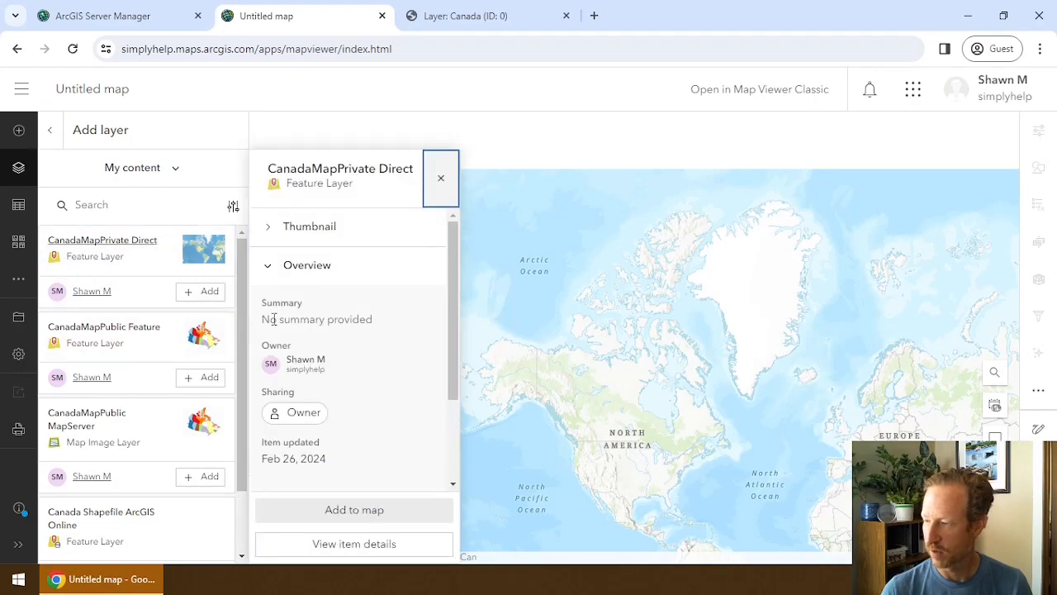
click(377, 516)
Sign in with the server username and password to load the layer.
click(421, 280)
text(User)
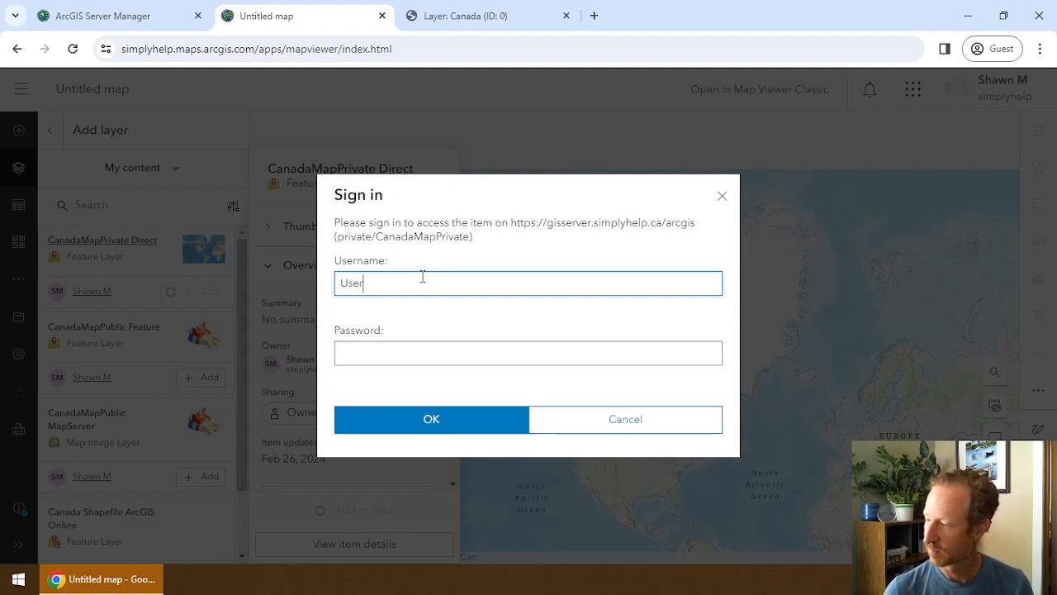
text(user)
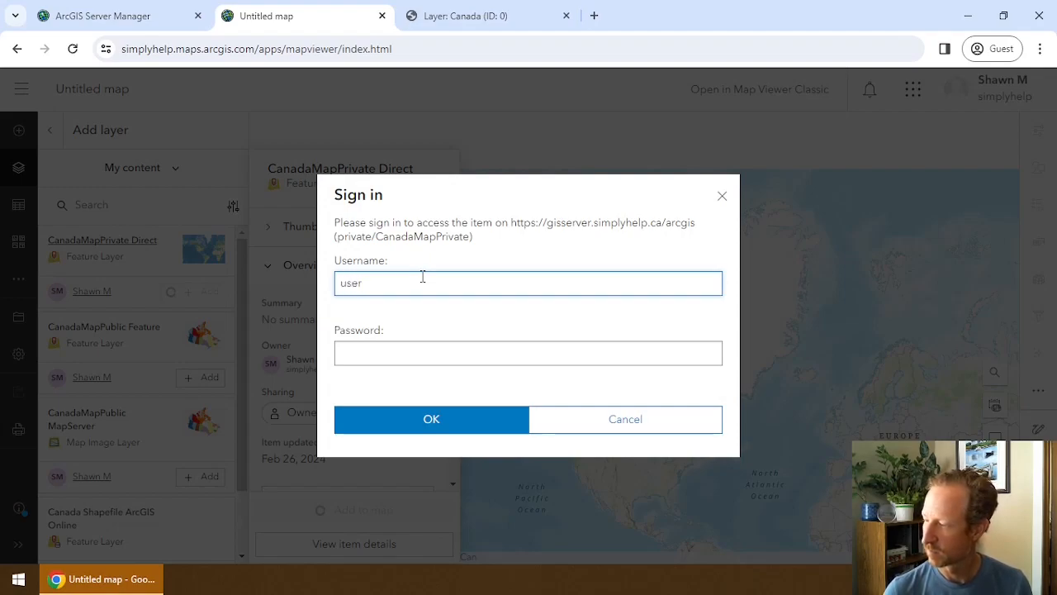
key(Tab)
text(•••)
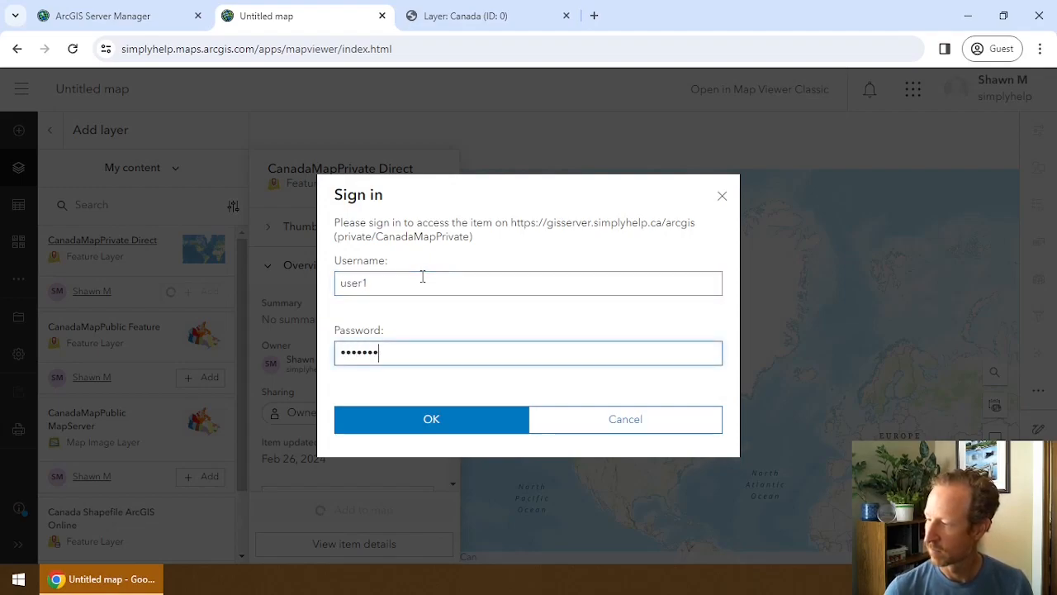
key(Return)
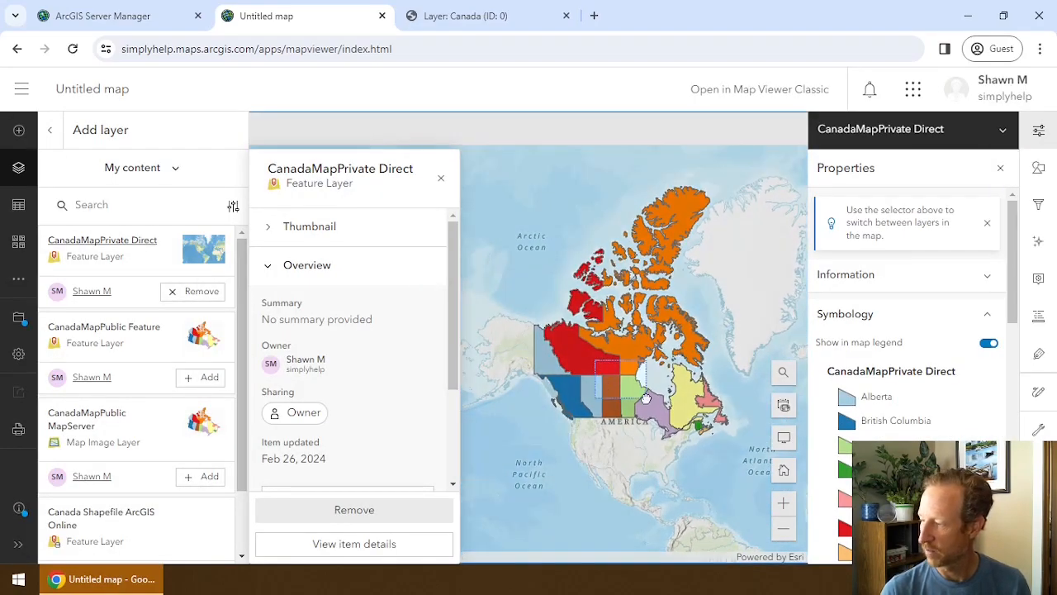
Pan the map across British Columbia, the Northwest Territories and Manitoba.
scroll(648, 407, up, 3)
drag(568, 356, 577, 286)
drag(578, 337, 649, 341)
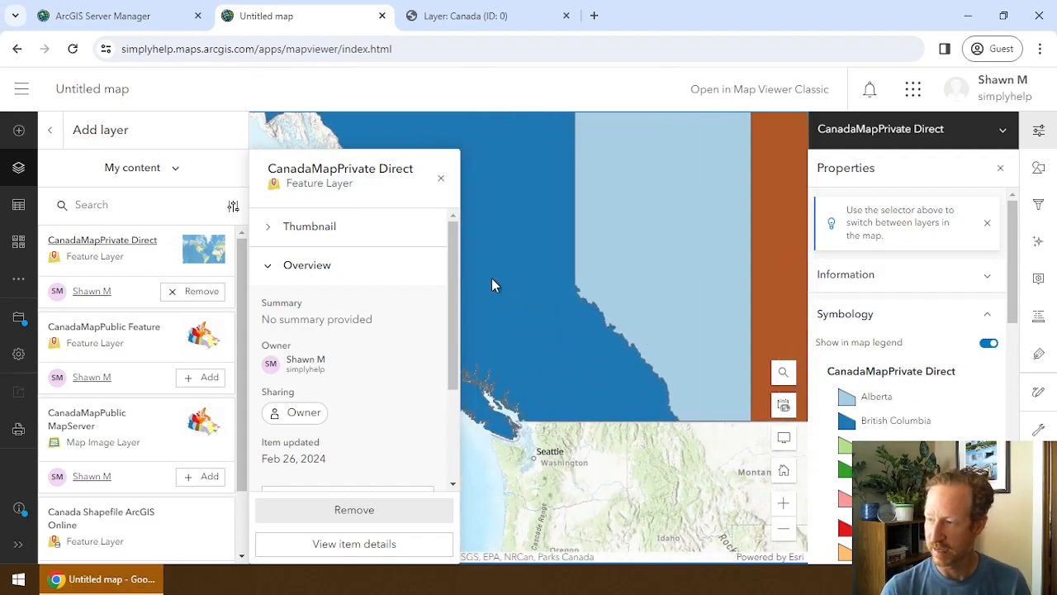
click(441, 177)
drag(551, 245, 495, 382)
drag(595, 239, 567, 396)
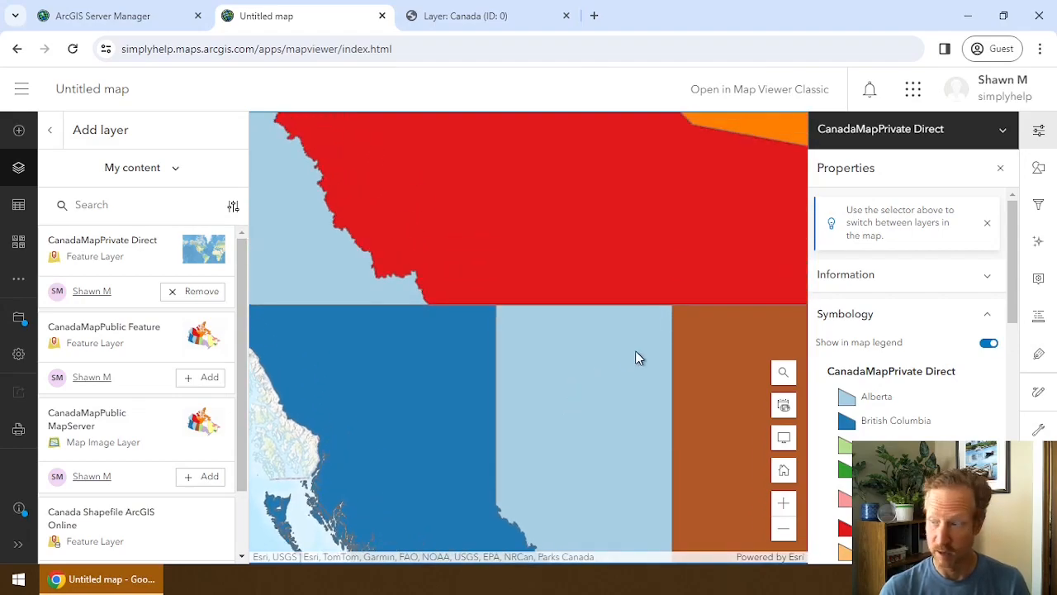
drag(635, 356, 559, 330)
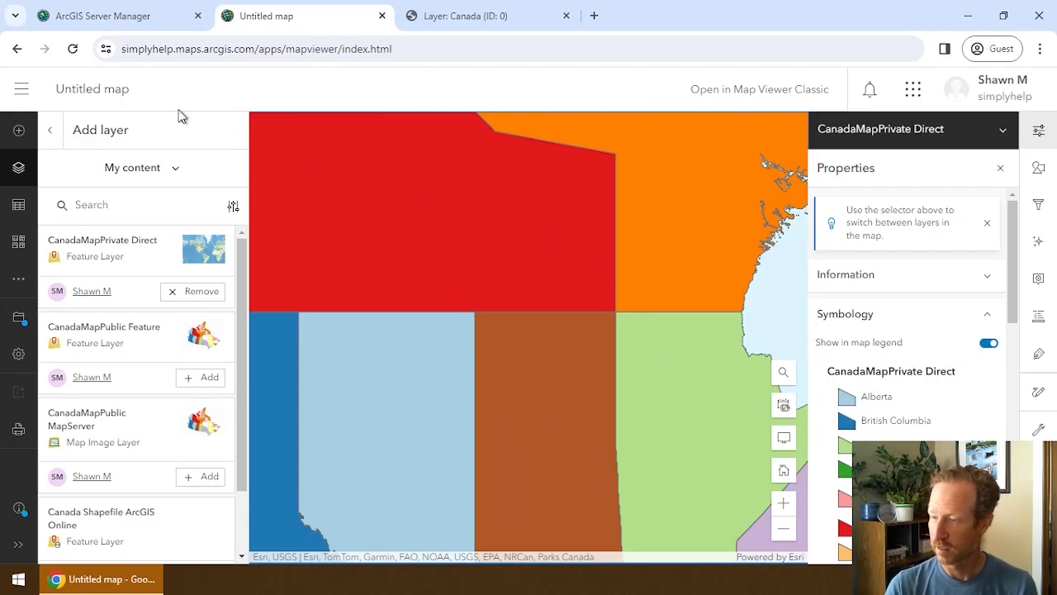
Toggle the CanadaMapPrivate Direct layer's visibility off and on twice, leaving it shown.
click(49, 130)
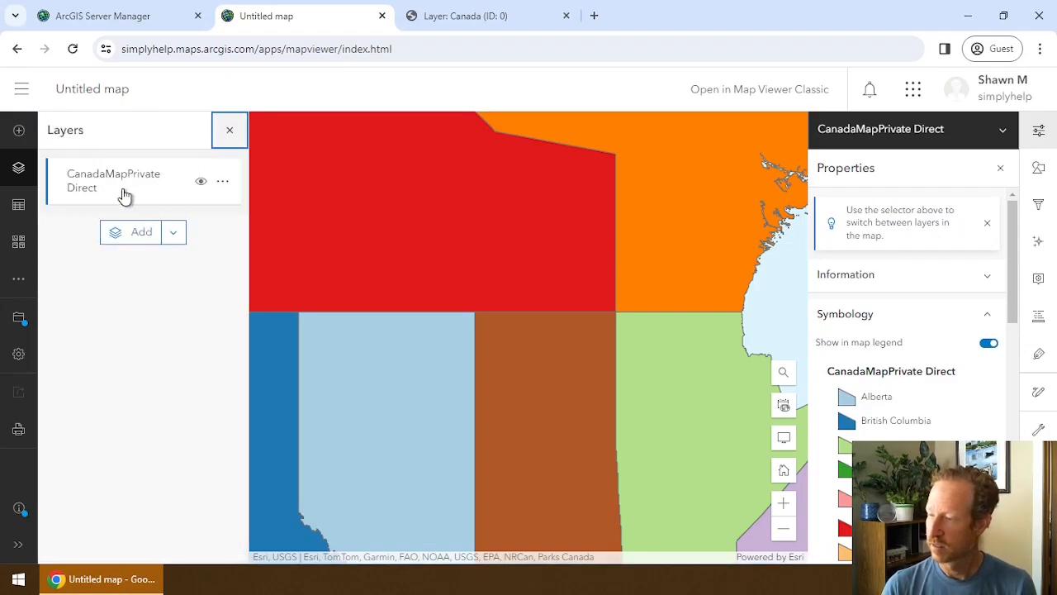
click(200, 185)
click(200, 185)
click(200, 184)
click(200, 185)
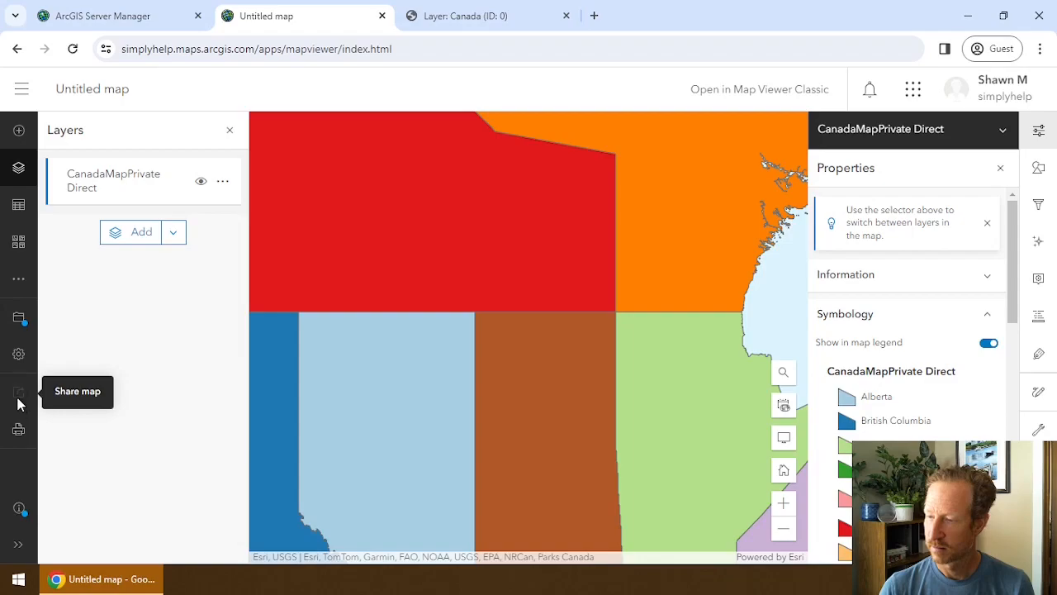
Leave the map for Content and start a new item from the pasted private service REST URL.
click(22, 90)
click(76, 438)
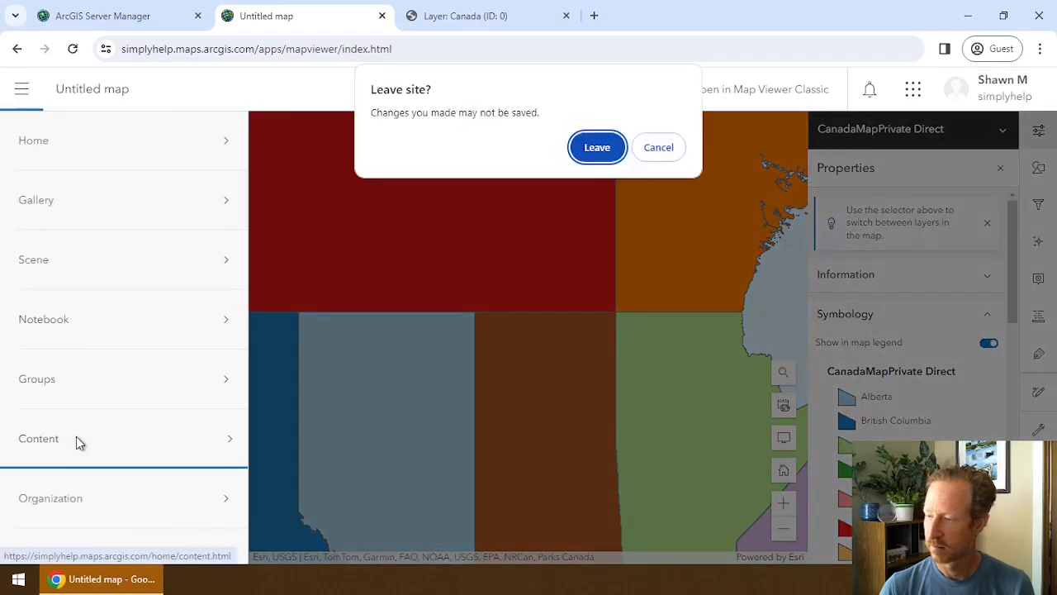
click(597, 148)
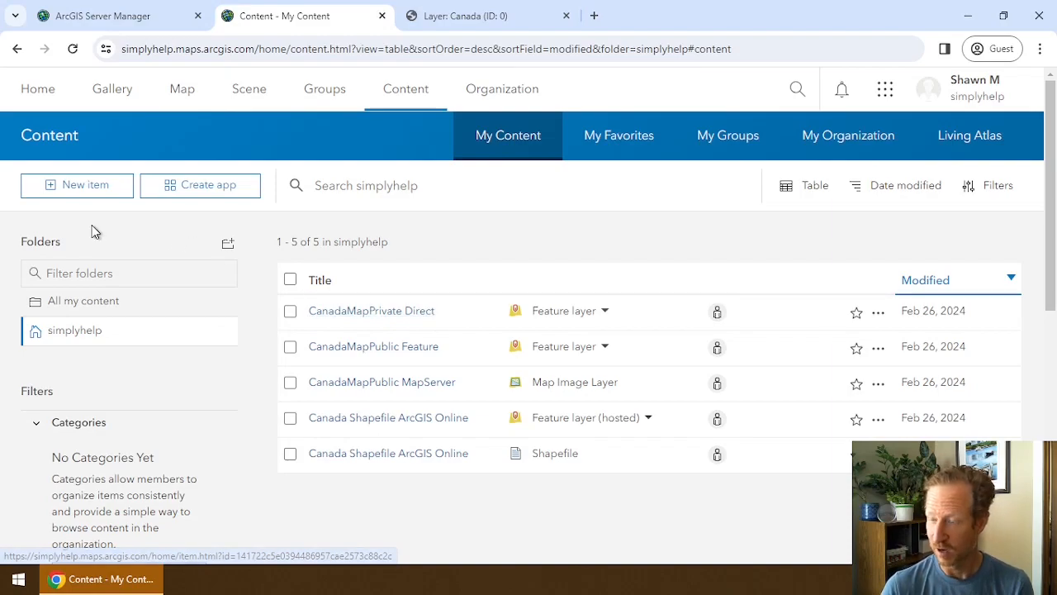
click(95, 204)
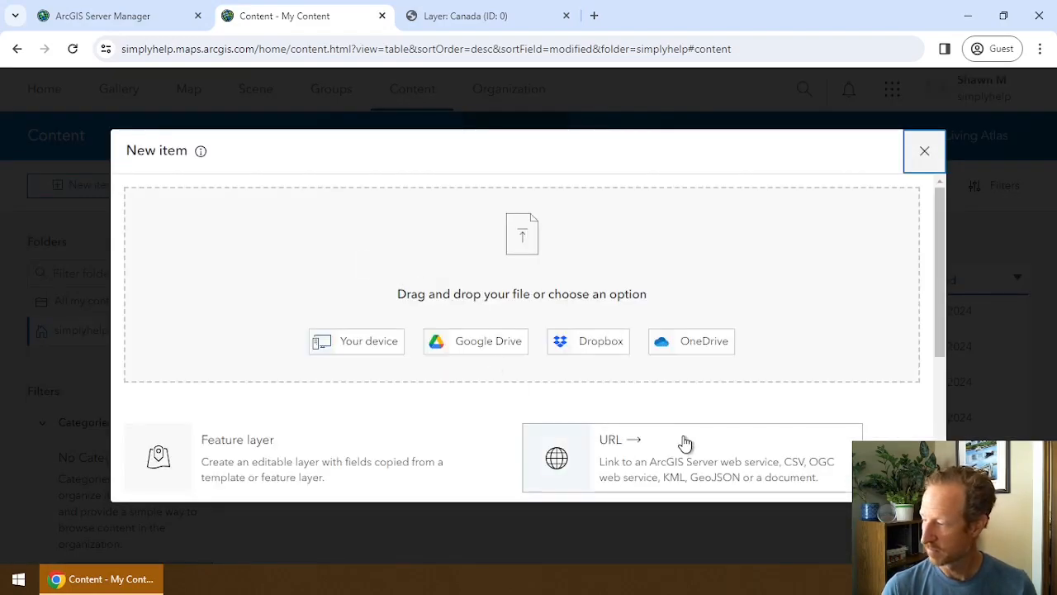
click(656, 442)
click(285, 223)
text(https://gisserver.simplyhelp.ca/arcgis/rest/services/private/CanadaMapPrivate/MapServer/0)
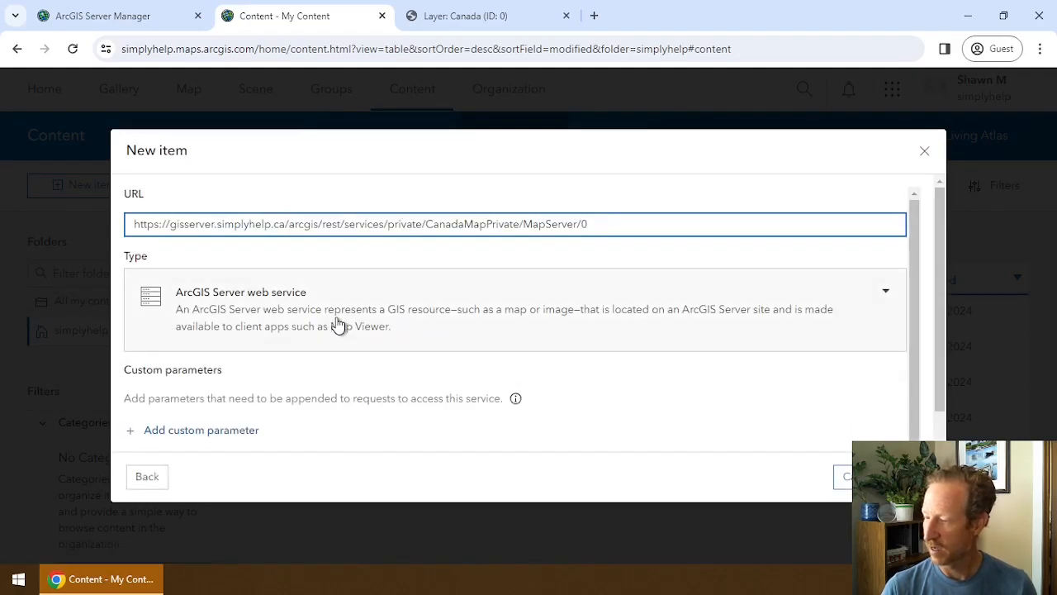
scroll(748, 394, down, 1)
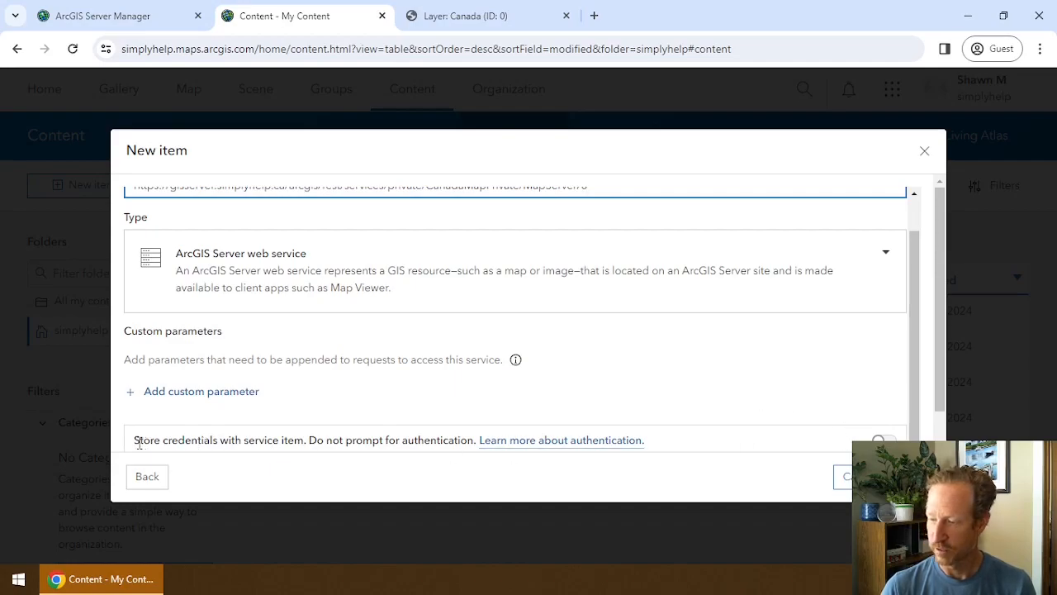
Store credentials with the item and enter the server username and password.
click(880, 440)
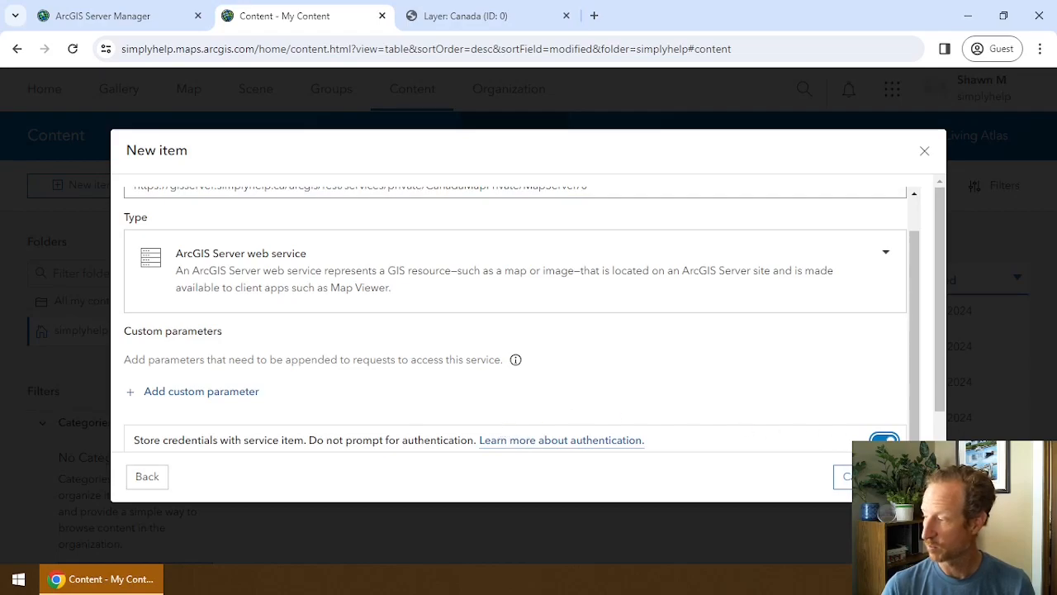
click(844, 477)
click(279, 214)
text(user1)
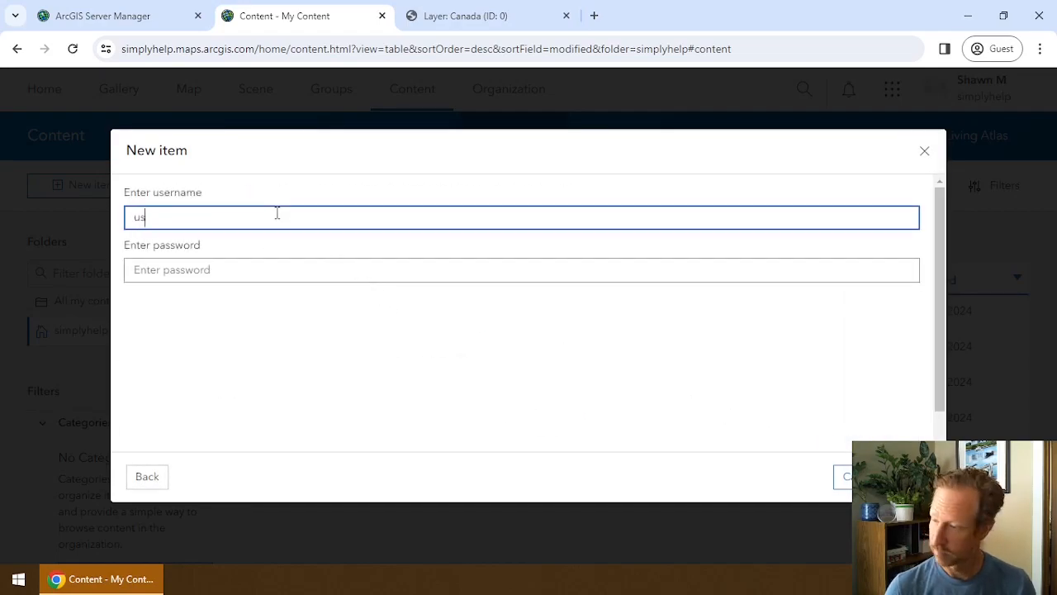
key(Tab)
text(password)
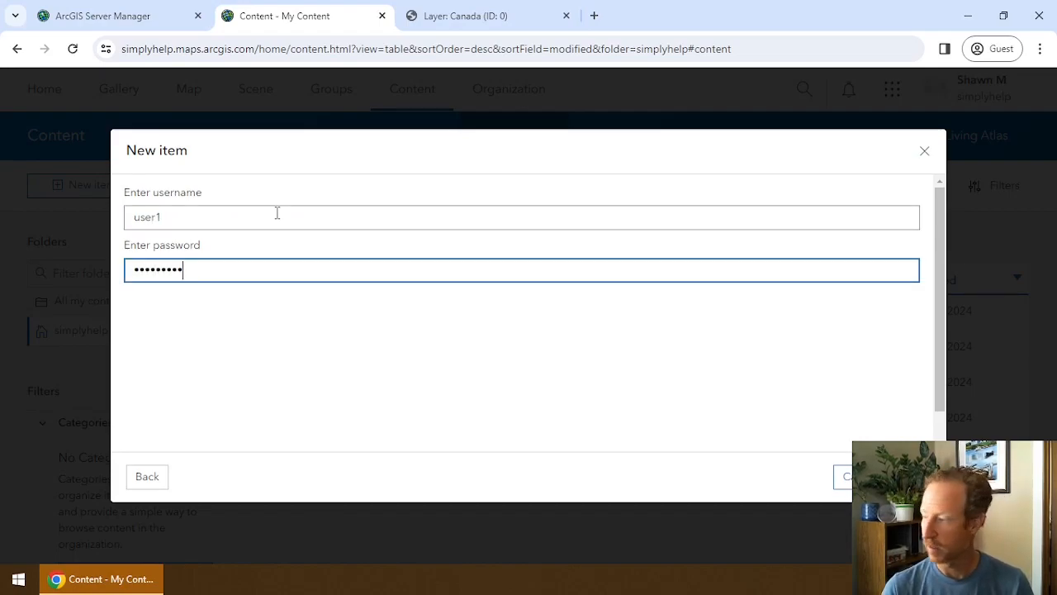
Save the item titled 'CanadaMapPrivate Proxy' and return to My Content.
click(867, 477)
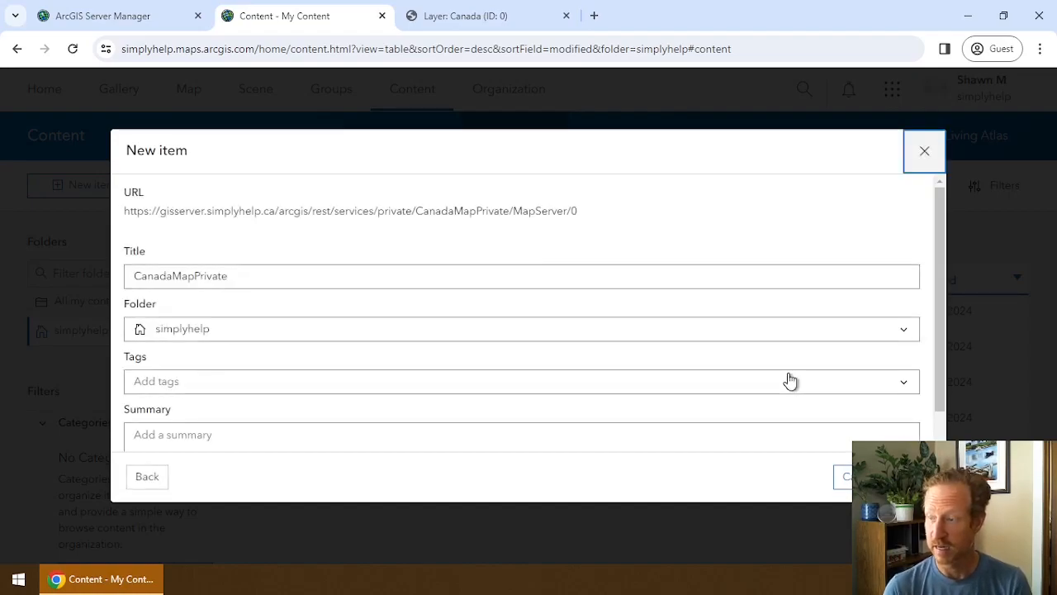
click(463, 279)
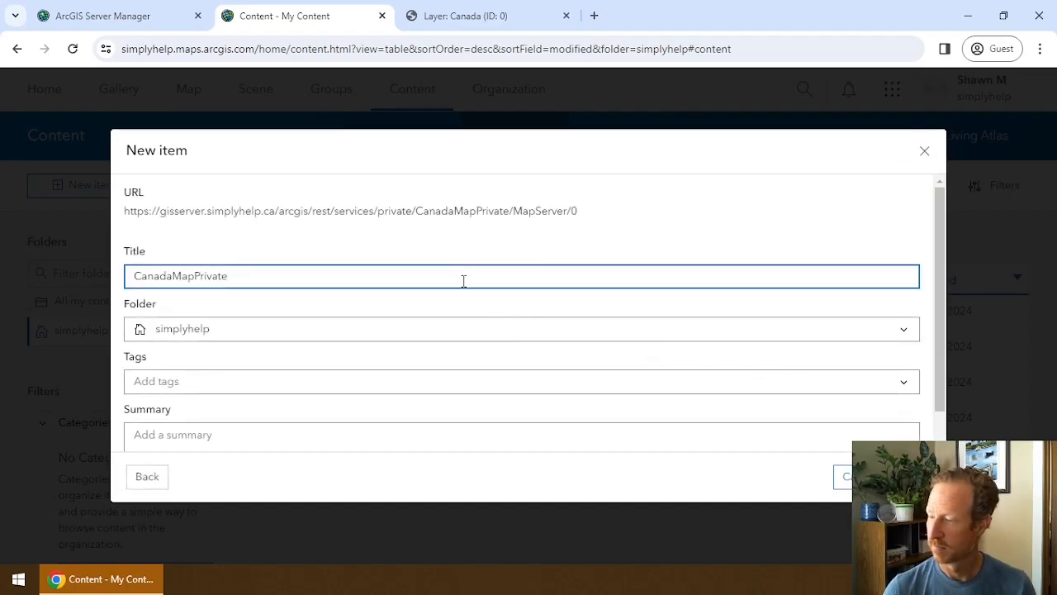
text(Proxy)
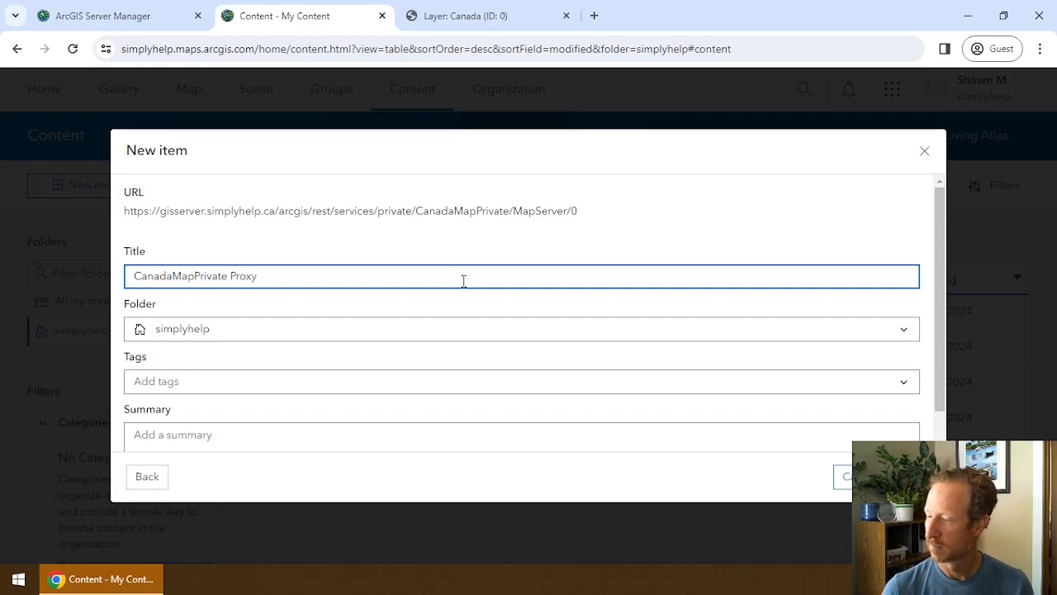
key(Return)
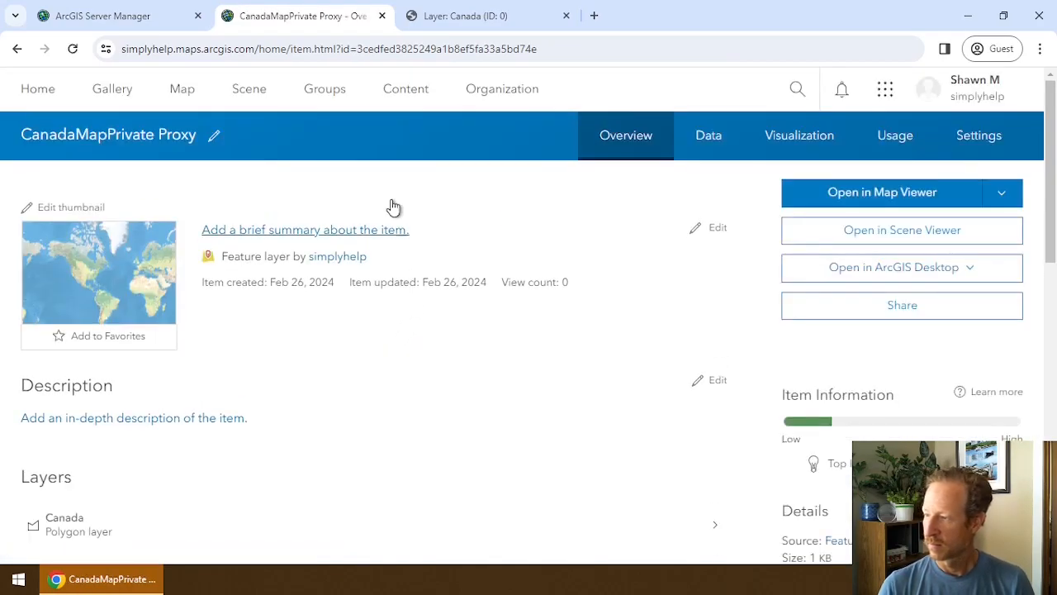
click(407, 89)
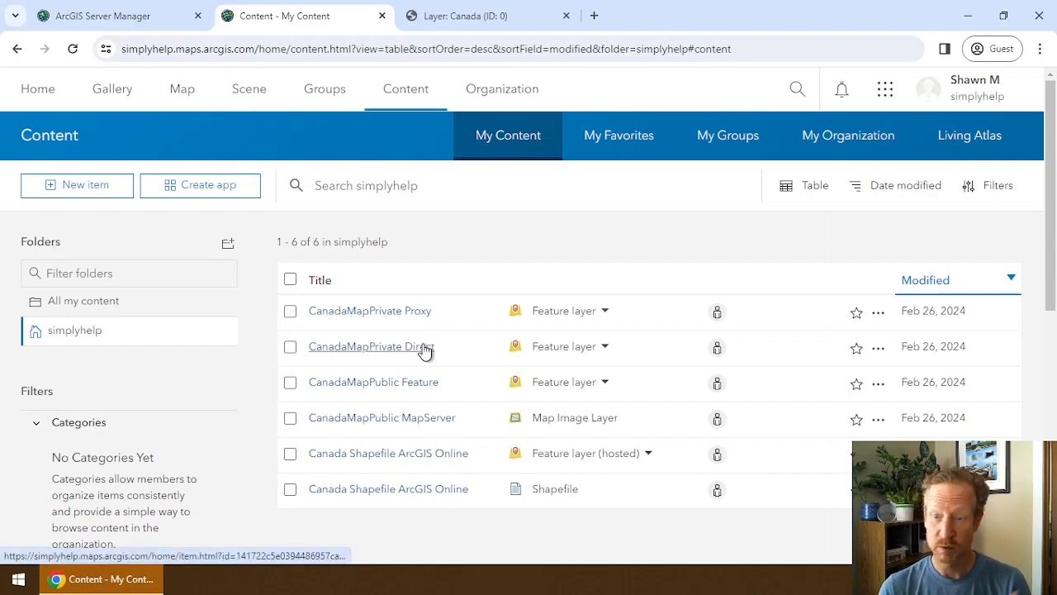
Open CanadaMapPrivate Proxy in Map Viewer and close the Layer: Canada REST tab.
click(878, 312)
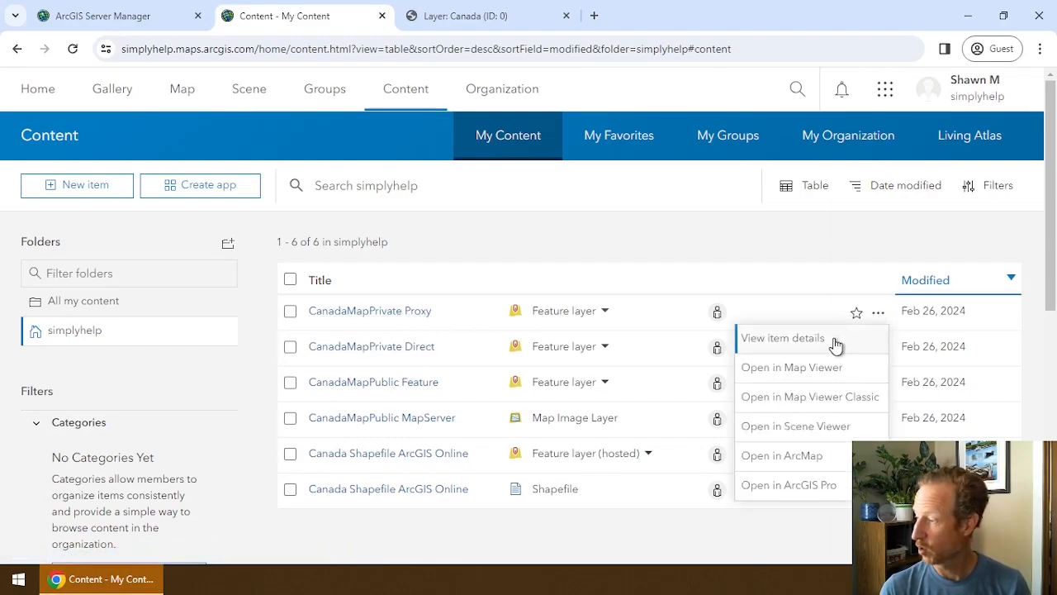
click(823, 367)
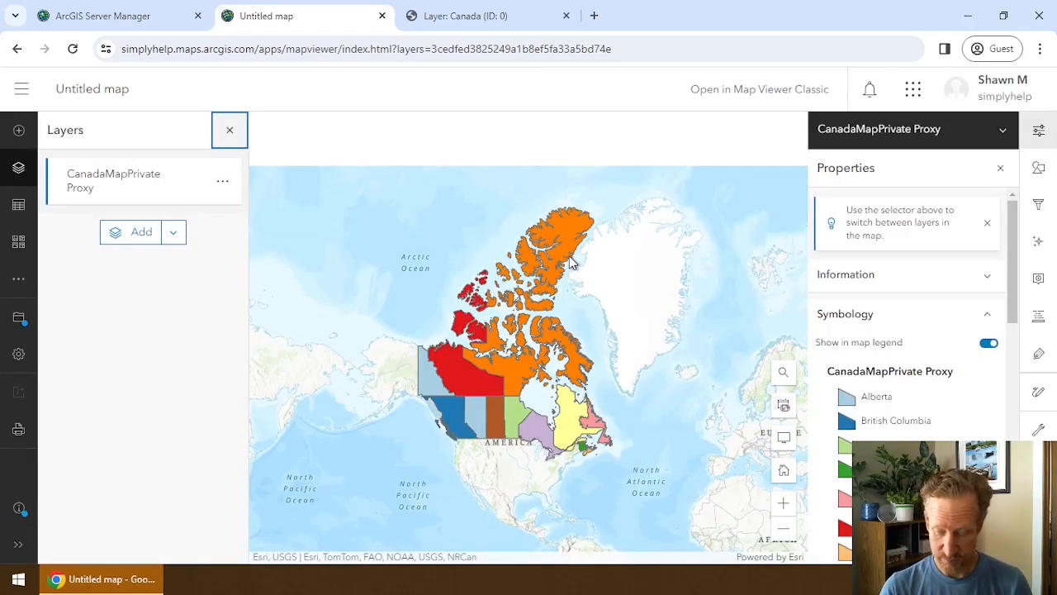
click(461, 25)
click(566, 15)
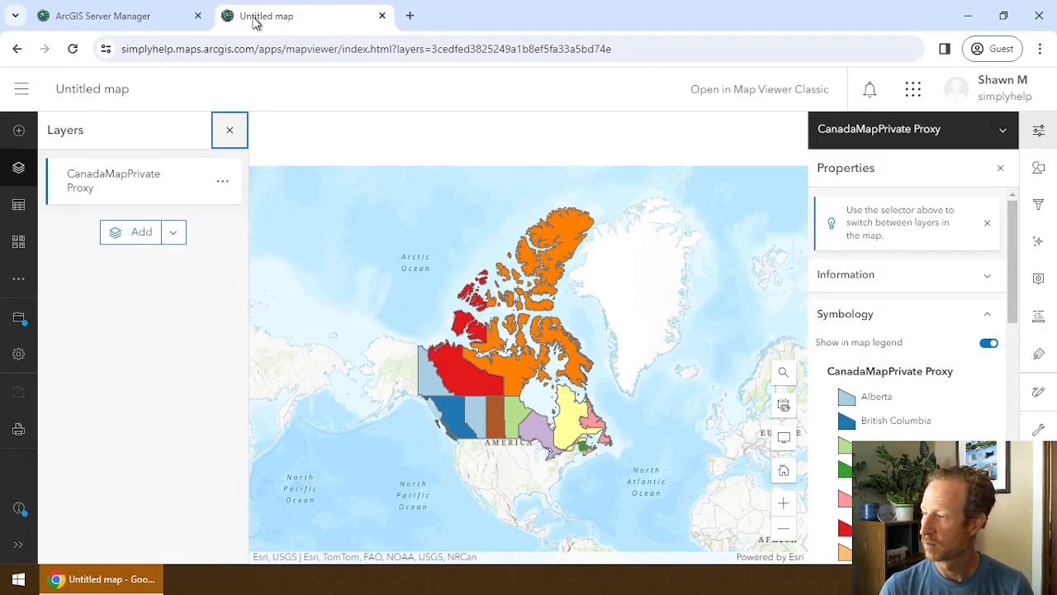
click(170, 23)
click(296, 22)
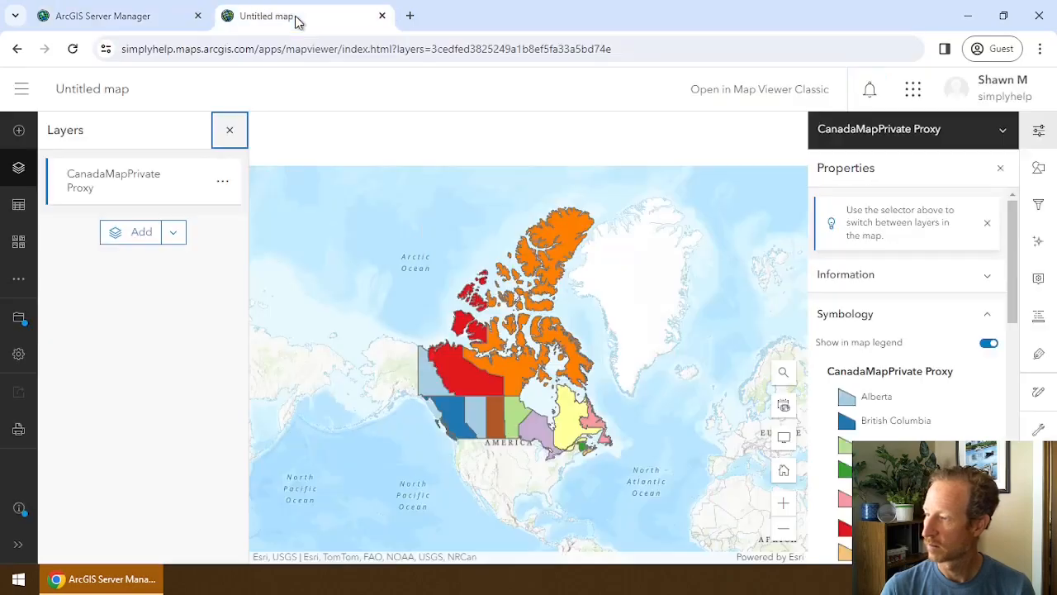
click(22, 88)
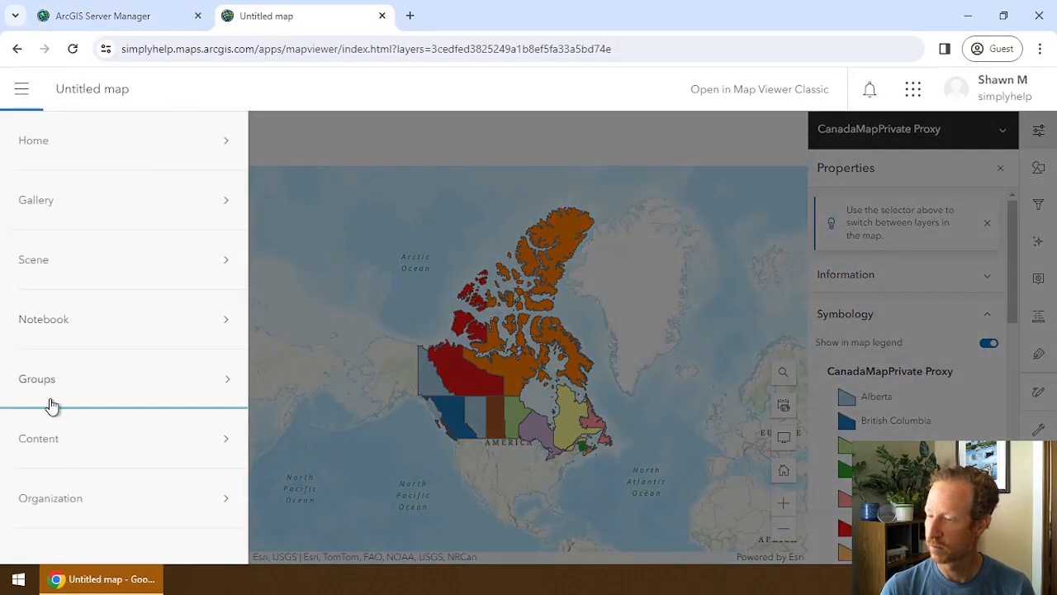
Leave the unsaved map for Content and view the CanadaMapPrivate Proxy item details.
click(55, 450)
click(605, 145)
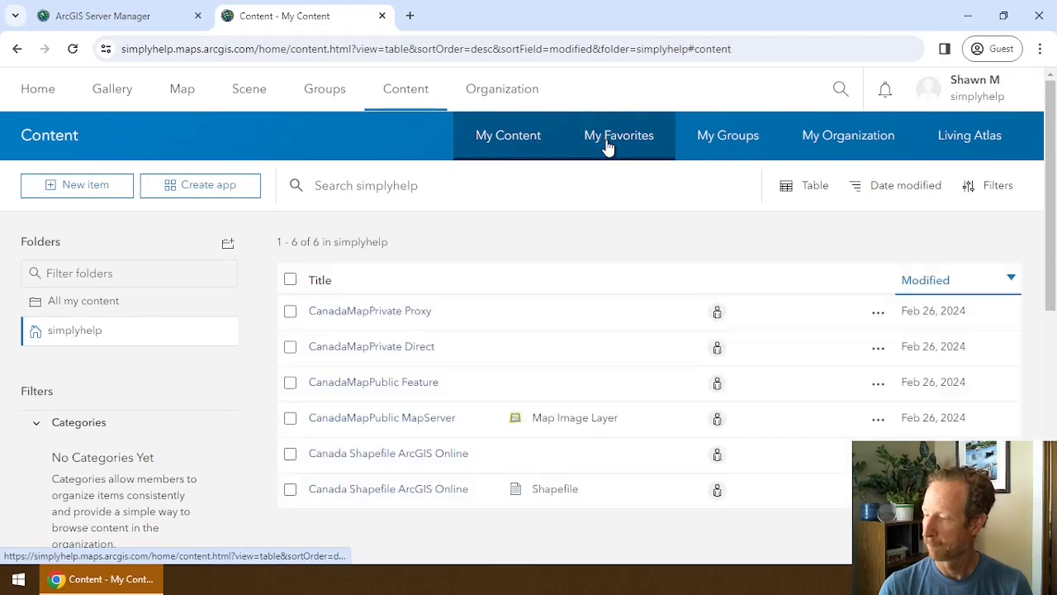
click(877, 312)
click(844, 334)
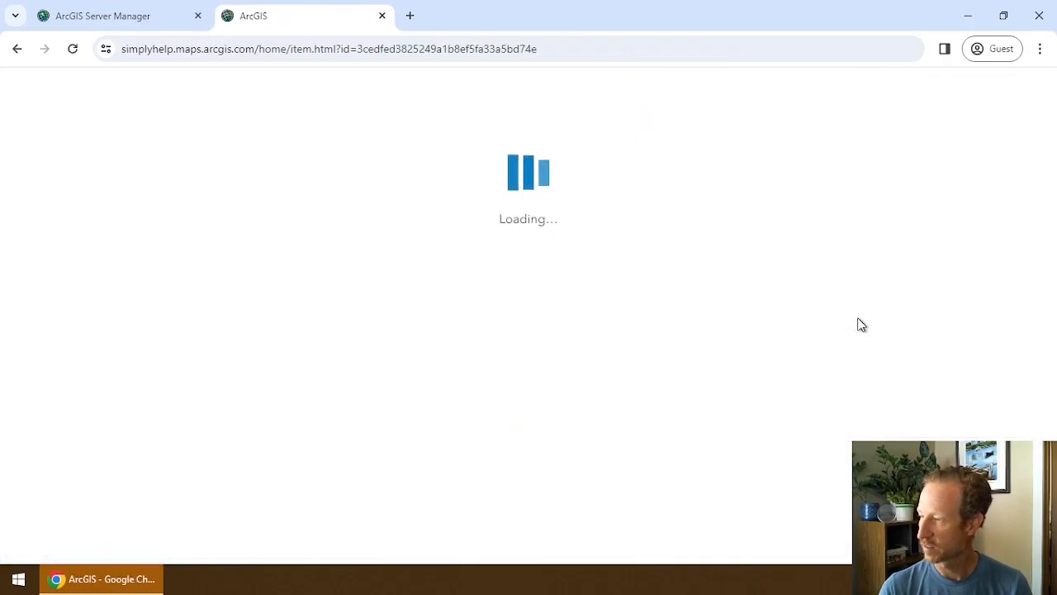
click(130, 18)
click(252, 17)
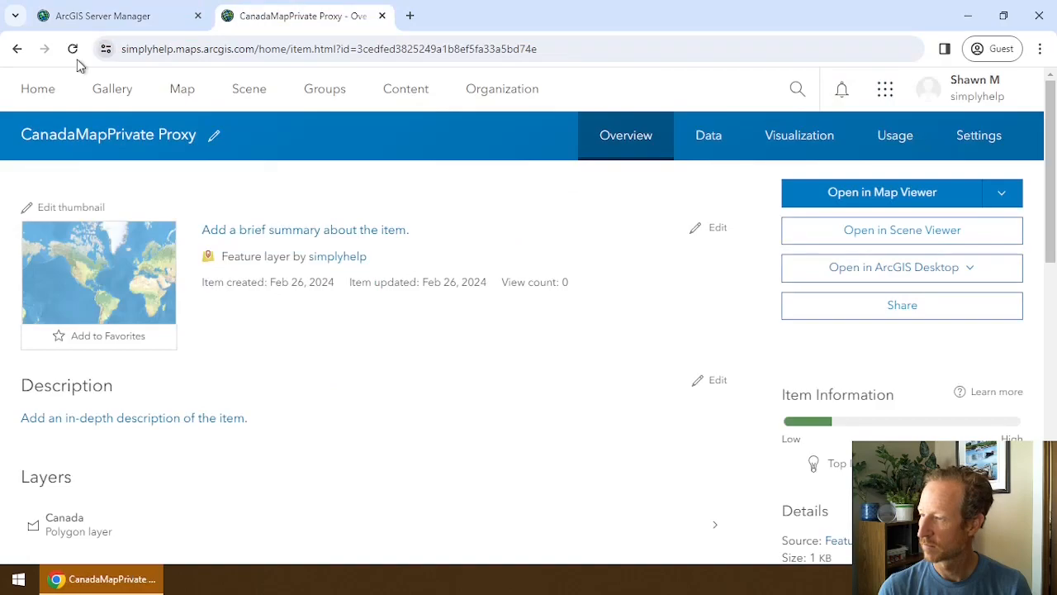
click(18, 50)
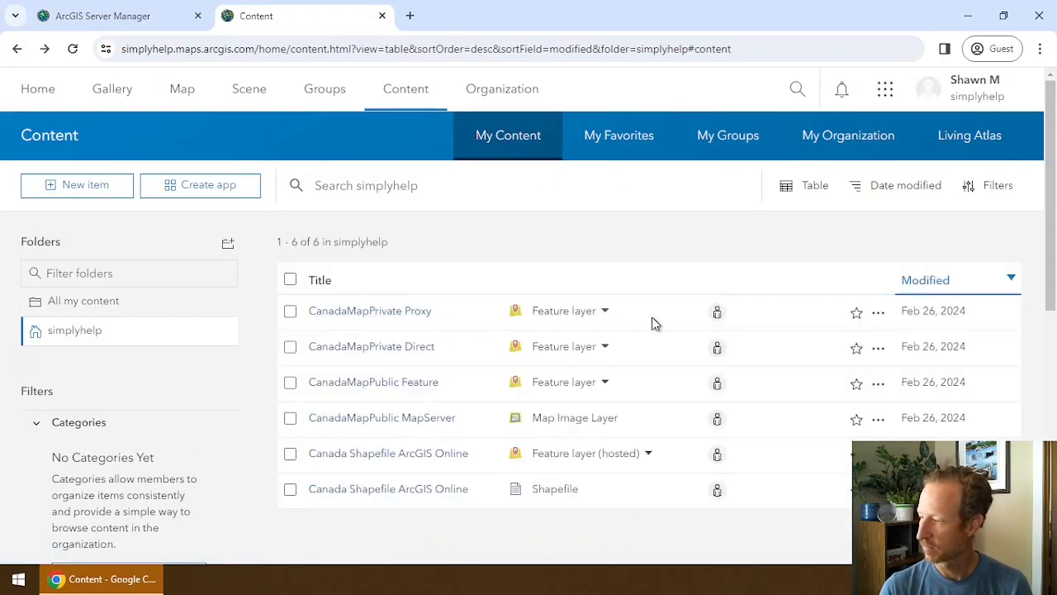
Open the CanadaMapPrivate Proxy item details in a new browser tab.
right_click(882, 319)
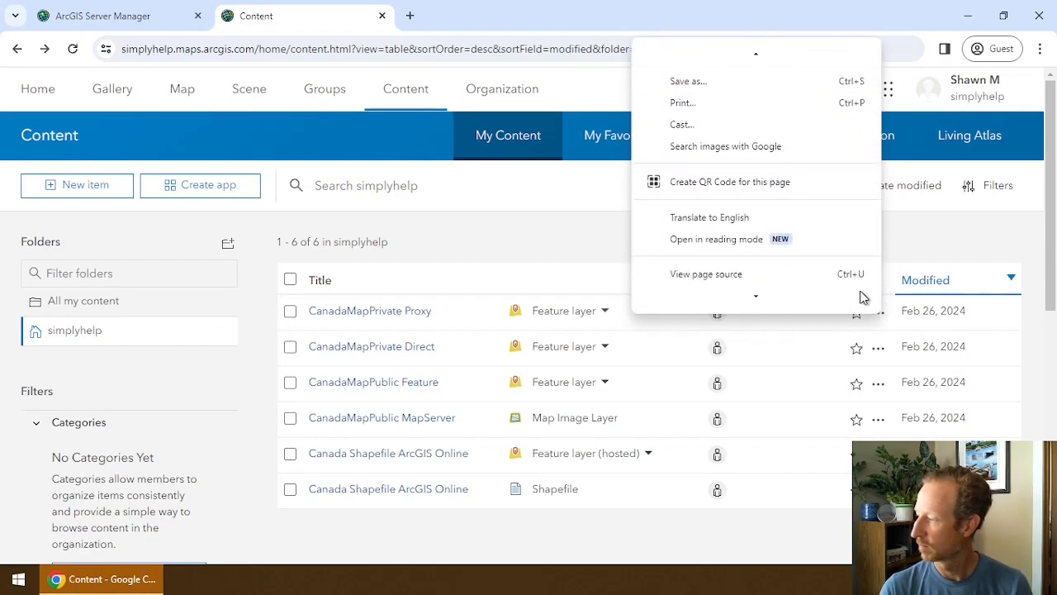
click(882, 322)
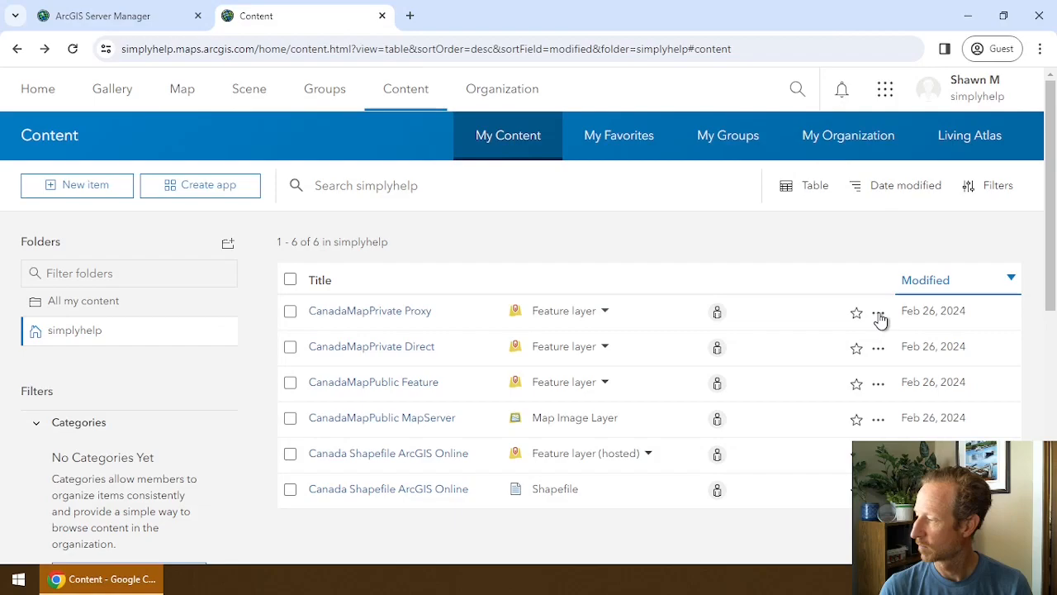
right_click(880, 320)
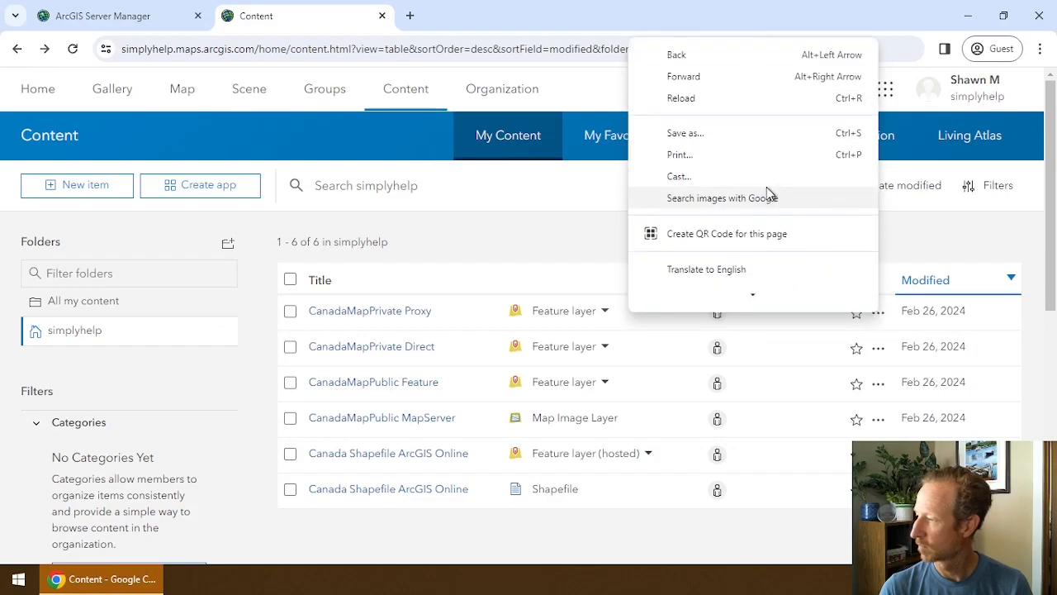
scroll(766, 190, down, 2)
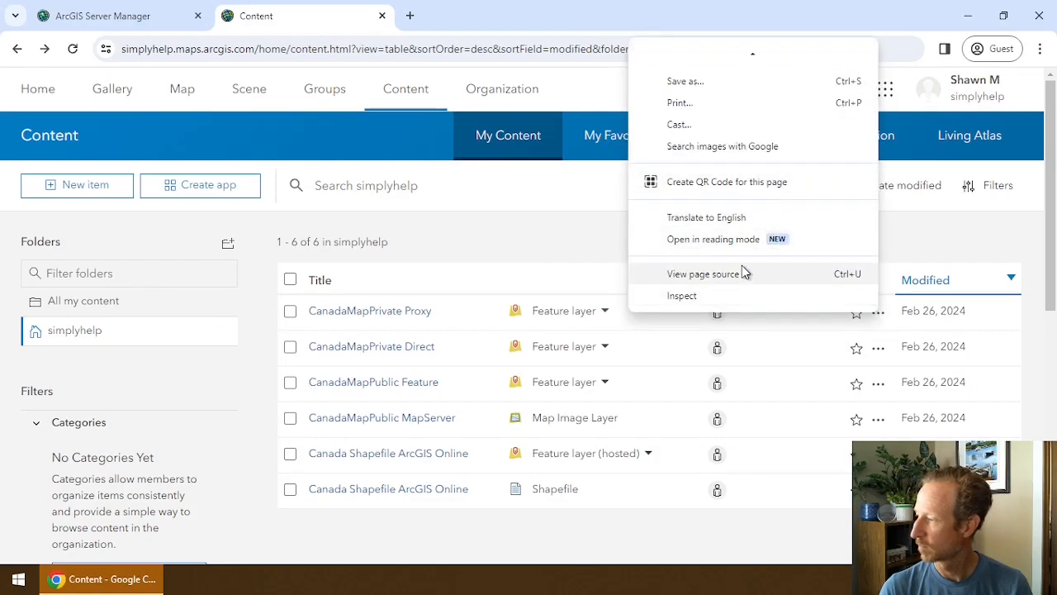
click(555, 218)
click(878, 312)
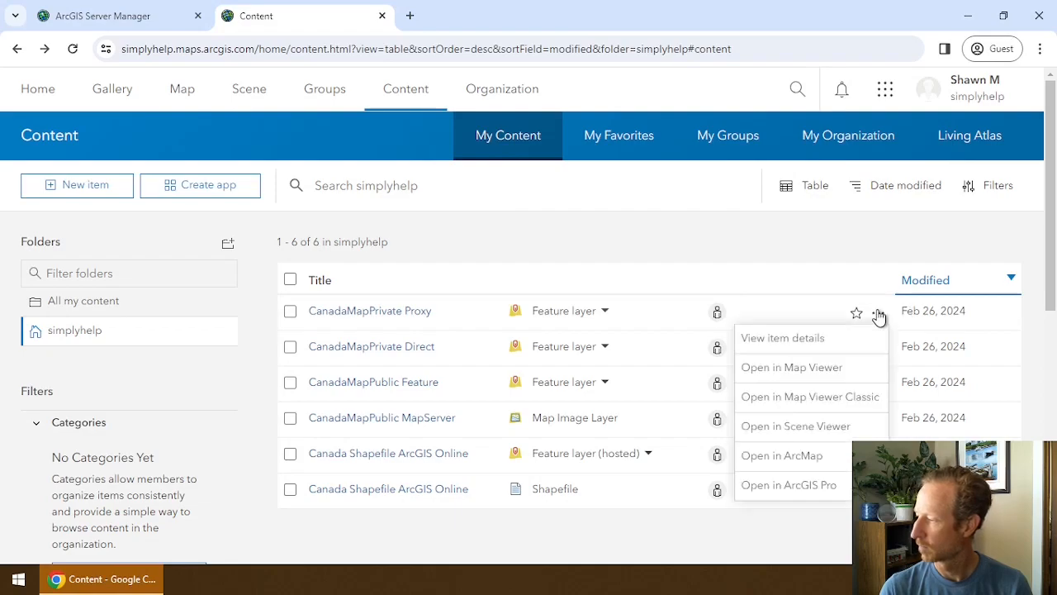
right_click(827, 339)
click(867, 355)
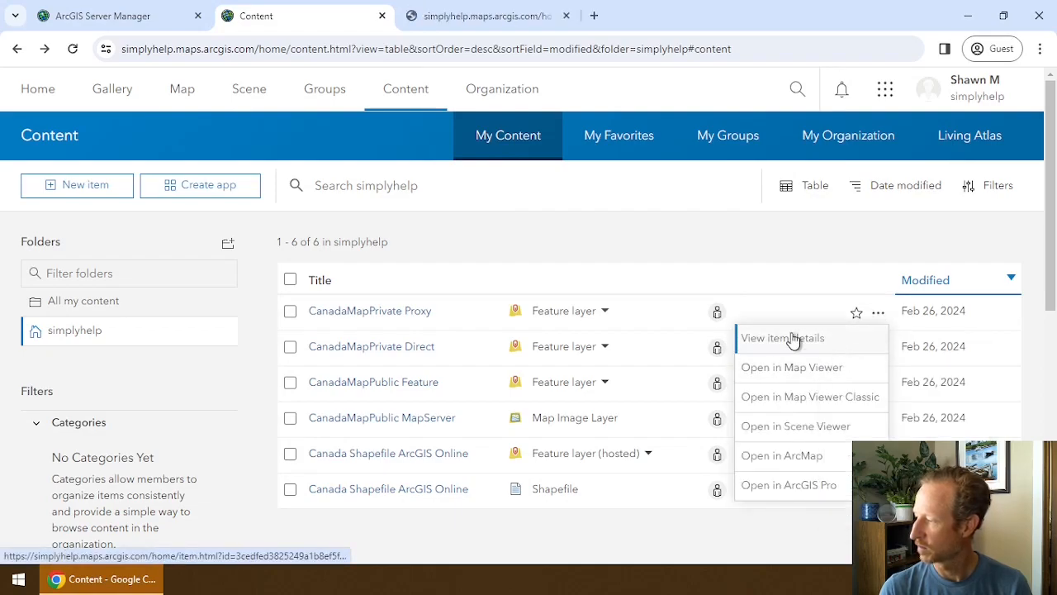
click(758, 265)
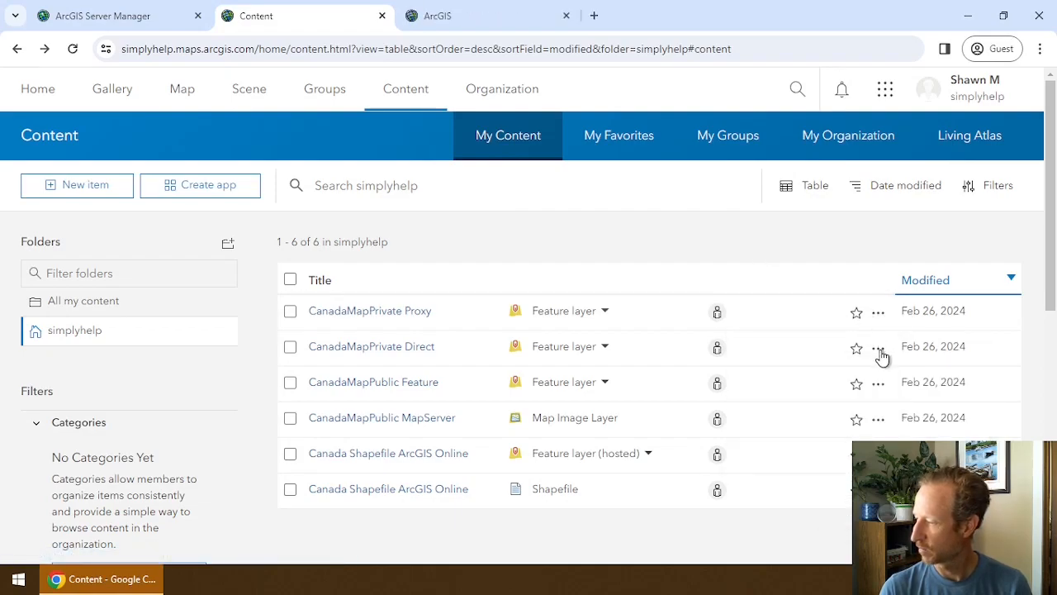
Open the CanadaMapPrivate Direct item details in another new tab, then show the Proxy page.
right_click(880, 355)
click(879, 354)
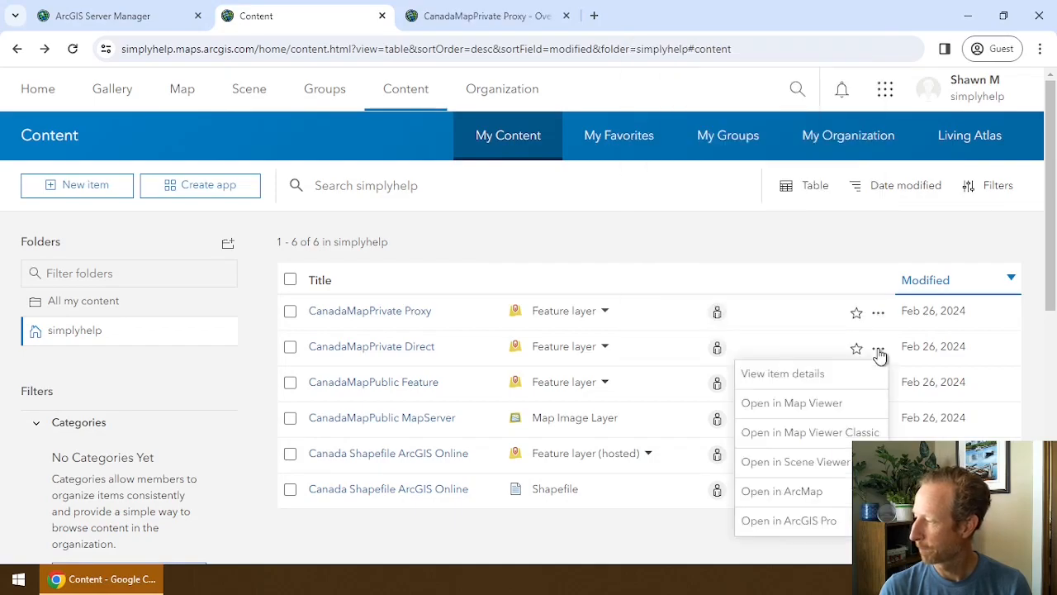
right_click(831, 374)
click(873, 199)
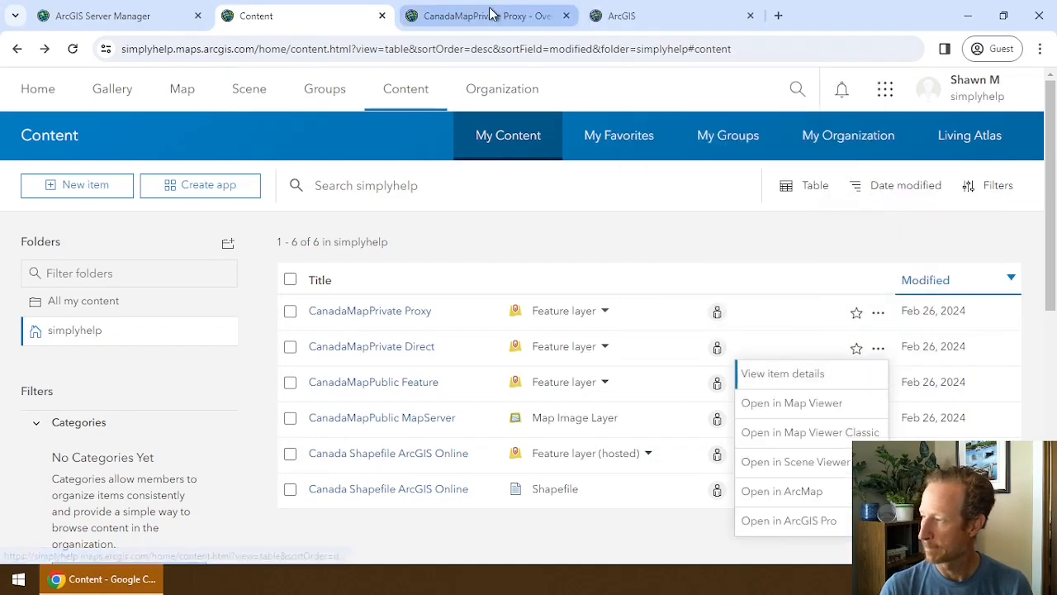
click(491, 12)
click(632, 16)
click(495, 16)
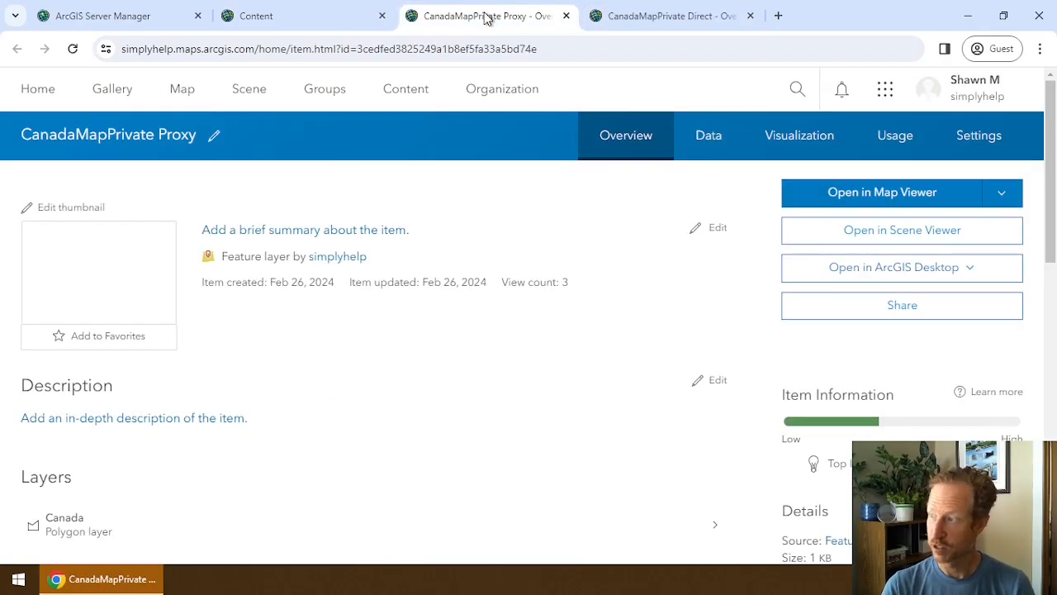
Sign in to the private service on the CanadaMapPrivate Direct item page with the server username and password.
click(668, 17)
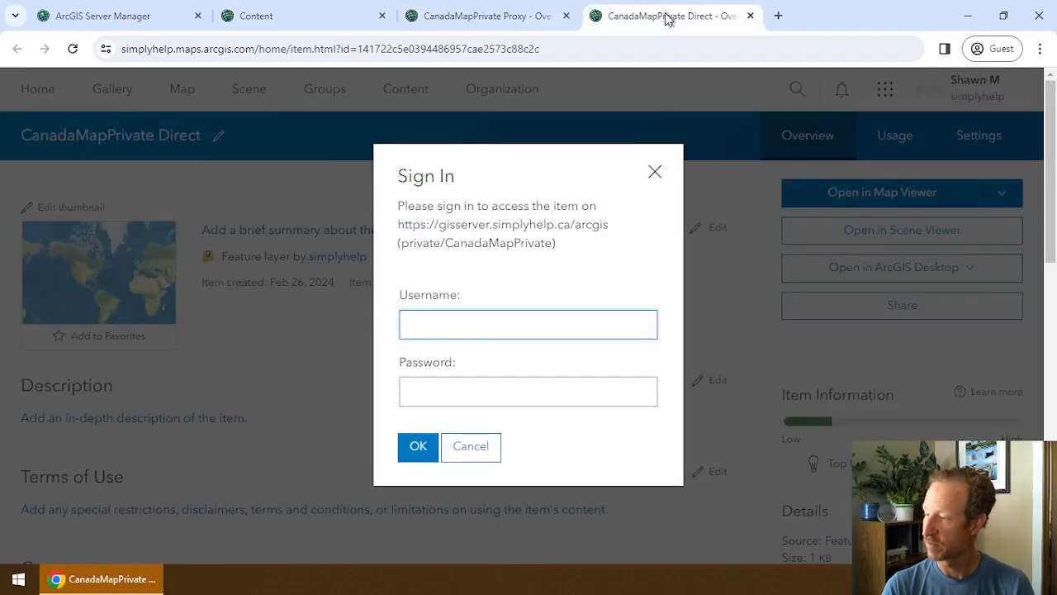
text(user1)
key(Tab)
text(*********)
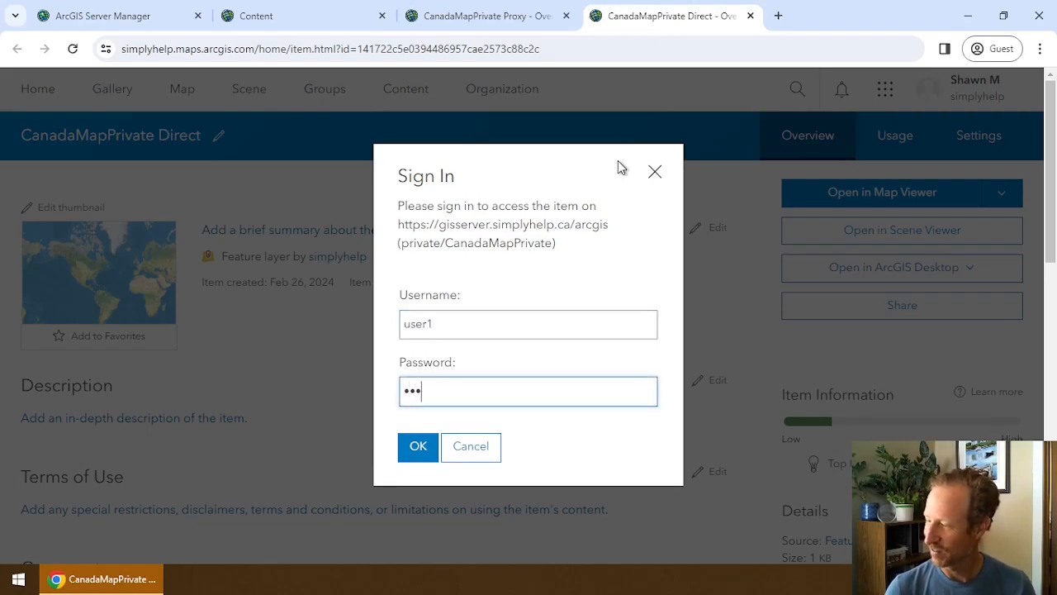
key(Return)
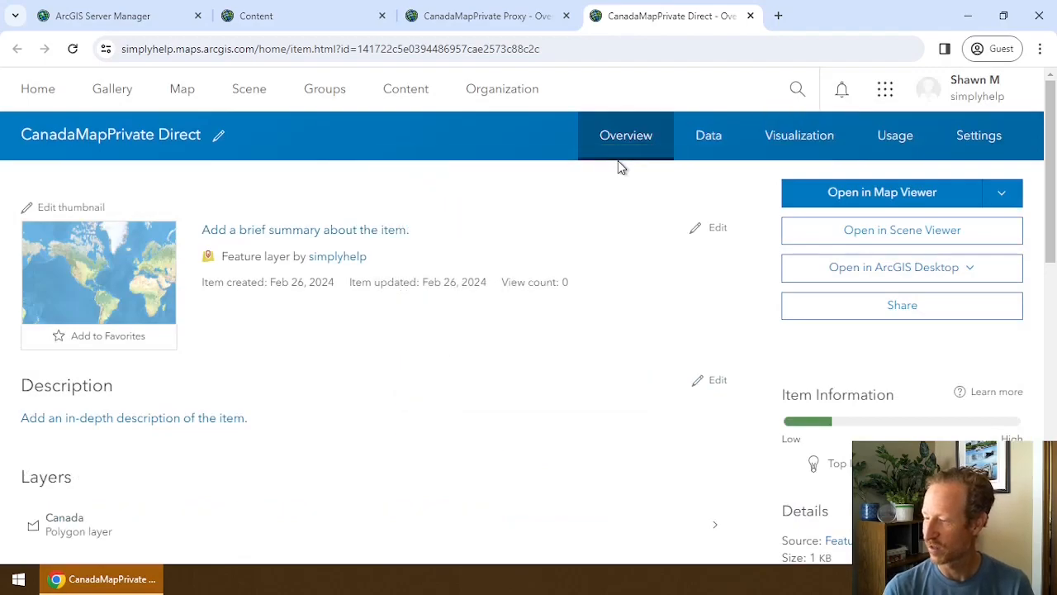
Copy the service URL from the CanadaMapPrivate Proxy item page.
click(457, 14)
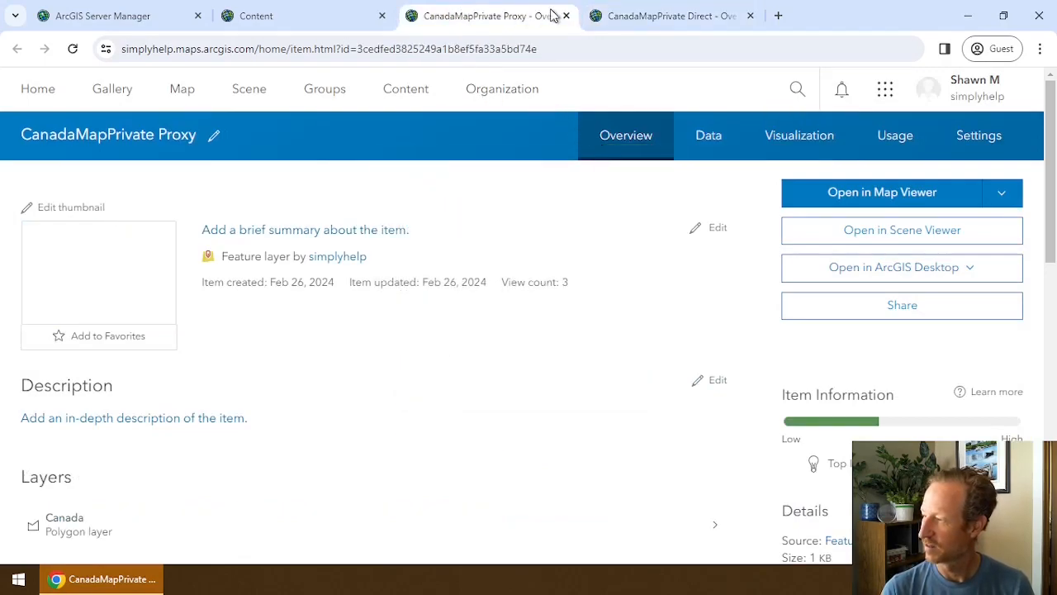
click(637, 16)
click(501, 16)
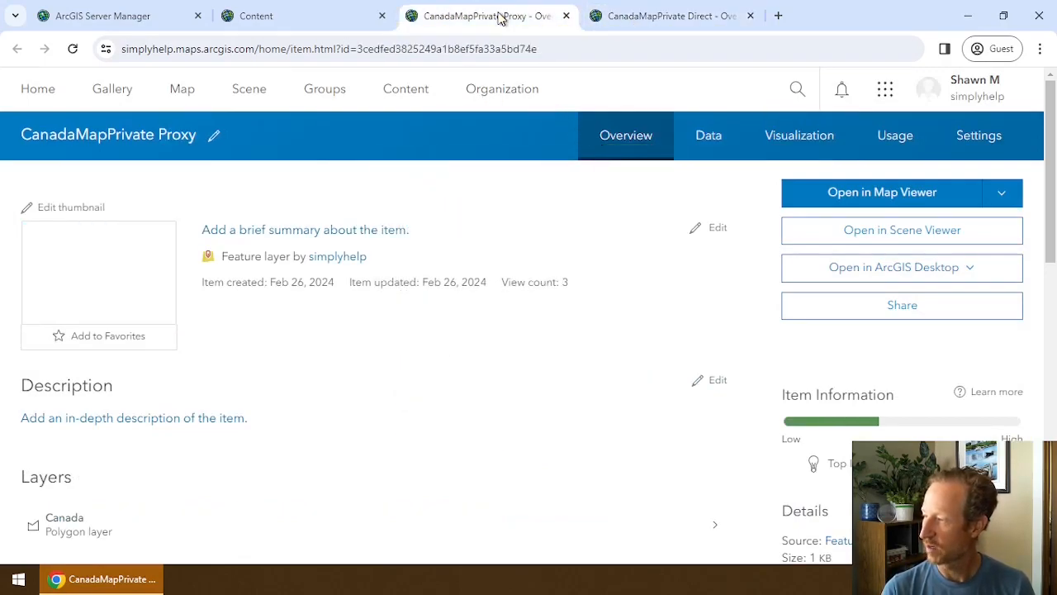
scroll(667, 325, down, 15)
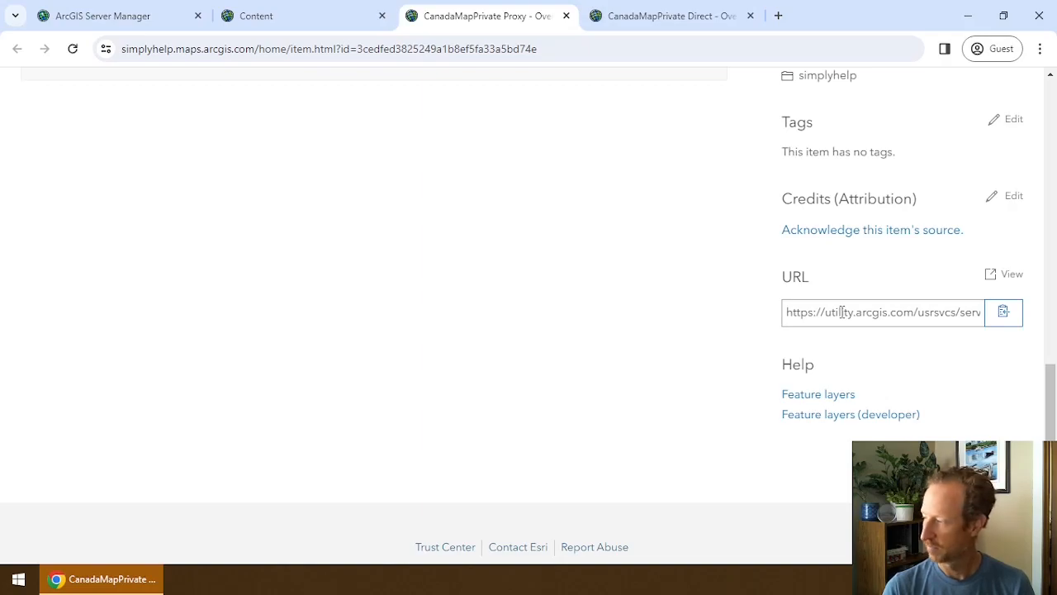
click(1006, 312)
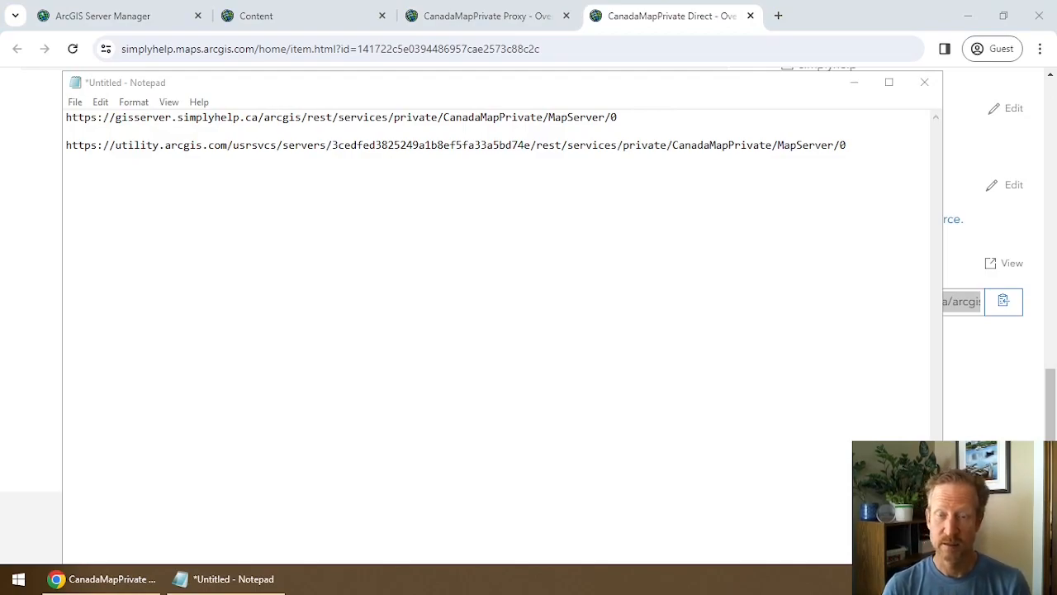
click(627, 118)
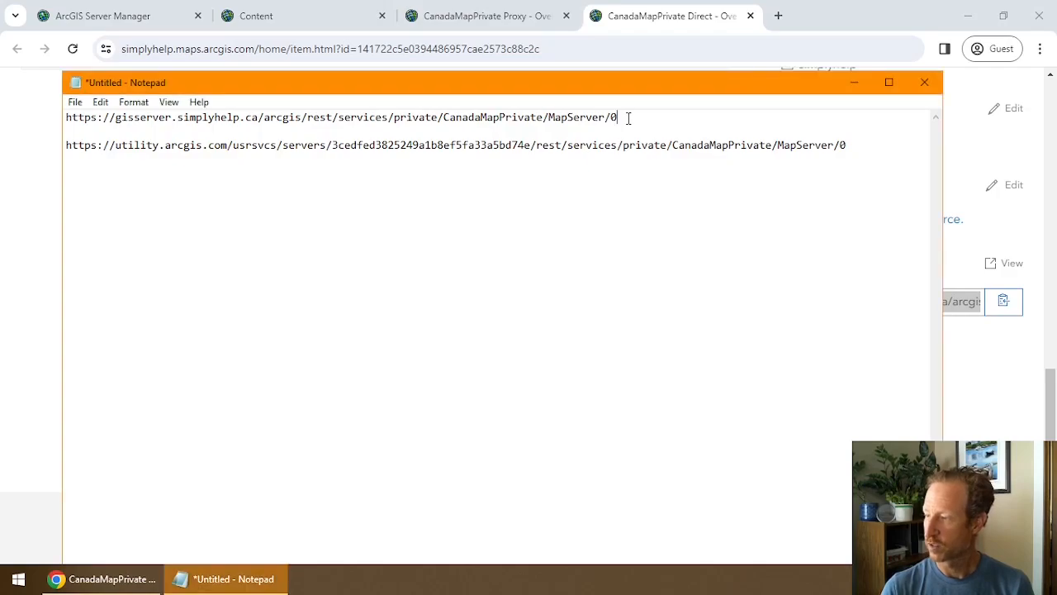
drag(627, 118, 42, 118)
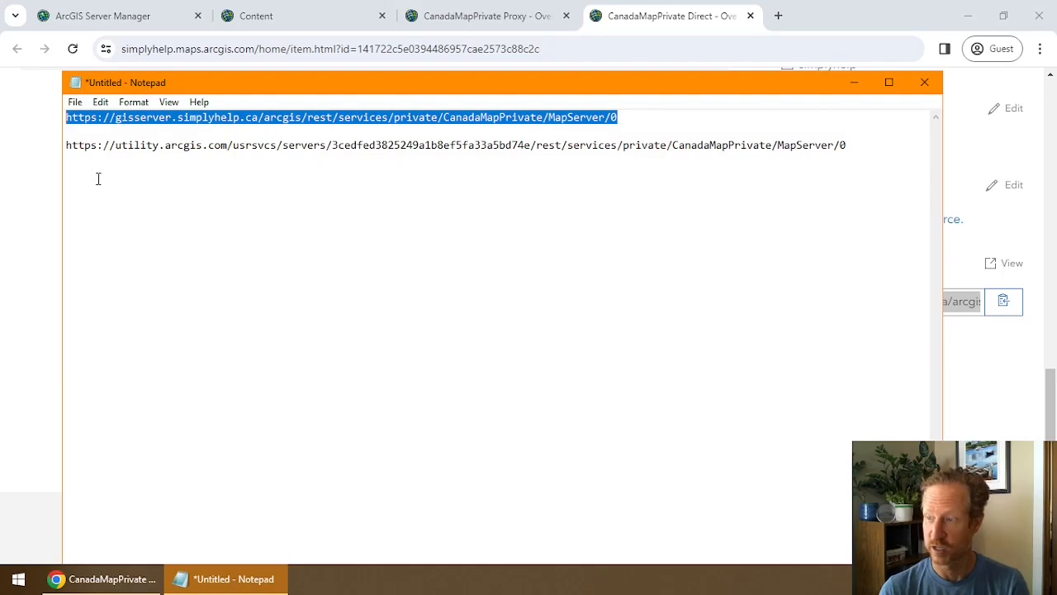
drag(70, 153, 333, 150)
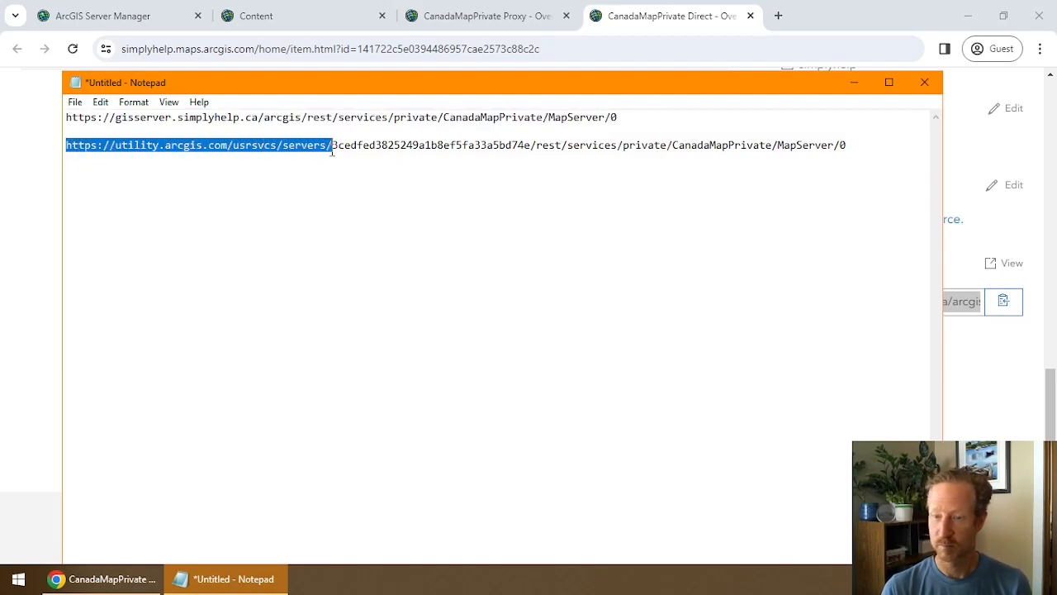
click(333, 151)
triple_click(360, 148)
click(456, 147)
drag(534, 144, 859, 144)
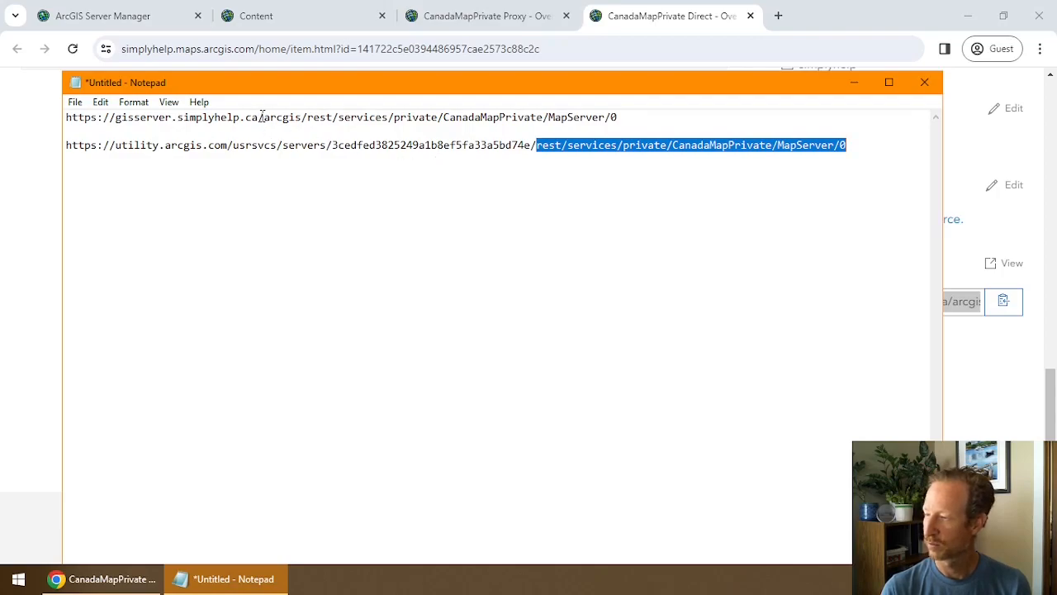
drag(302, 117, 625, 118)
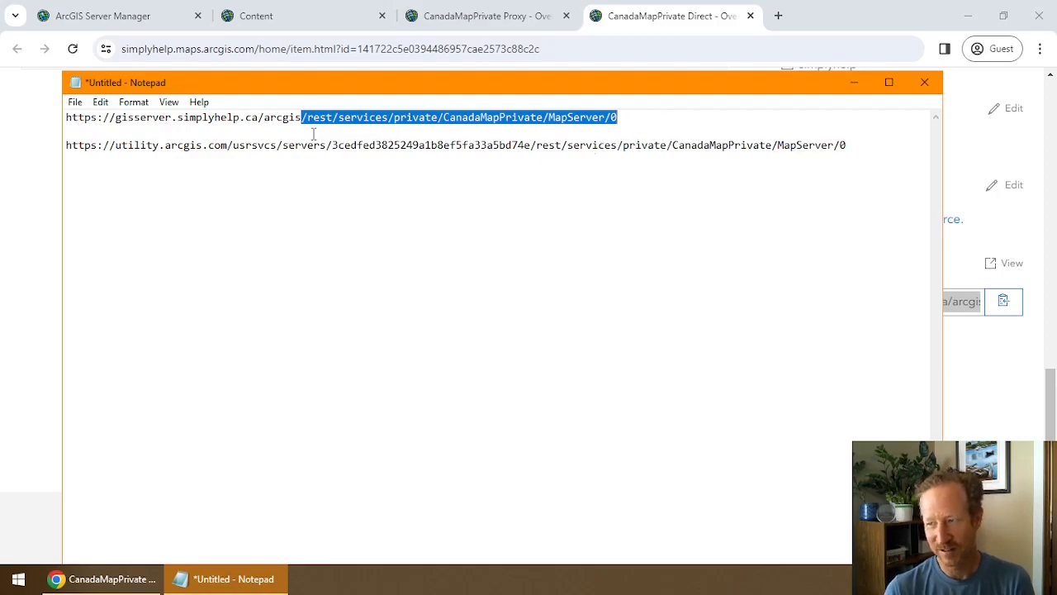
click(260, 118)
drag(110, 117, 277, 118)
click(237, 119)
drag(115, 146, 329, 147)
click(328, 147)
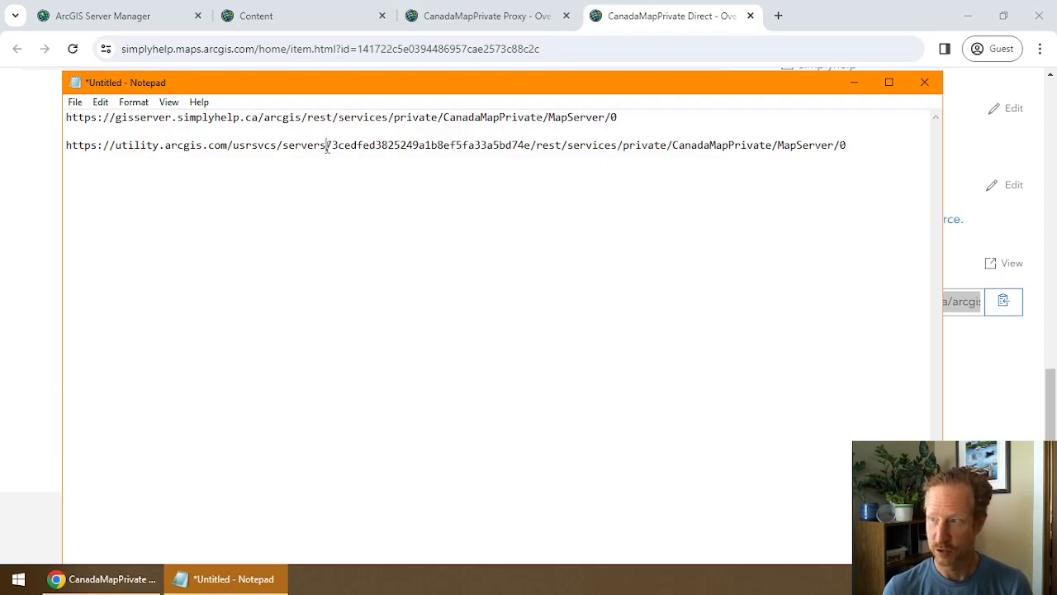
click(519, 20)
Open DevTools Network and filter the Proxy map's requests by 'pbf'.
scroll(608, 213, up, 7)
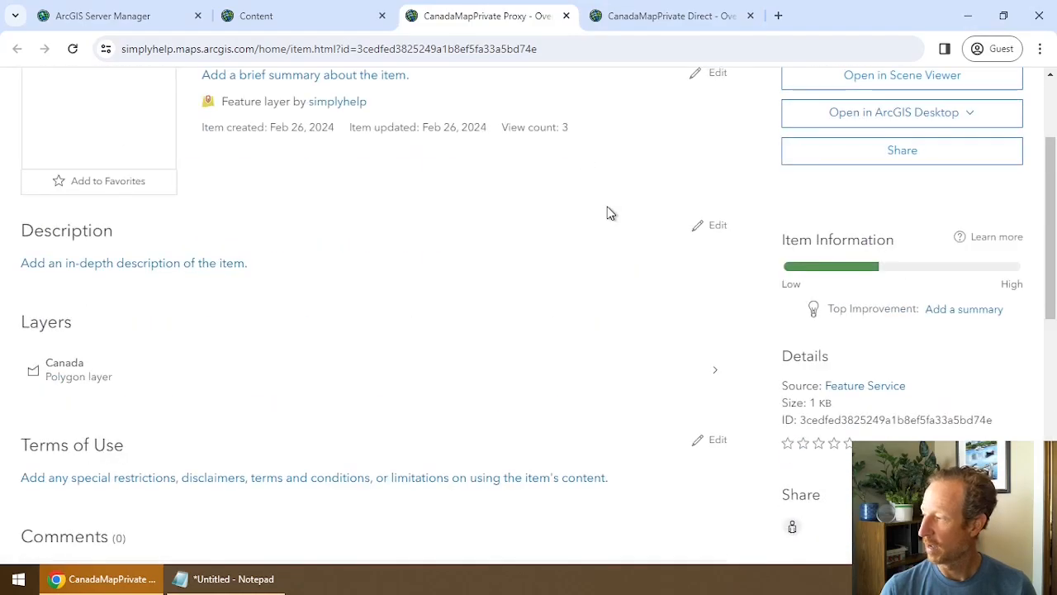
scroll(607, 213, up, 2)
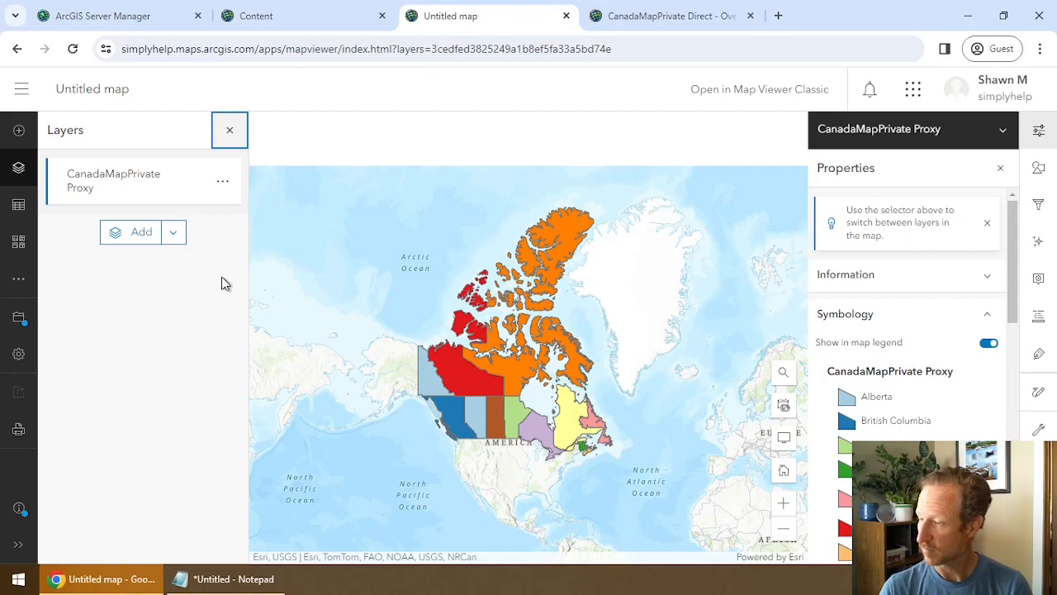
key(F12)
click(54, 385)
key(BackSpace)
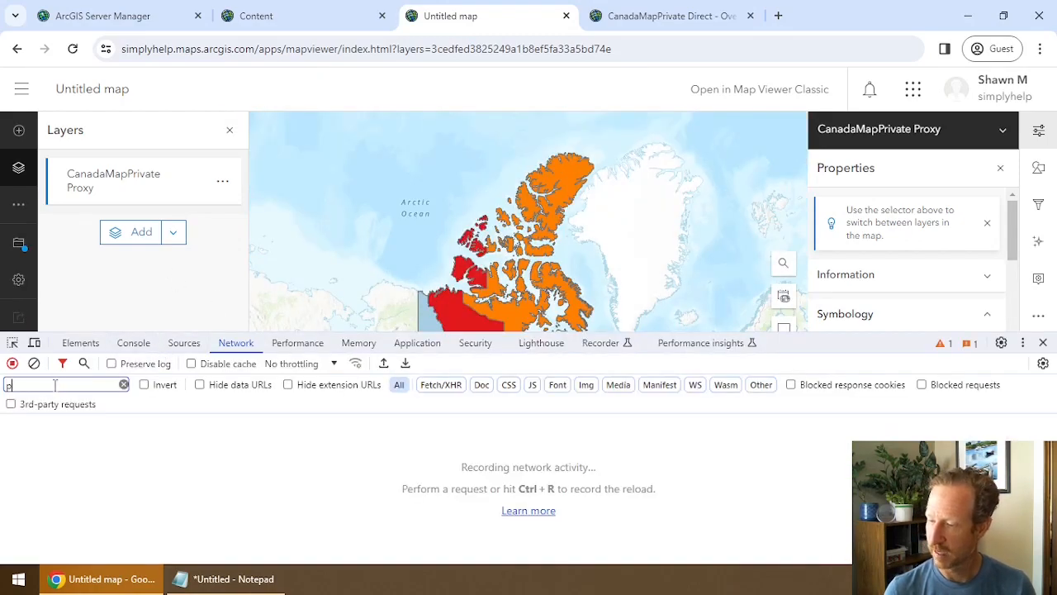
text(f)
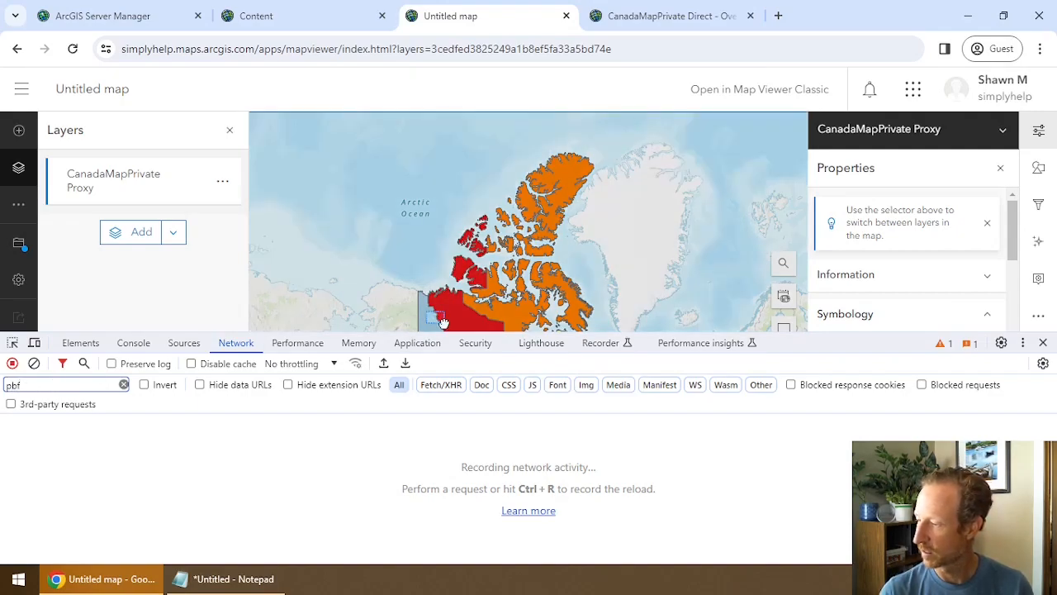
scroll(426, 318, up, 5)
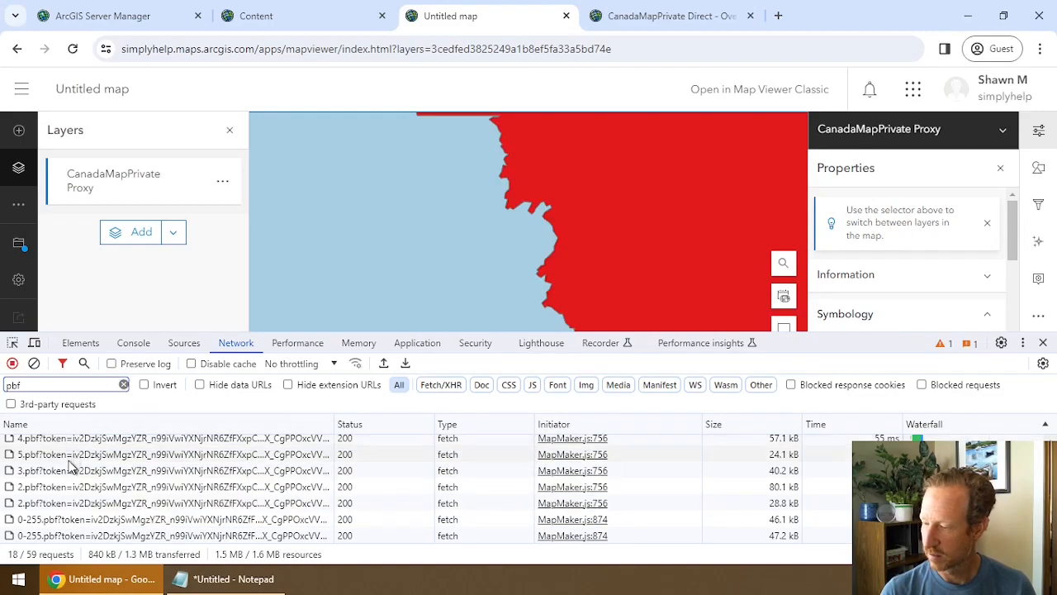
scroll(68, 456, up, 3)
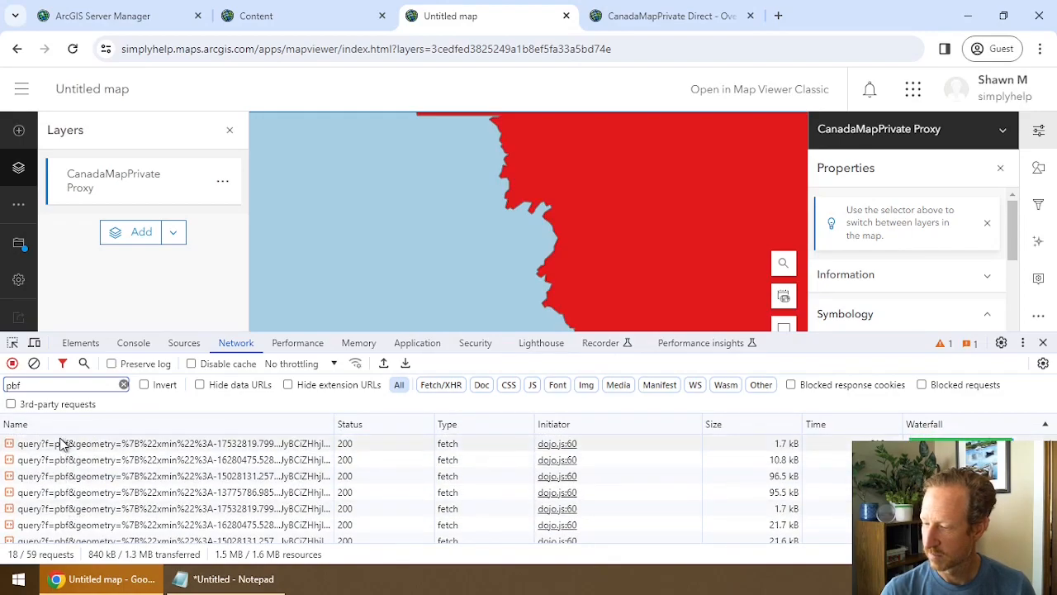
Filter requests by 'utility' instead of 'gisserv' and copy a query request's link address.
double_click(41, 384)
text(gis)
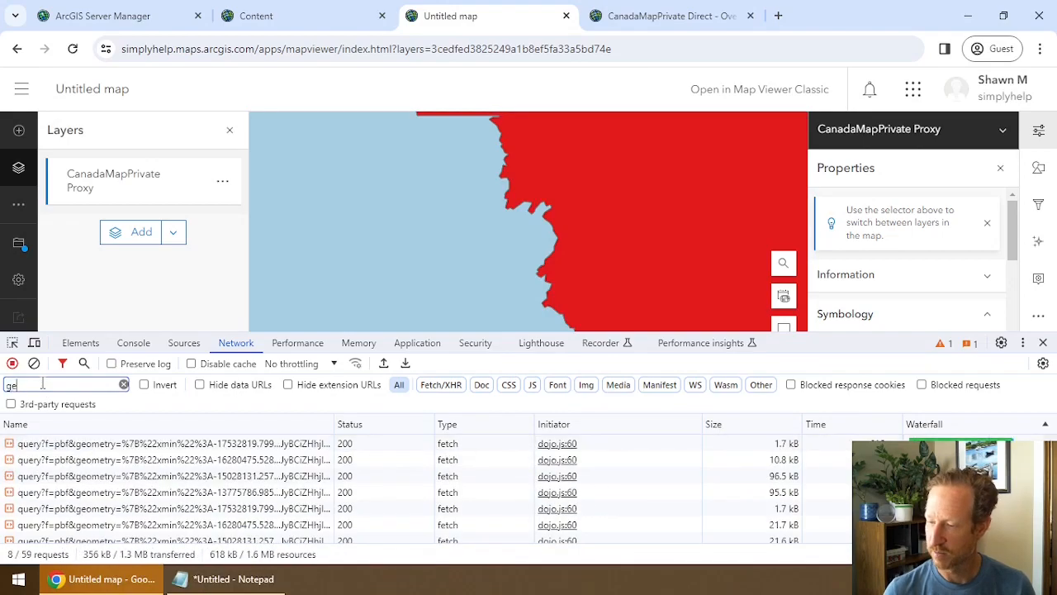
text(serv)
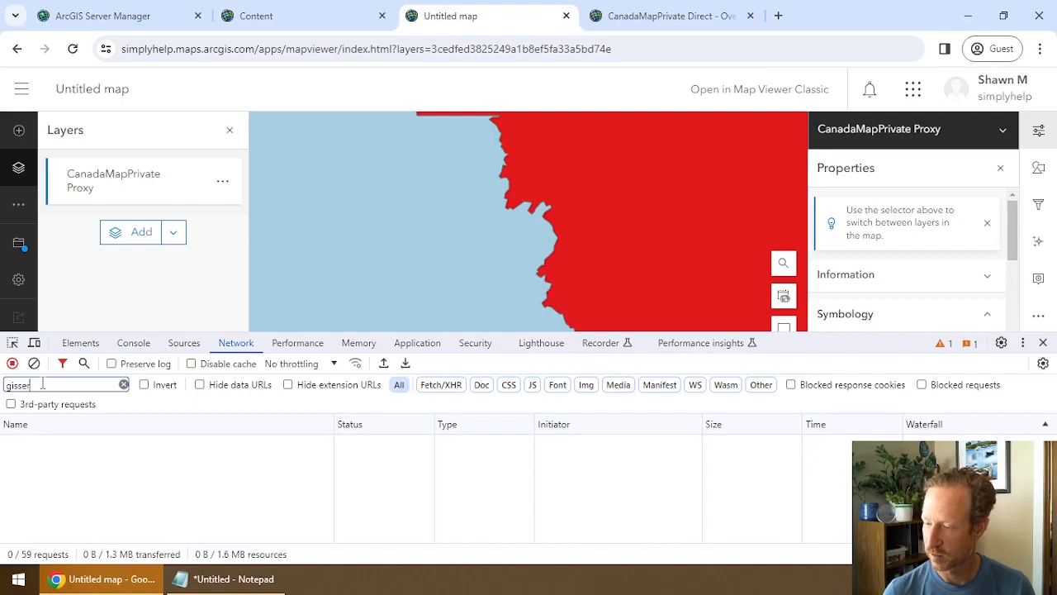
key(BackSpace)
key(BackSpace)
key(BackSpace)
key(BackSpace)
key(BackSpace)
key(BackSpace)
key(BackSpace)
text(utility)
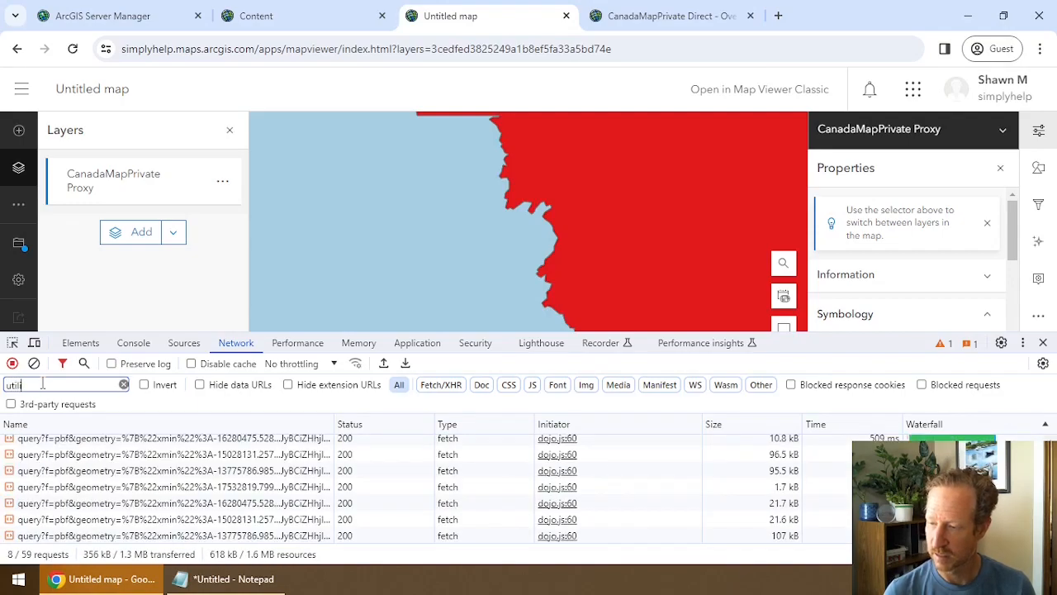
right_click(96, 445)
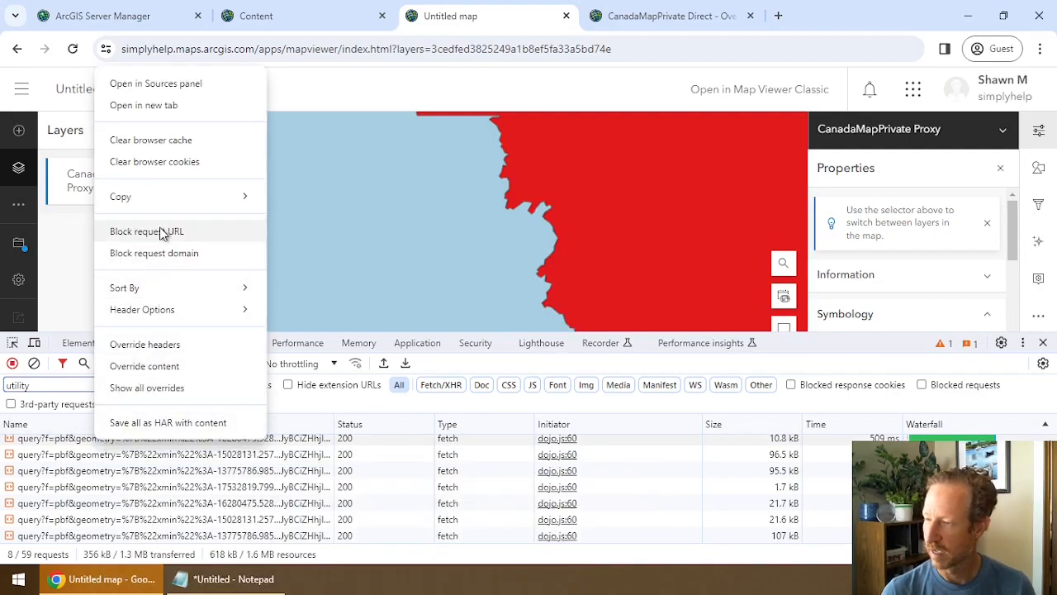
mouse_move(160, 205)
click(302, 203)
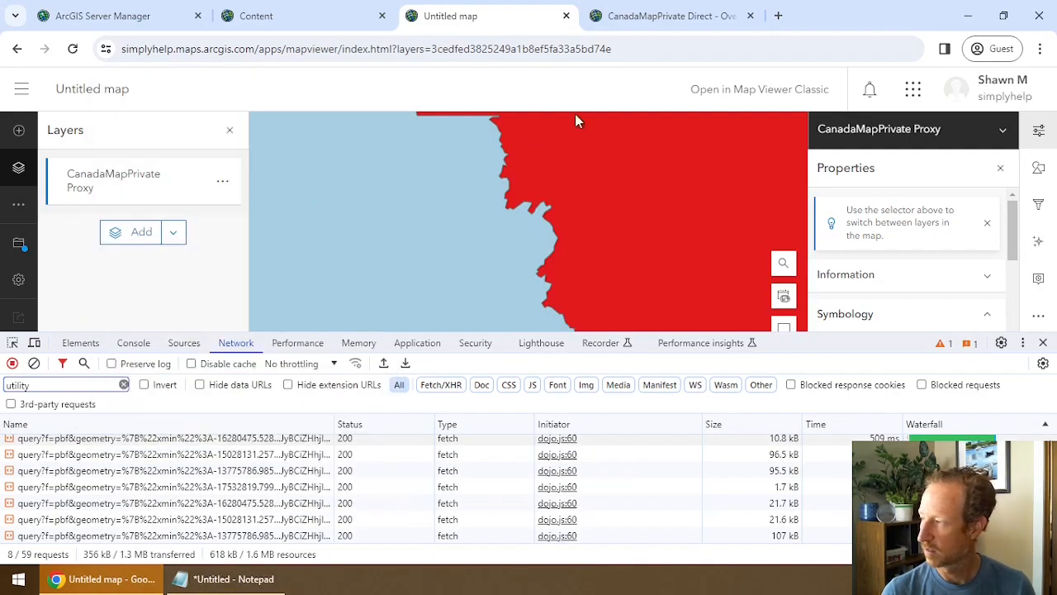
In a new tab, load the copied utility query URL with f=html instead of f=pbf.
click(778, 16)
key(ctrl+v)
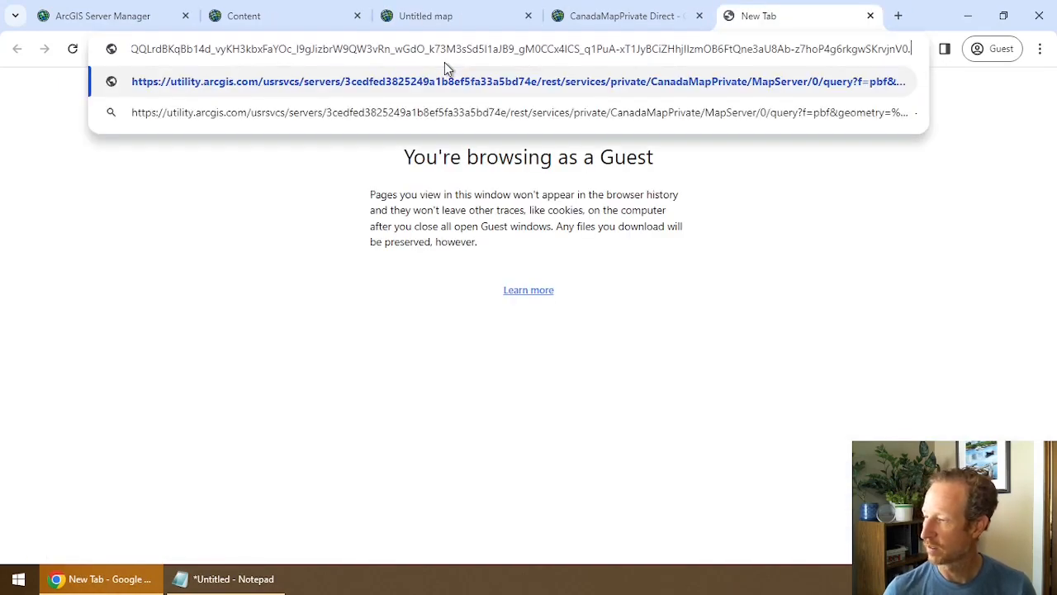
key(Home)
key(ctrl+Right)
key(ctrl+Right)
key(ctrl+Right)
key(ctrl+Right)
key(ctrl+Right)
key(ctrl+Right)
key(ctrl+Right)
key(ctrl+Right)
key(ctrl+Right)
key(ctrl+Right)
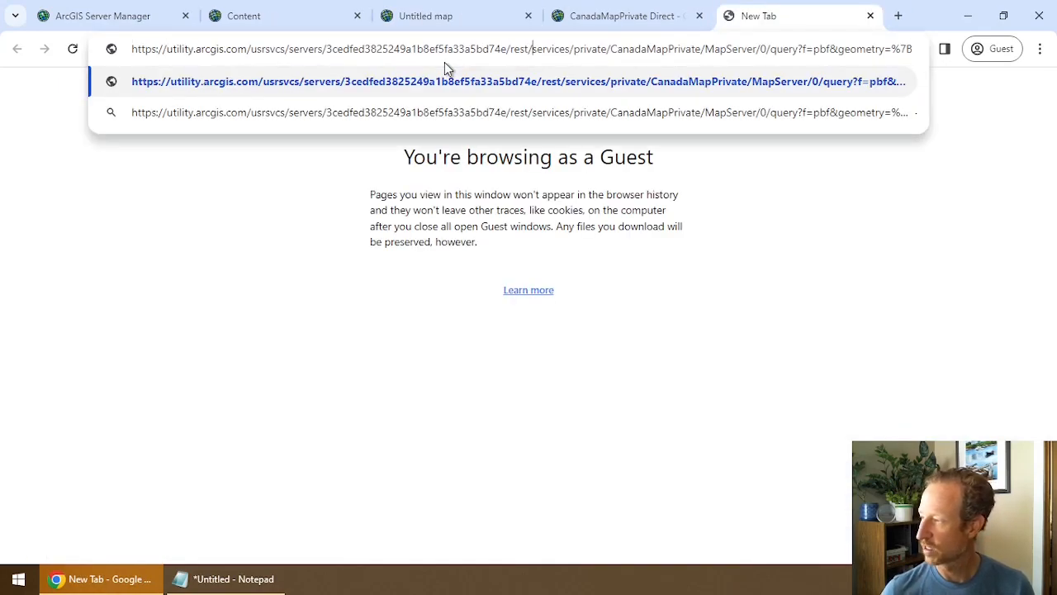
key(Right)
key(Right)
key(Delete)
key(Delete)
key(Delete)
text(html)
key(Return)
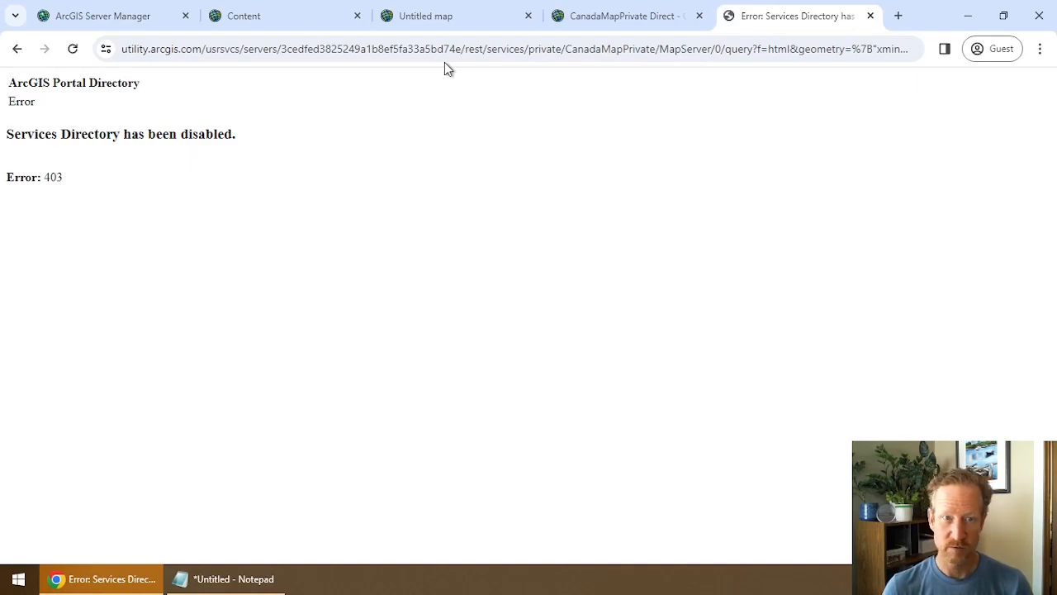
Look over the Content, Server Manager and Direct item tabs, ending on the untitled Proxy map.
click(422, 16)
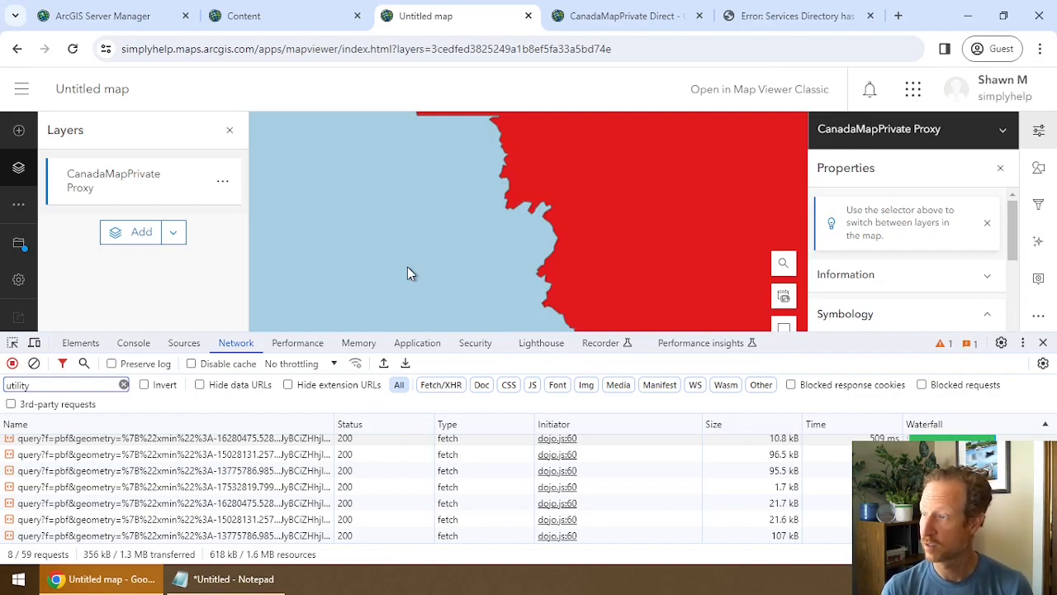
click(314, 21)
click(124, 17)
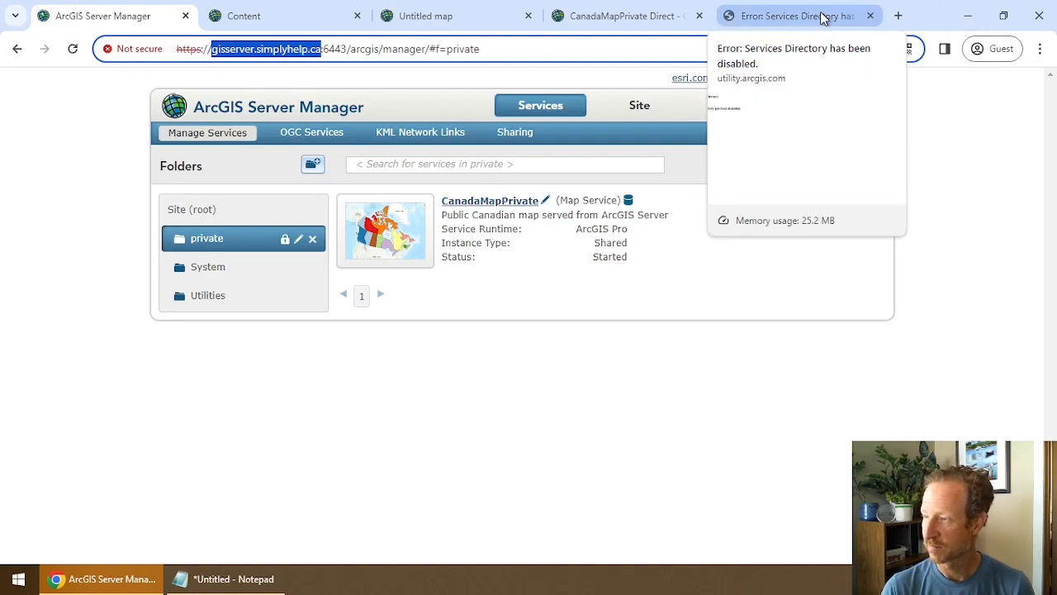
click(672, 17)
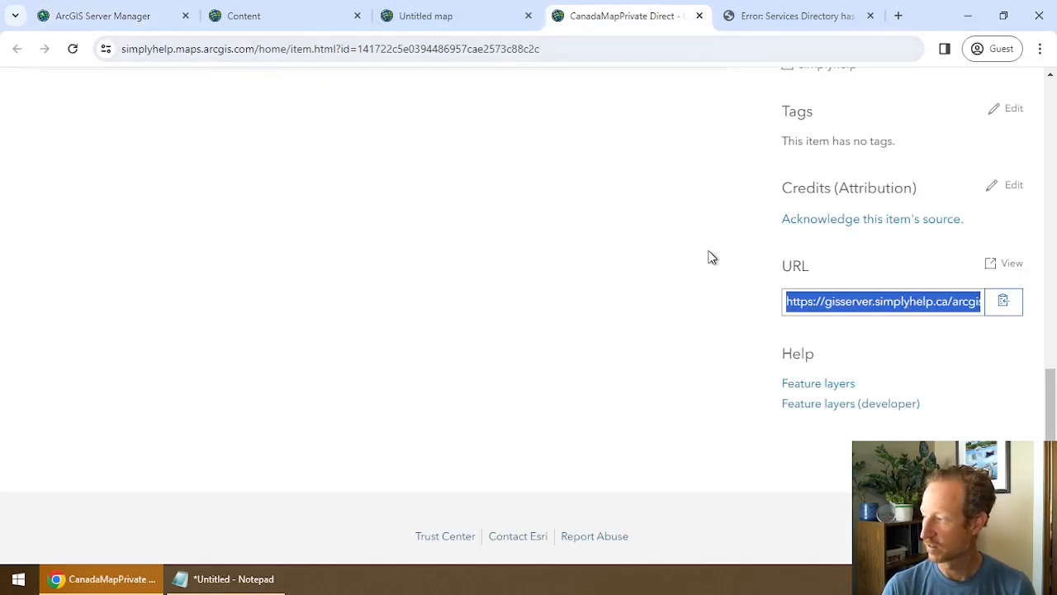
click(476, 20)
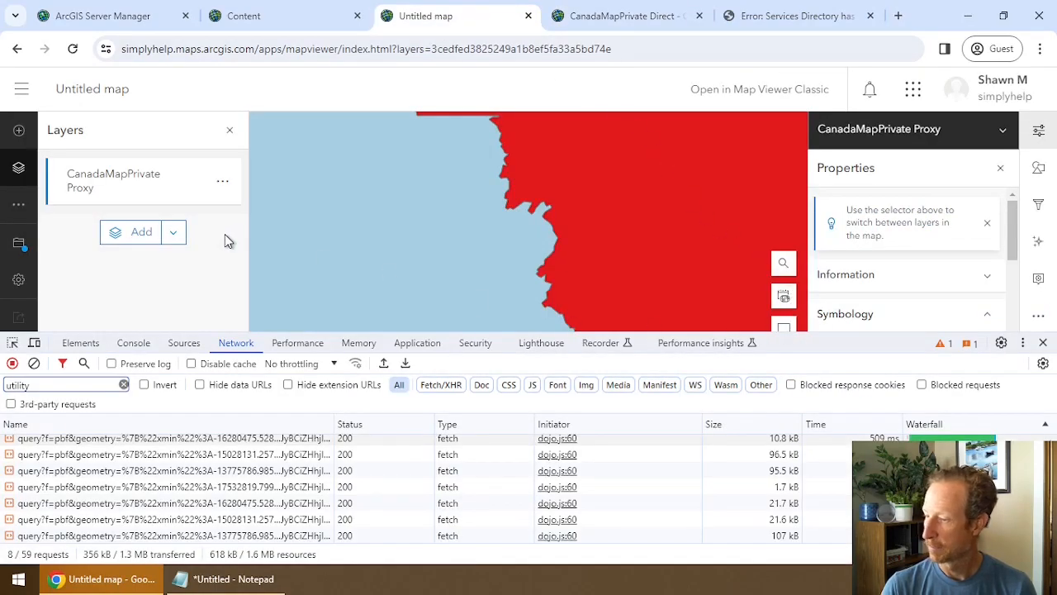